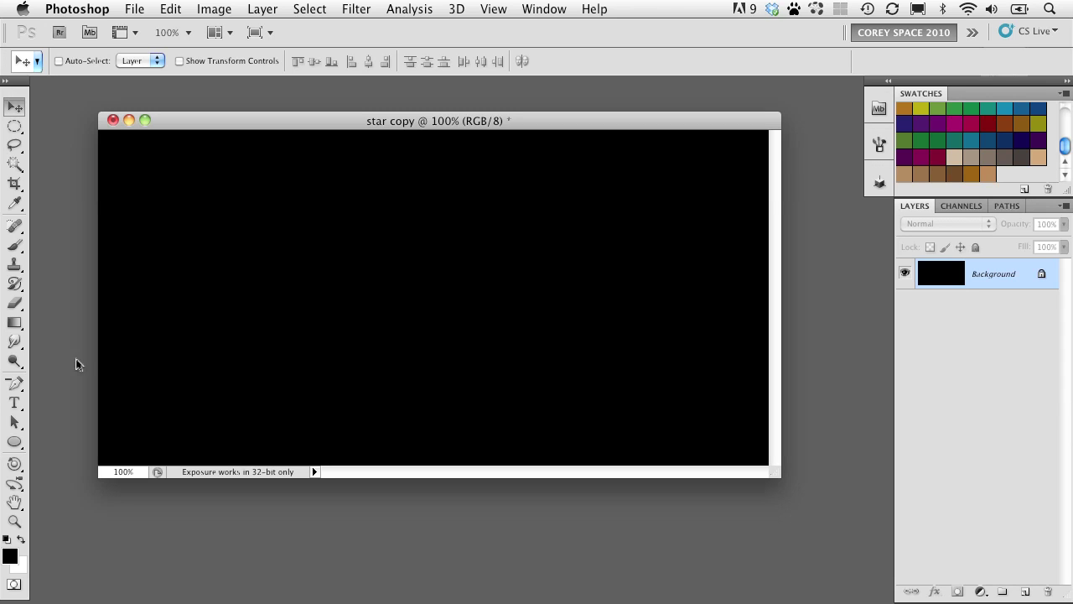
# Type the word STAR on the canvas as white Arial Black text
pyautogui.click(14, 403)
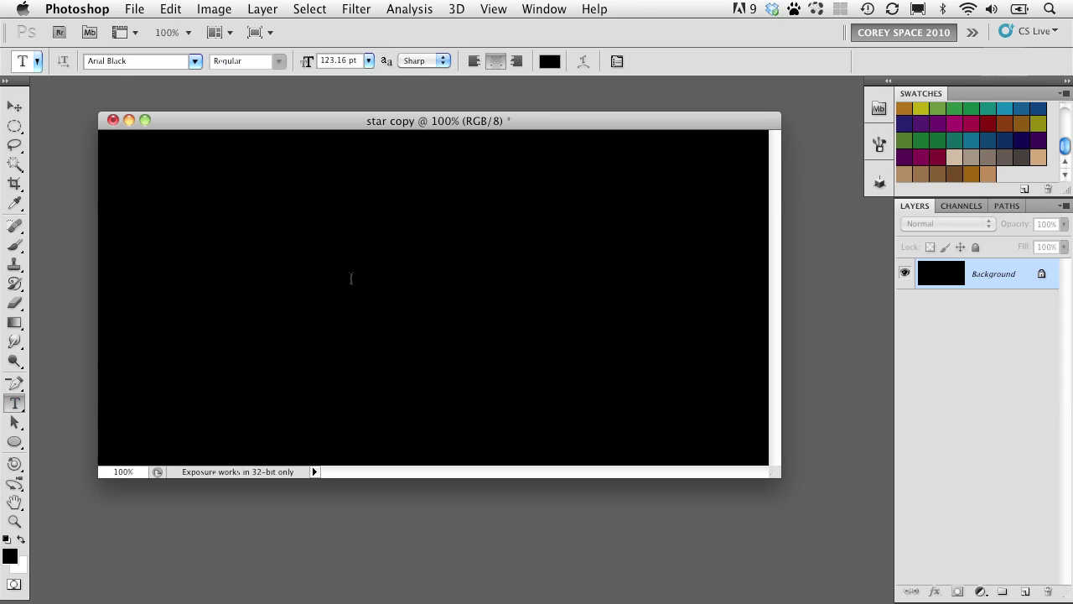
pyautogui.click(273, 296)
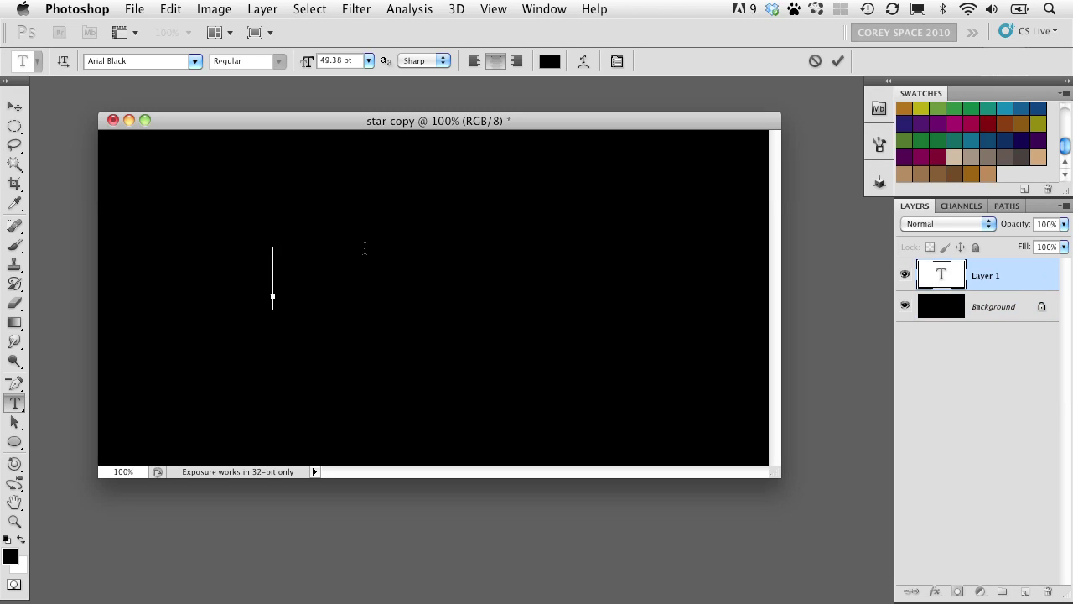
pyautogui.write('STAR')
pyautogui.click(14, 105)
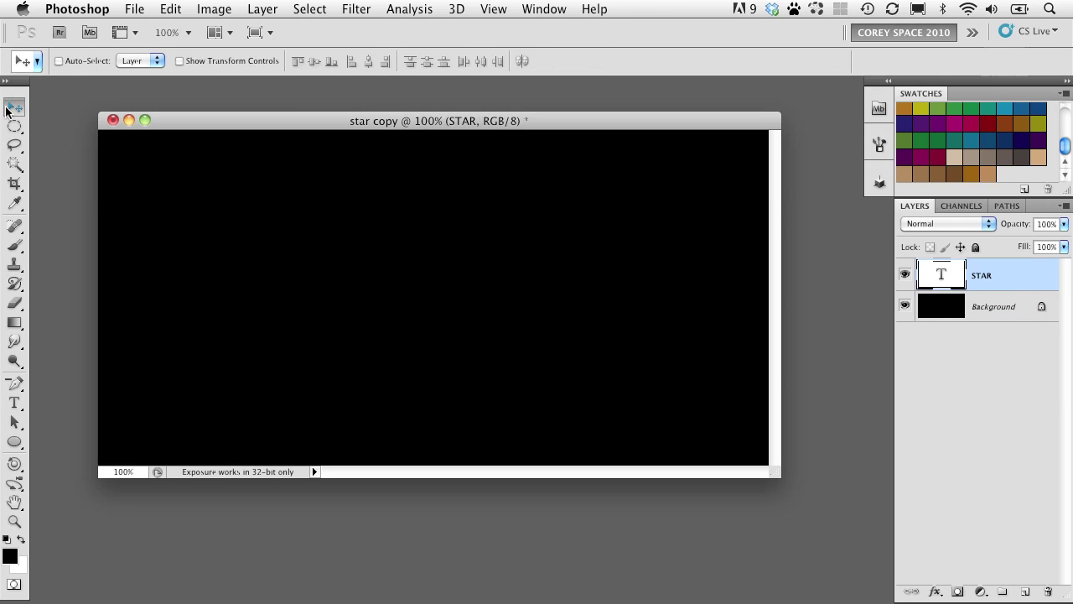
# Scale the STAR text up to about 2.5 times its size
pyautogui.hotkey('ctrl', 't')
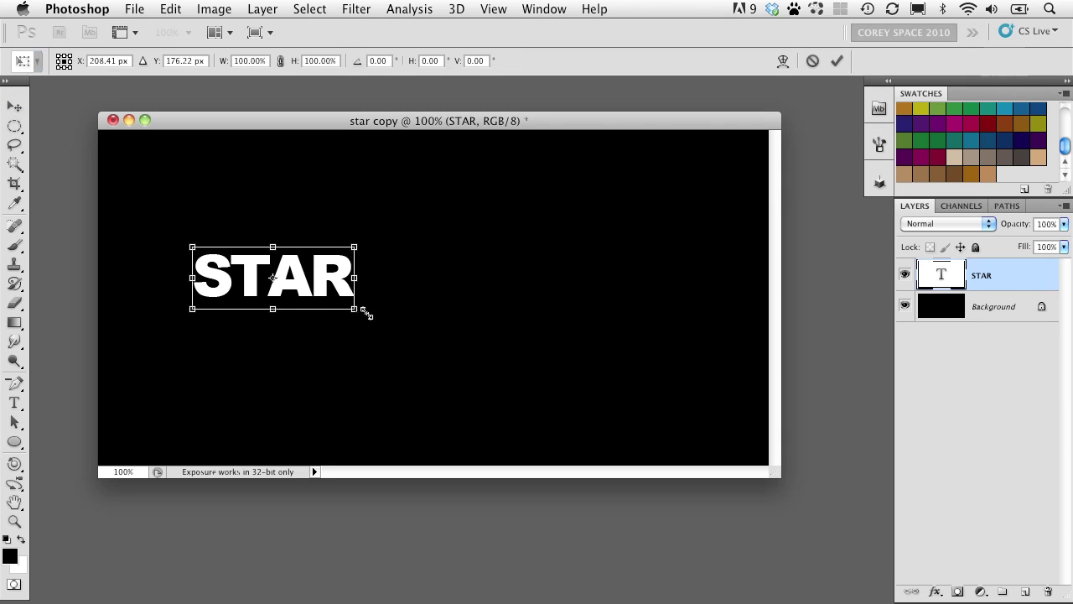
pyautogui.moveTo(354, 307); pyautogui.dragTo(585, 410)
pyautogui.moveTo(498, 286); pyautogui.dragTo(514, 271)
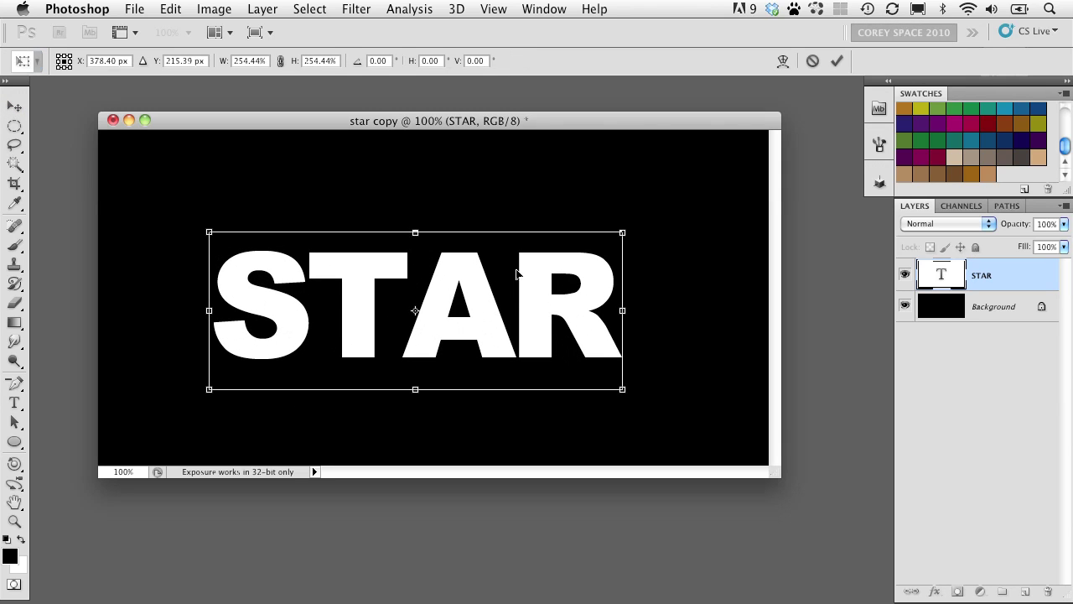
pyautogui.press('Return')
# Tighten the kerning between the T and A in STAR
pyautogui.doubleClick(942, 276)
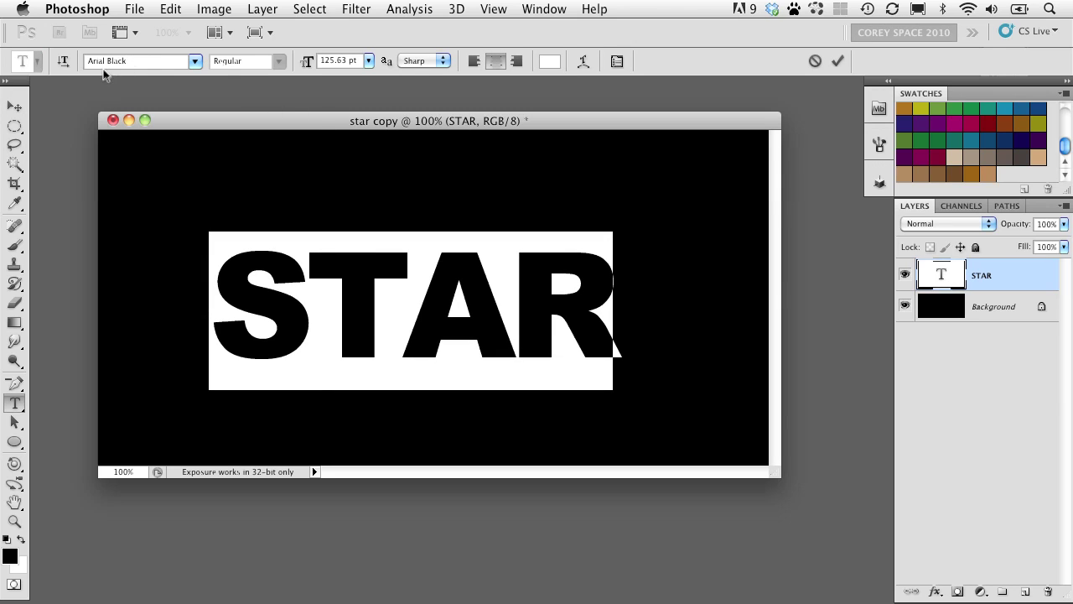
pyautogui.click(362, 291)
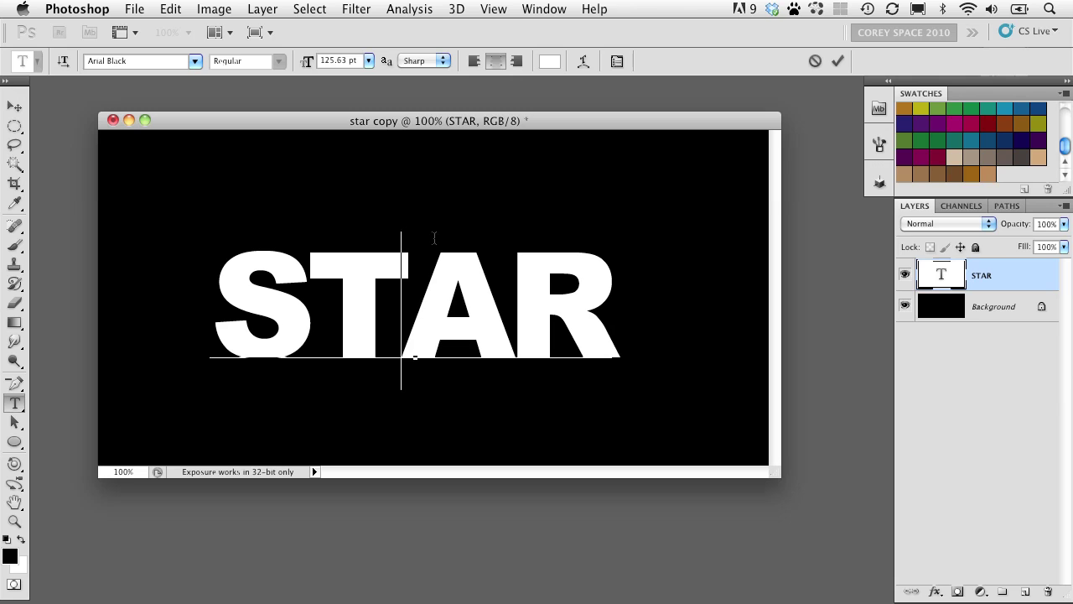
pyautogui.hotkey('alt', 'Left')
pyautogui.hotkey('alt', 'Left')
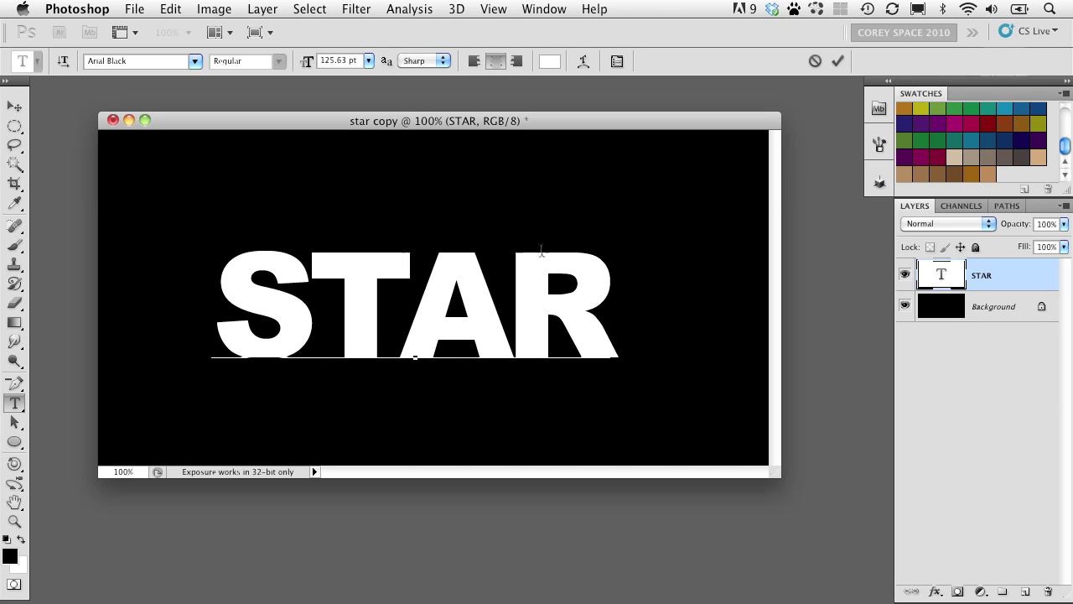
pyautogui.click(14, 105)
# Centre STAR horizontally and vertically on the canvas, then deselect
pyautogui.press('super+a')
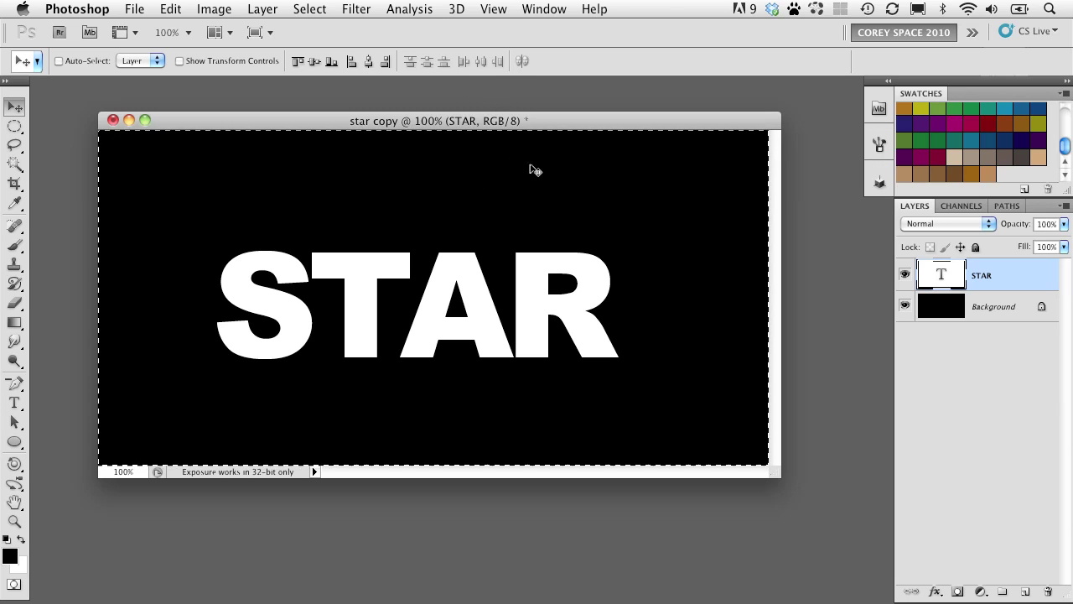
pyautogui.click(369, 62)
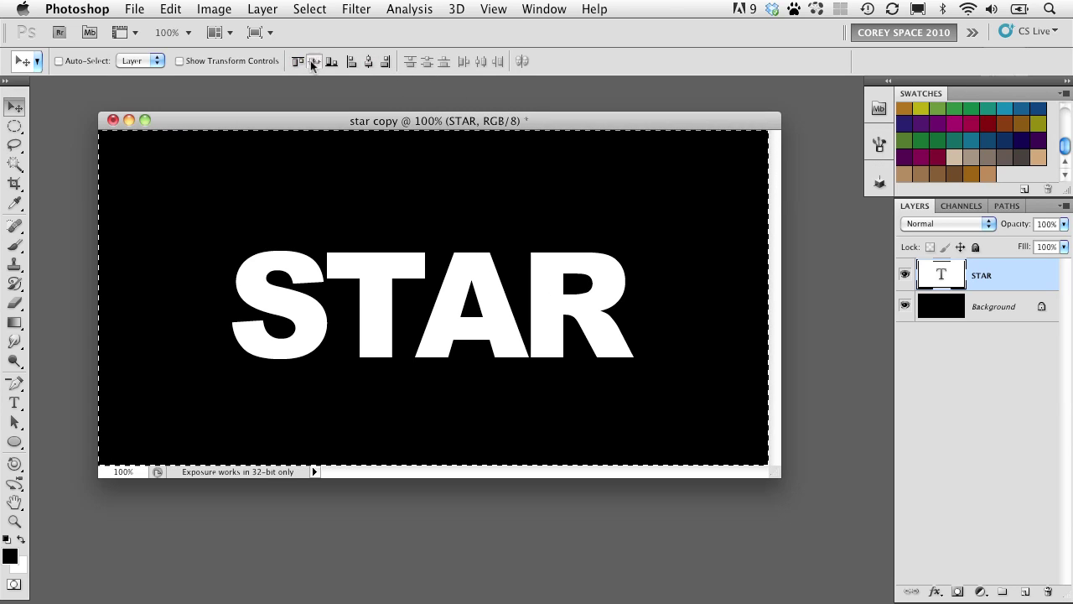
pyautogui.click(313, 61)
pyautogui.press('super+d')
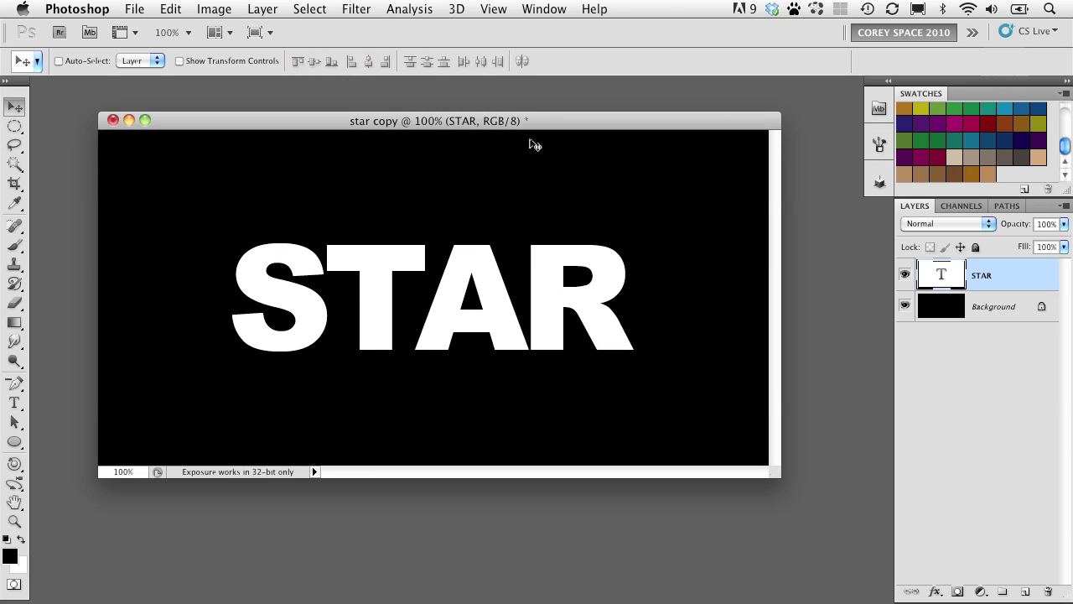
pyautogui.moveTo(522, 122)
pyautogui.mouseDown()
pyautogui.moveTo(546, 114)
pyautogui.moveTo(525, 122)
pyautogui.mouseUp()
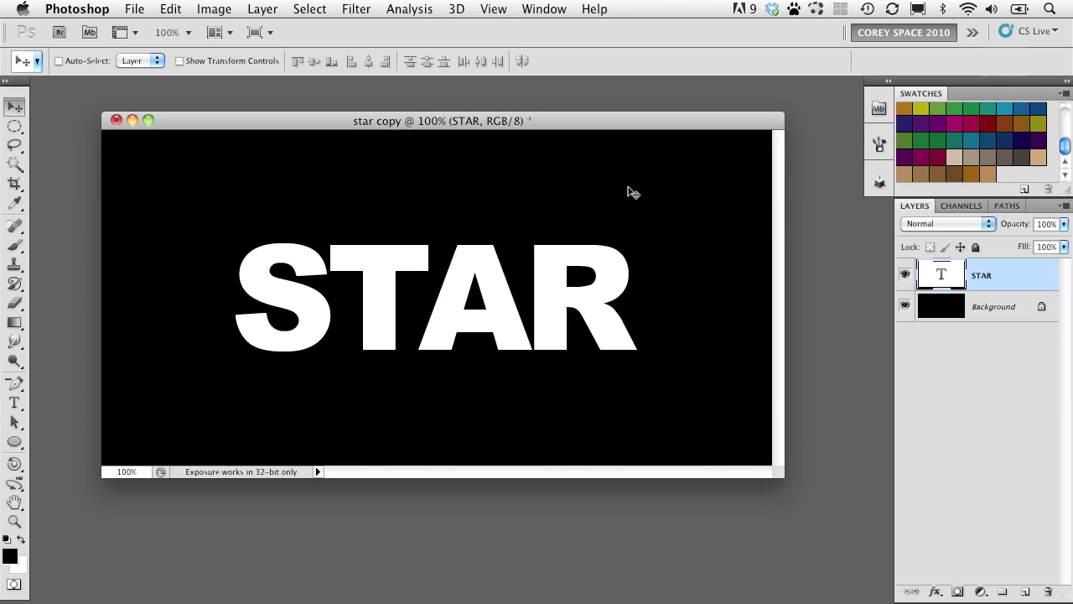
# Check the STAR layer's visibility, then load the STAR letter outlines as a selection
pyautogui.click(906, 275)
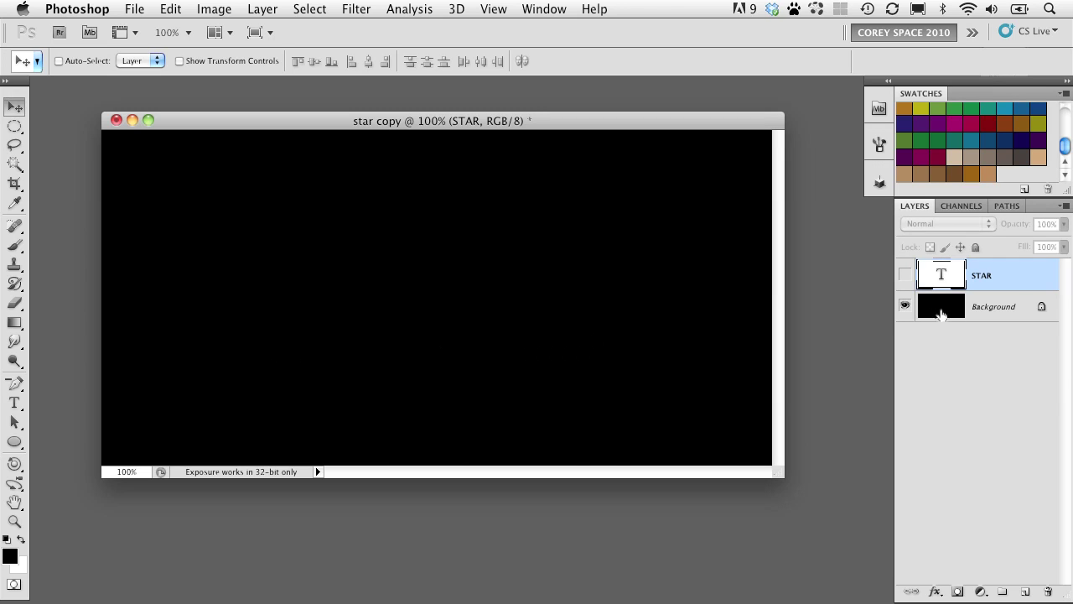
pyautogui.click(905, 275)
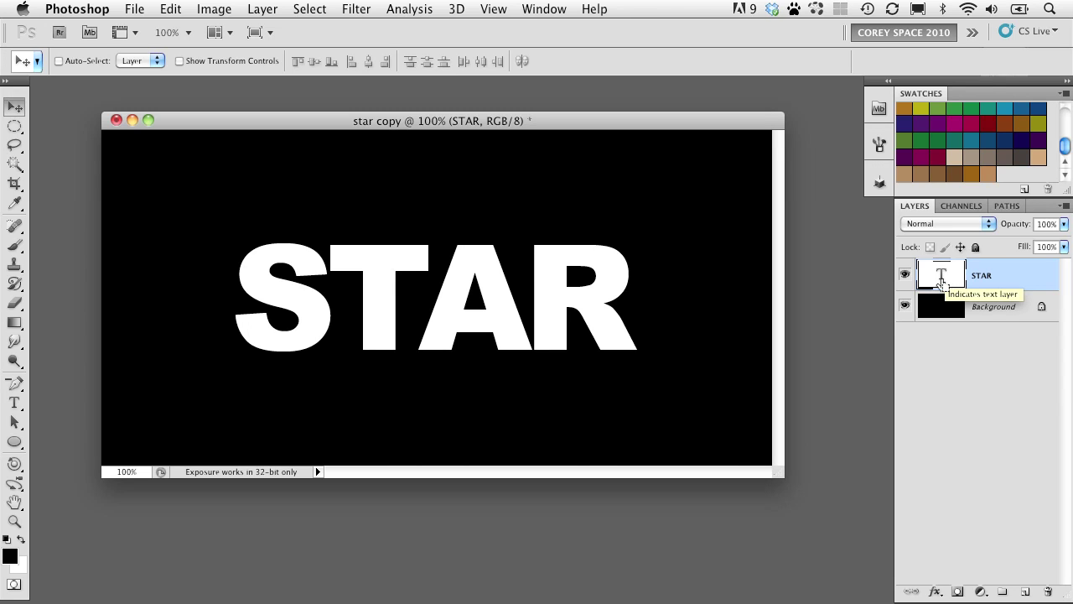
pyautogui.keyDown('super'); pyautogui.click(941, 279); pyautogui.keyUp('super')
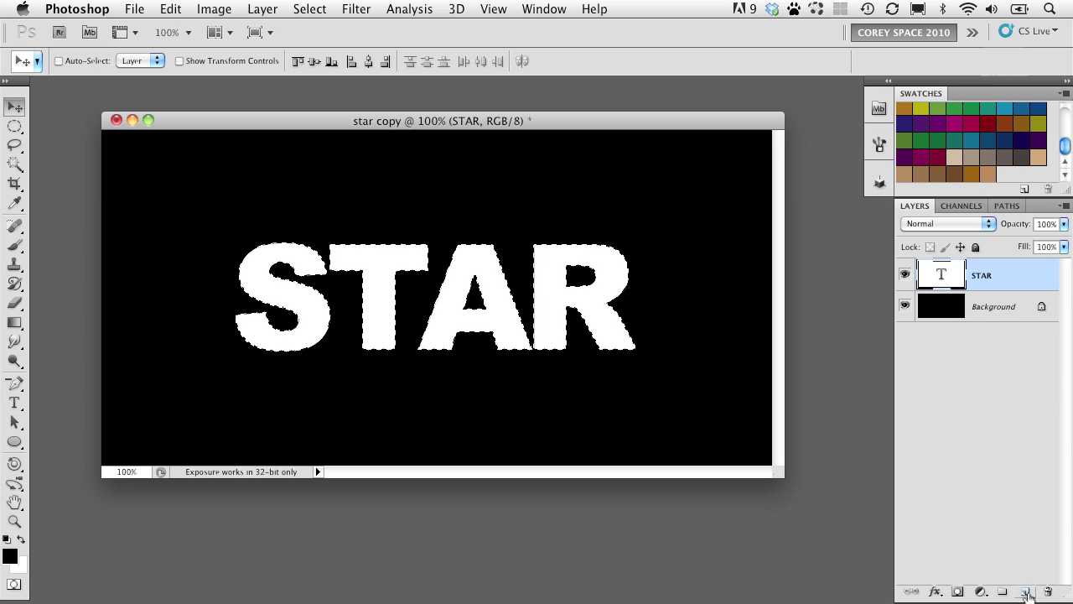
# Fill the STAR selection with White in Normal mode on a new layer, then deselect
pyautogui.click(1028, 591)
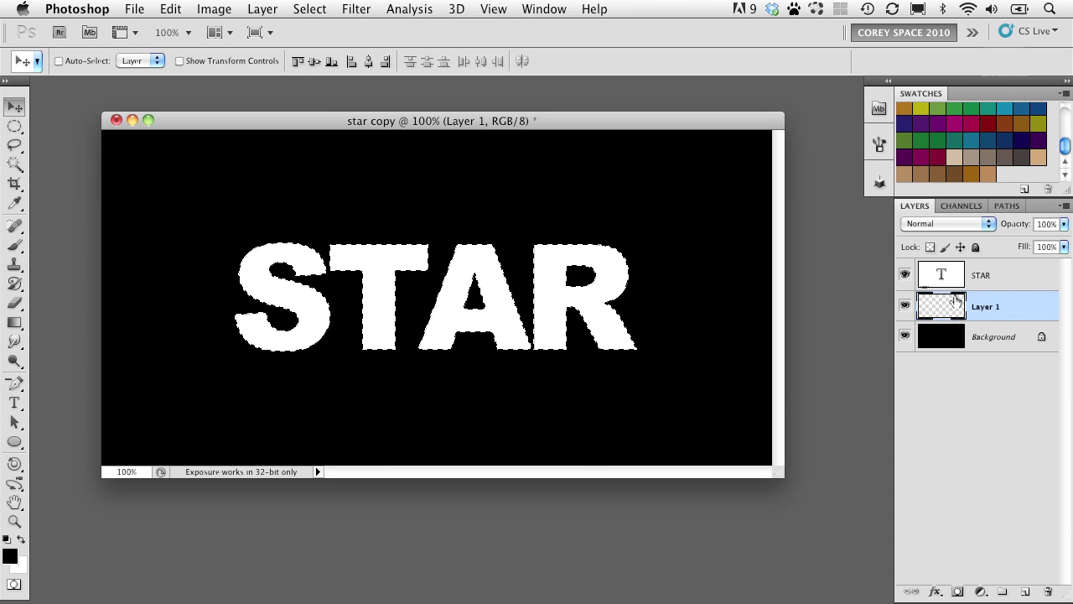
pyautogui.hotkey('shift', 'BackSpace')
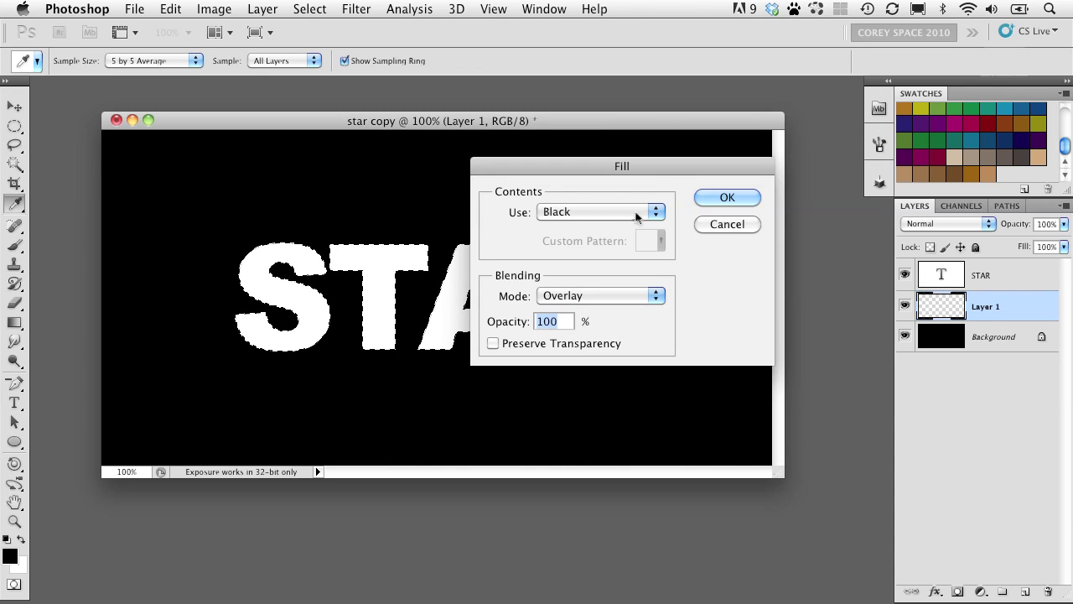
pyautogui.click(609, 213)
pyautogui.click(604, 238)
pyautogui.click(600, 295)
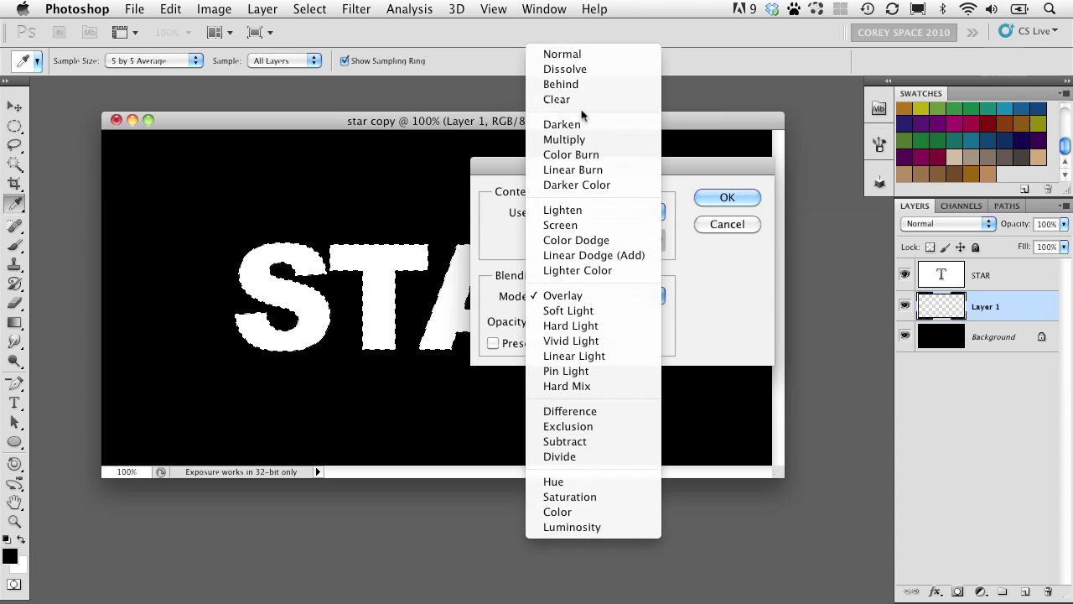
pyautogui.click(566, 51)
pyautogui.press('Return')
pyautogui.press('v')
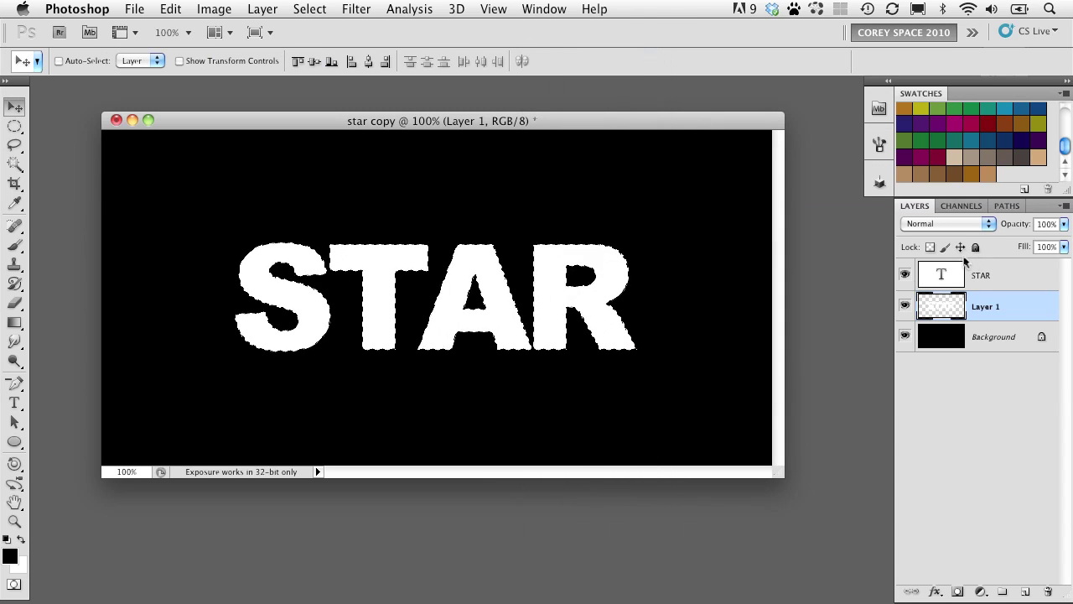
pyautogui.press('super+d')
# Make the STAR text layer active and fill it with black
pyautogui.click(904, 274)
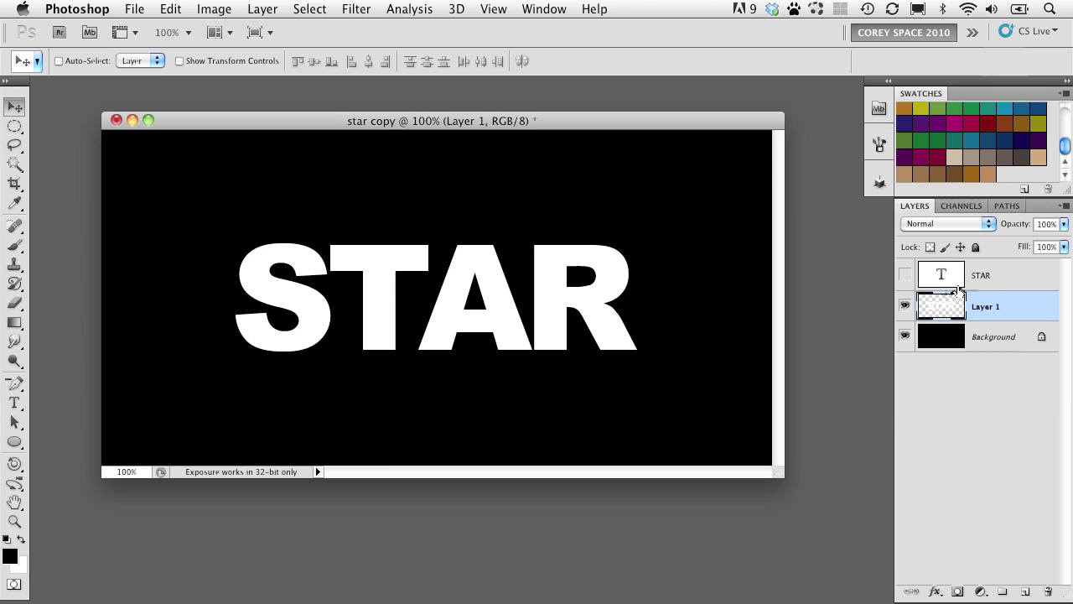
pyautogui.click(904, 275)
pyautogui.click(982, 282)
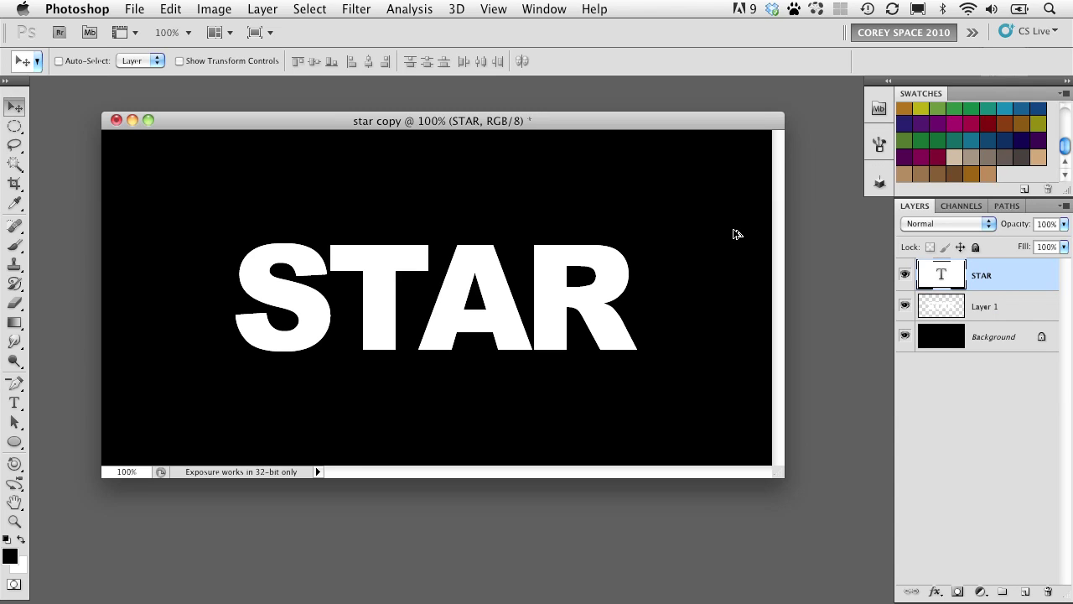
pyautogui.hotkey('alt', 'BackSpace')
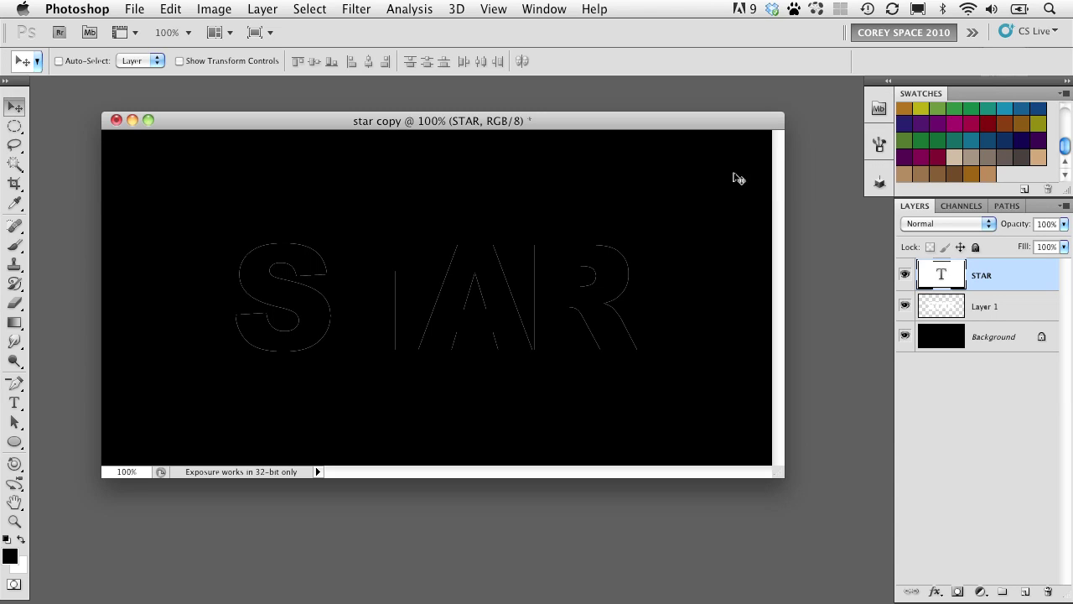
# Select Layer 1 and toggle its visibility to check the faint white letter edges
pyautogui.click(947, 308)
pyautogui.click(905, 306)
pyautogui.click(906, 306)
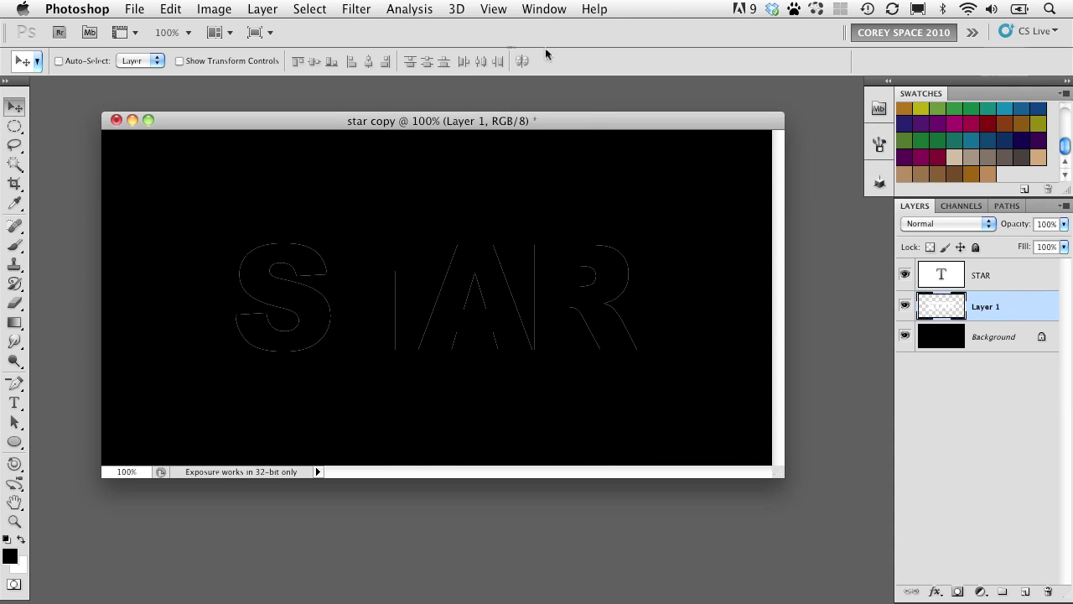
pyautogui.click(410, 8)
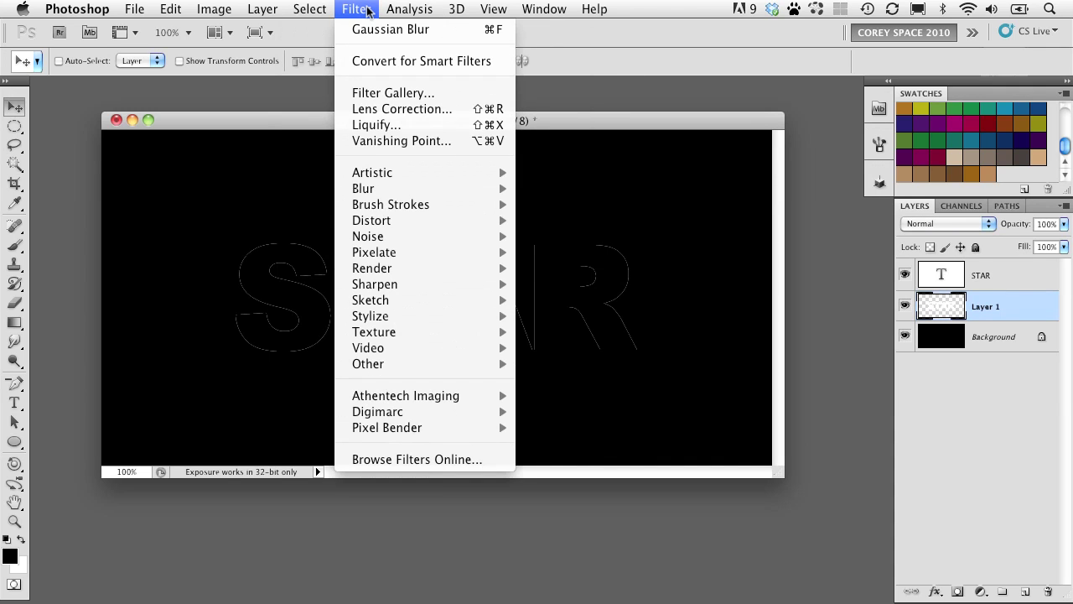
# Apply a 15-pixel Gaussian Blur to Layer 1 and duplicate the glow layer
pyautogui.moveTo(392, 189)
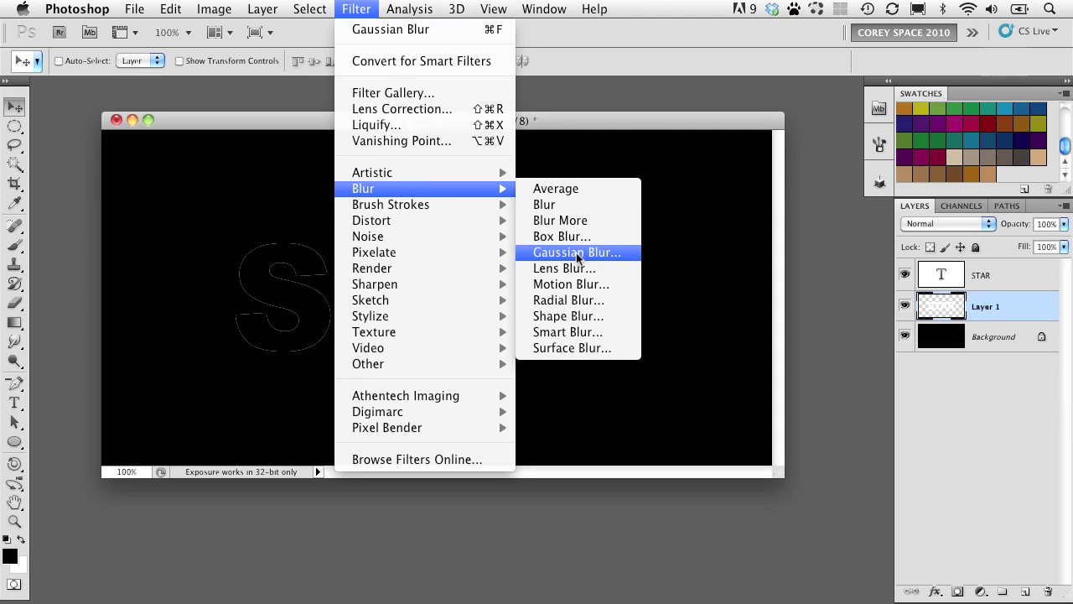
pyautogui.click(576, 252)
pyautogui.moveTo(730, 175); pyautogui.dragTo(679, 189)
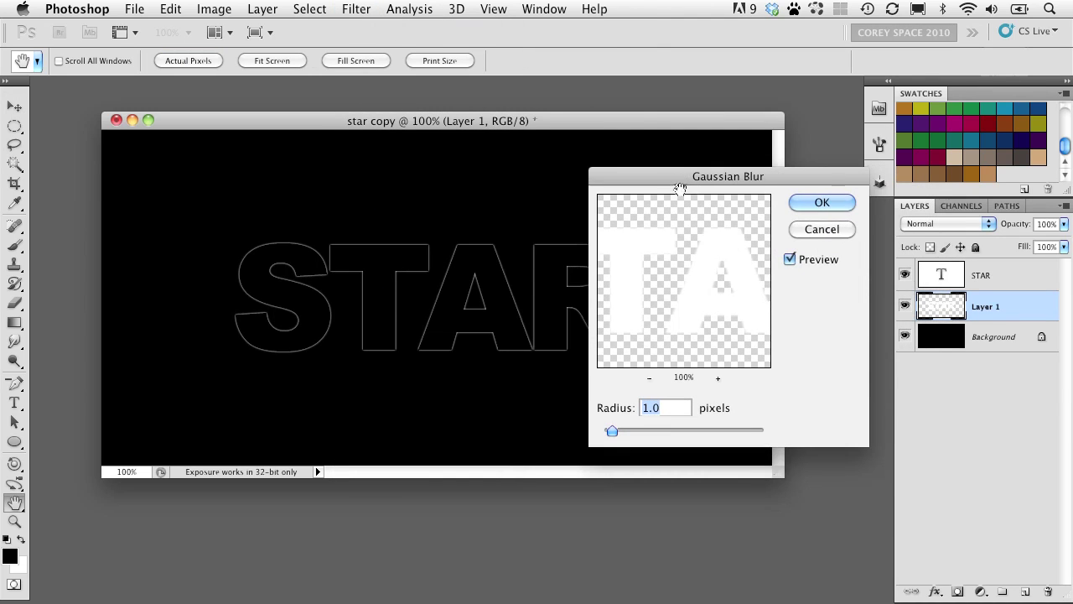
pyautogui.write('15')
pyautogui.moveTo(670, 180); pyautogui.dragTo(612, 213)
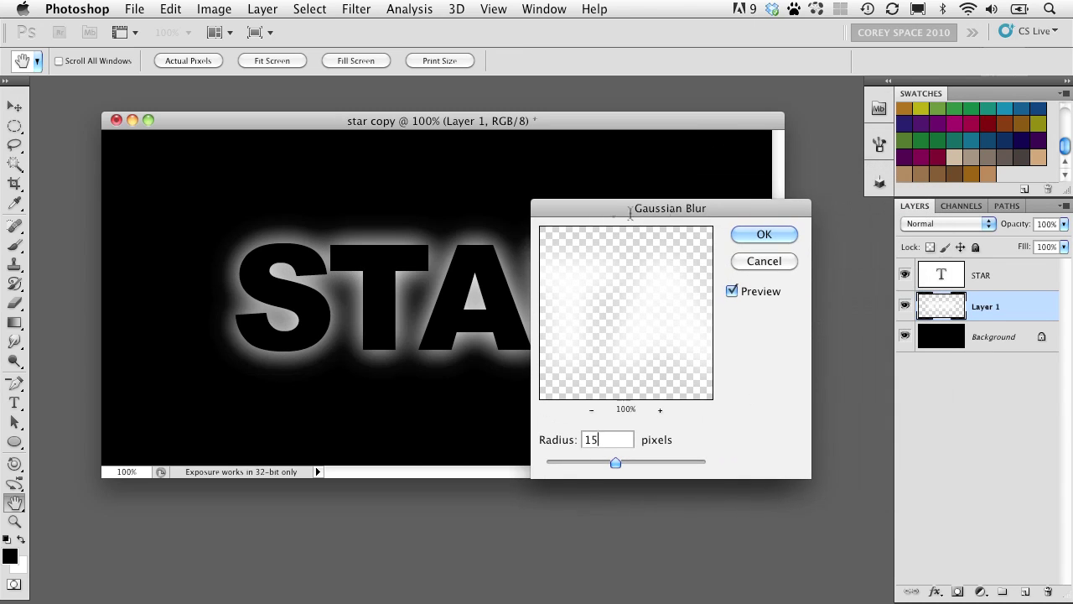
pyautogui.click(764, 233)
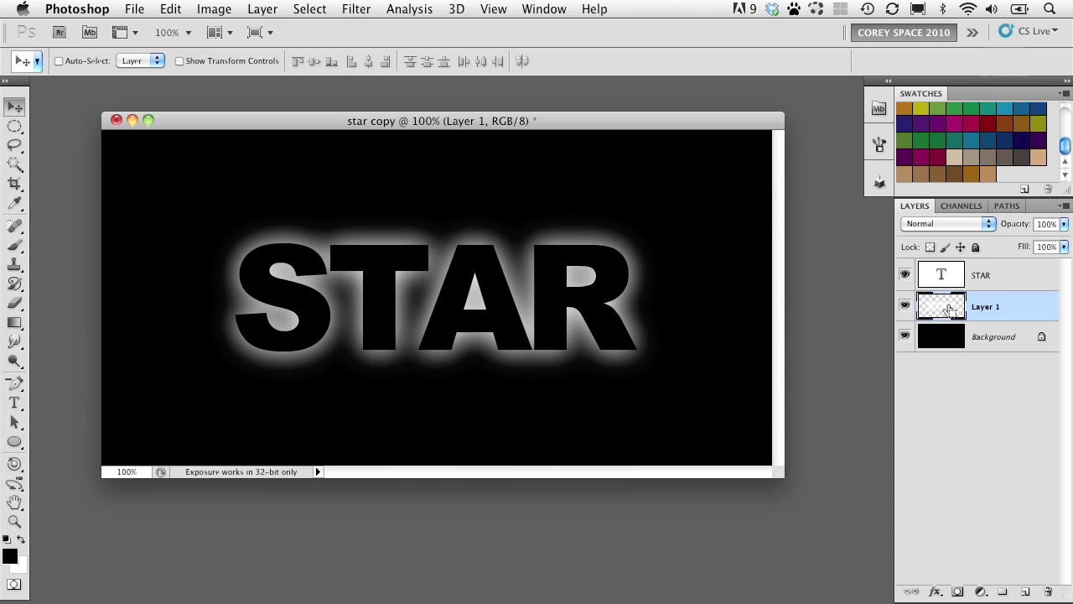
pyautogui.press('super+j')
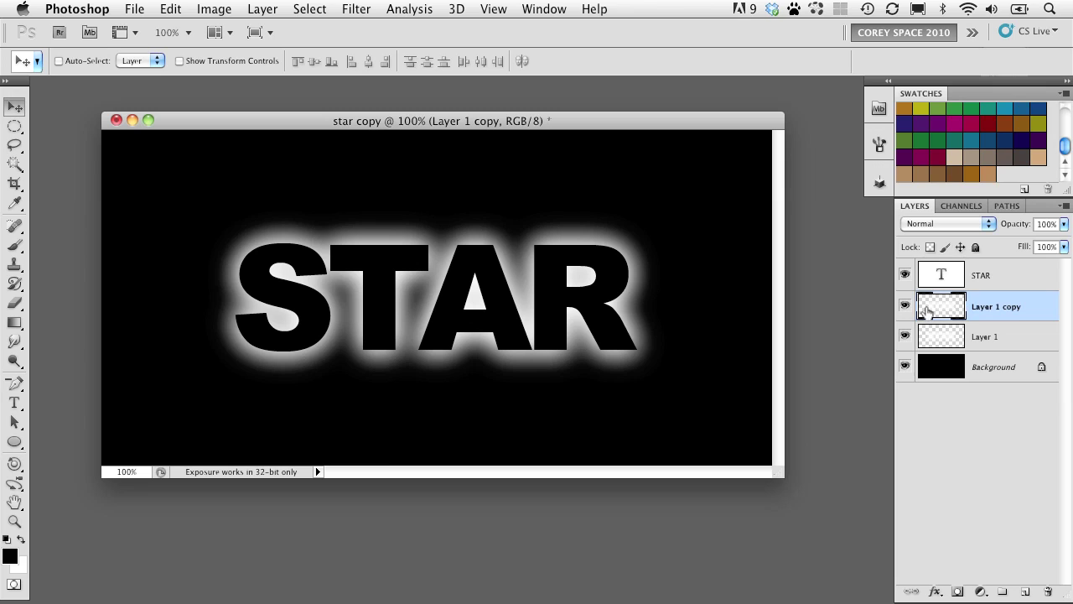
# Set Layer 1 copy to Dissolve blending at 15% opacity
pyautogui.click(941, 225)
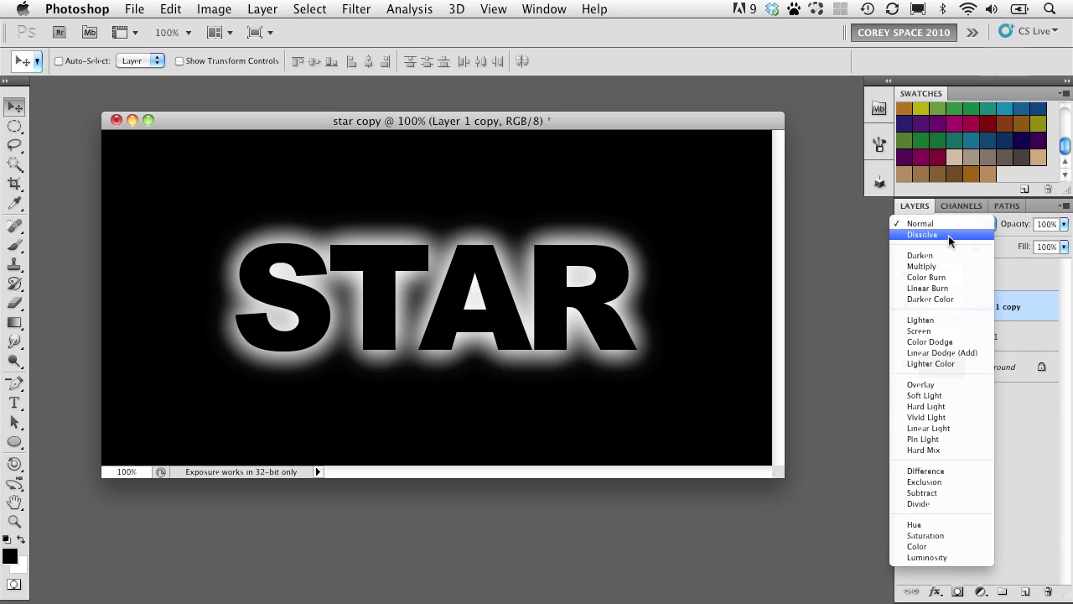
pyautogui.click(950, 237)
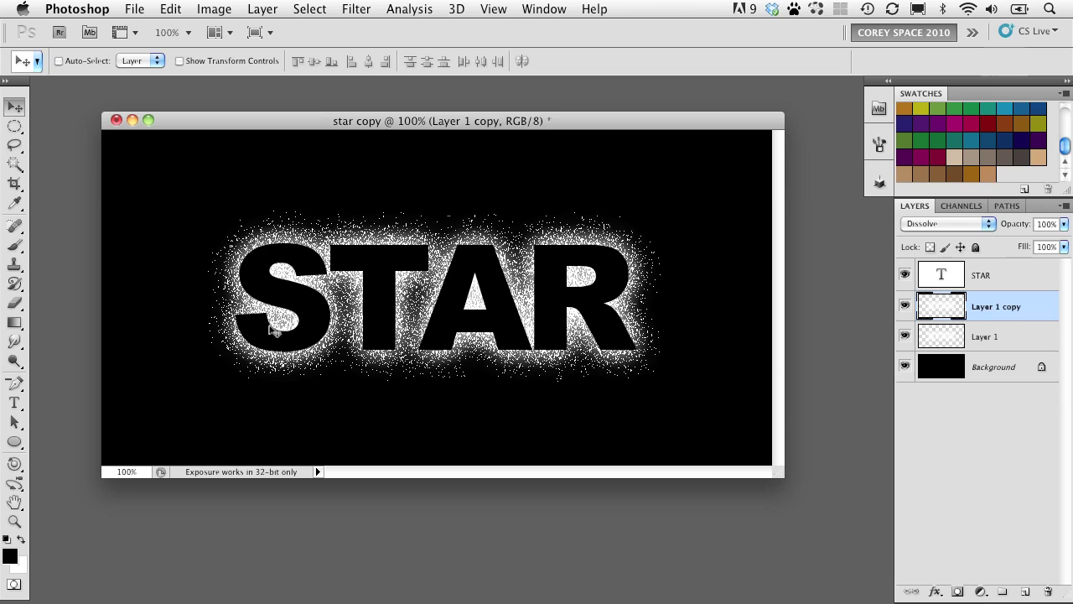
pyautogui.moveTo(487, 315)
pyautogui.mouseDown()
pyautogui.moveTo(392, 311)
pyautogui.moveTo(472, 244)
pyautogui.moveTo(530, 242)
pyautogui.moveTo(457, 238)
pyautogui.moveTo(479, 309)
pyautogui.mouseUp()
pyautogui.click(1057, 222)
pyautogui.write('10')
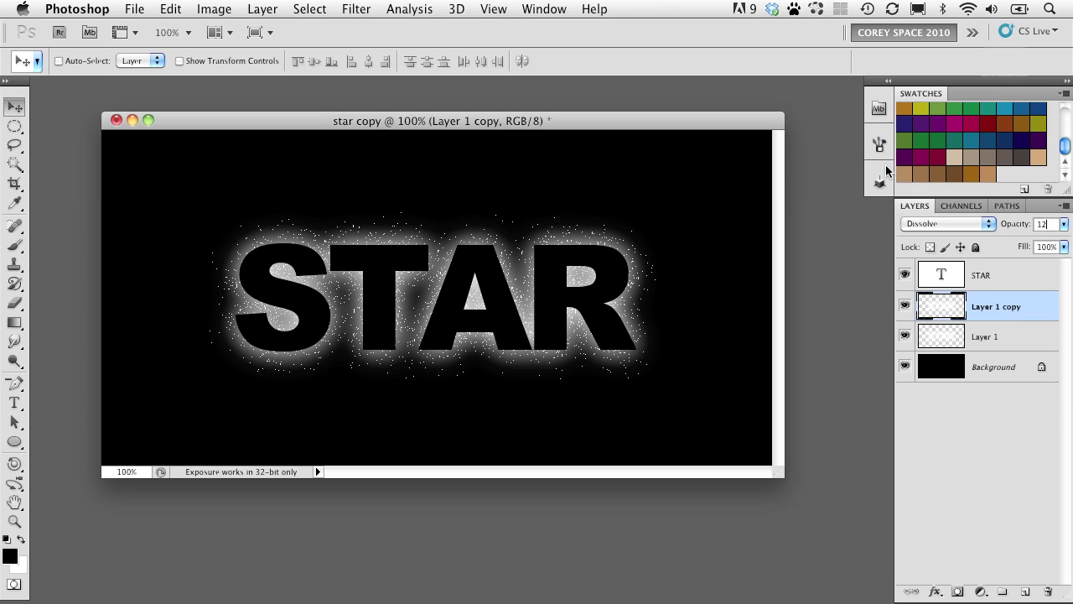
pyautogui.press('Return')
pyautogui.write('15')
pyautogui.click(14, 340)
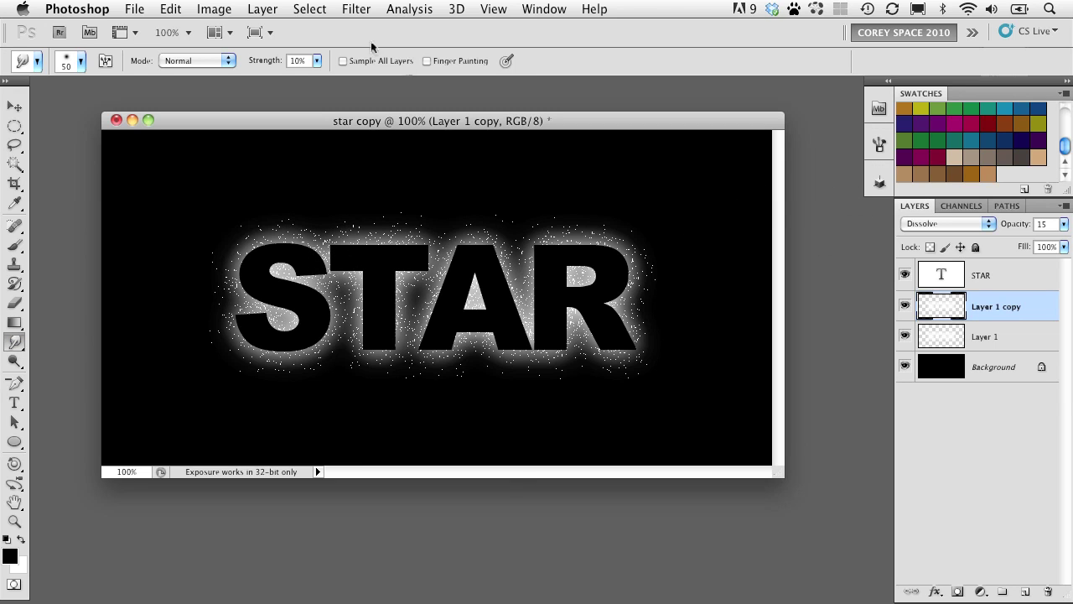
# Apply a Radial Blur to the speckle layer with Zoom method and Amount 100
pyautogui.click(357, 9)
pyautogui.moveTo(394, 192)
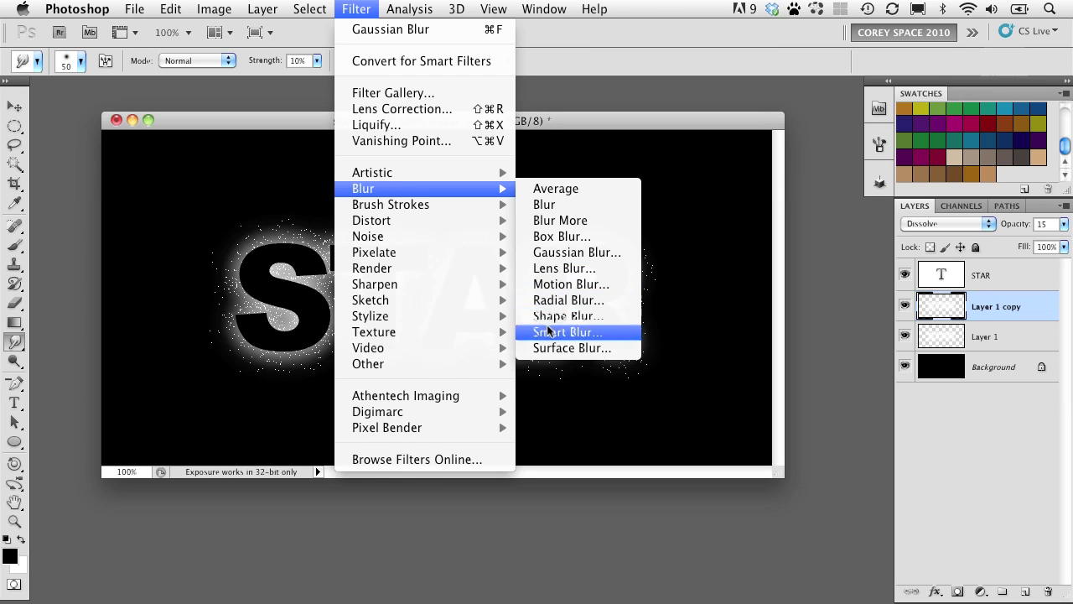
pyautogui.click(554, 300)
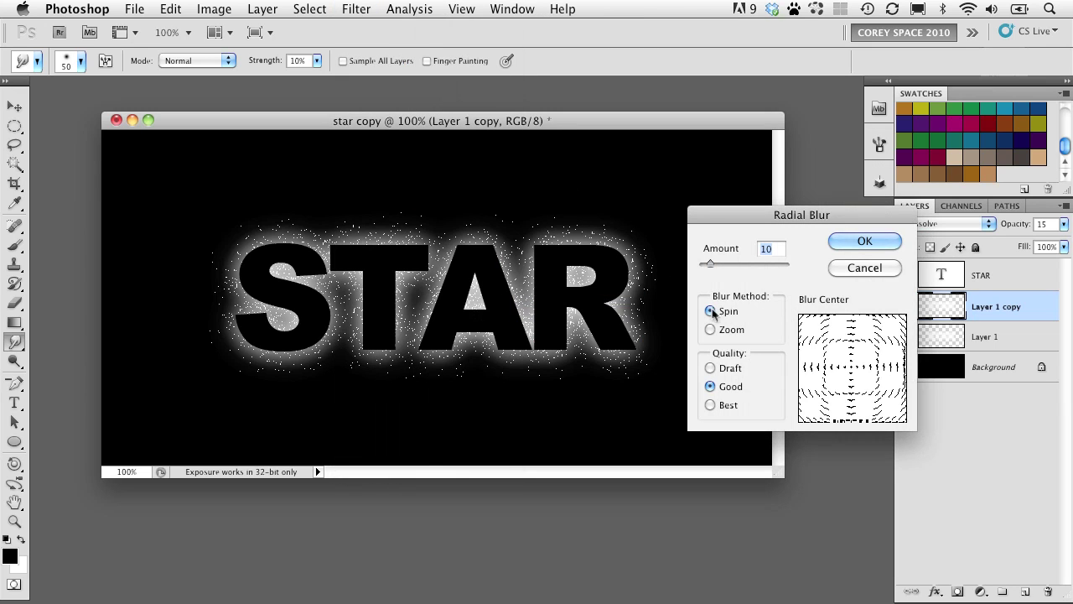
pyautogui.click(710, 329)
pyautogui.moveTo(747, 265); pyautogui.dragTo(788, 264)
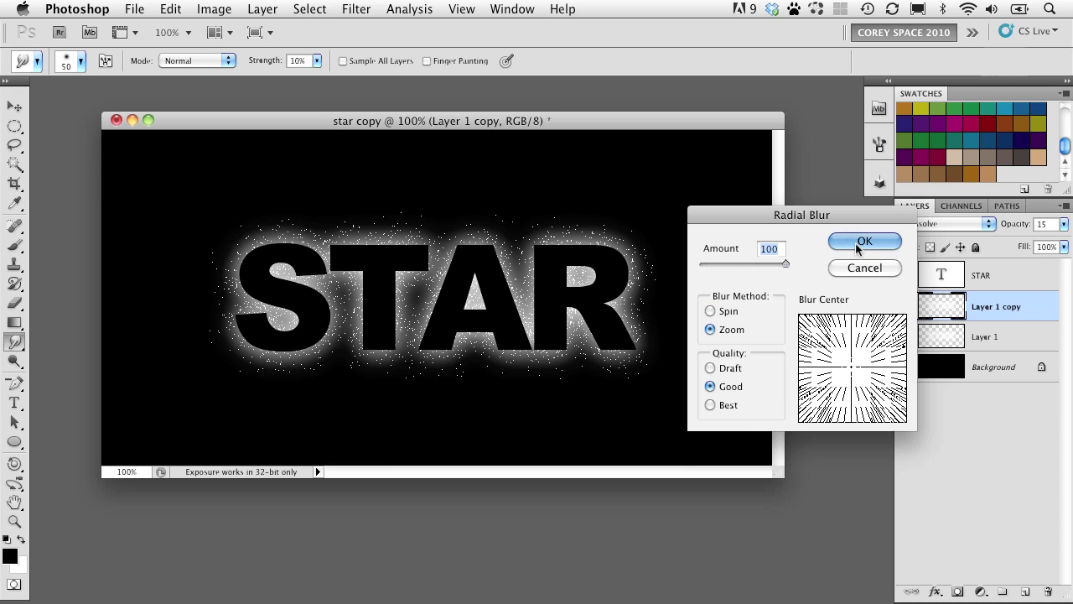
pyautogui.click(864, 243)
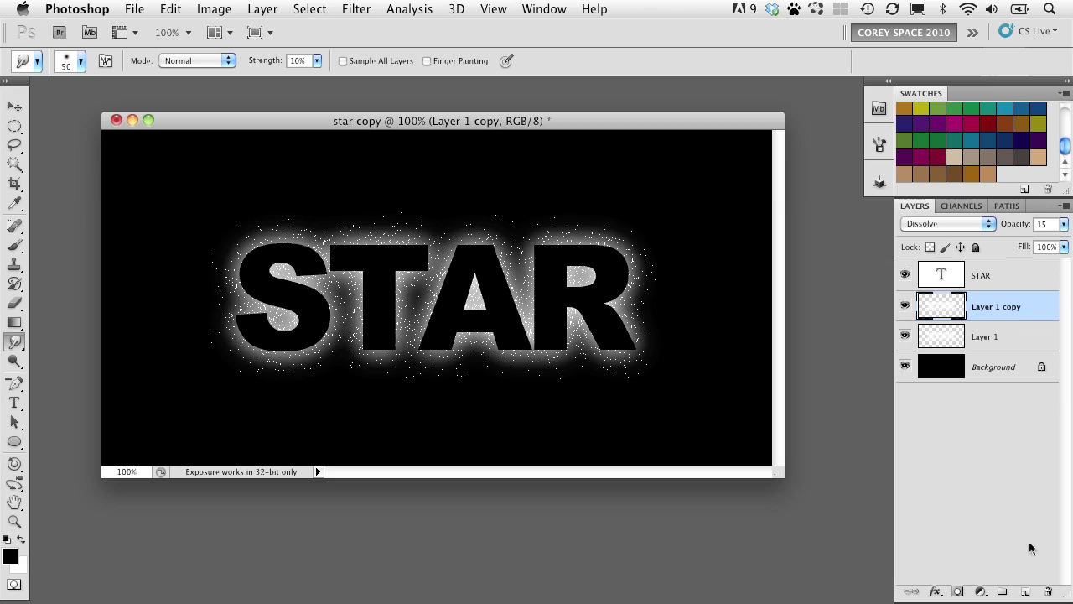
# Add a new Layer 2 and merge the Layer 1 copy speckles down into it
pyautogui.click(1026, 592)
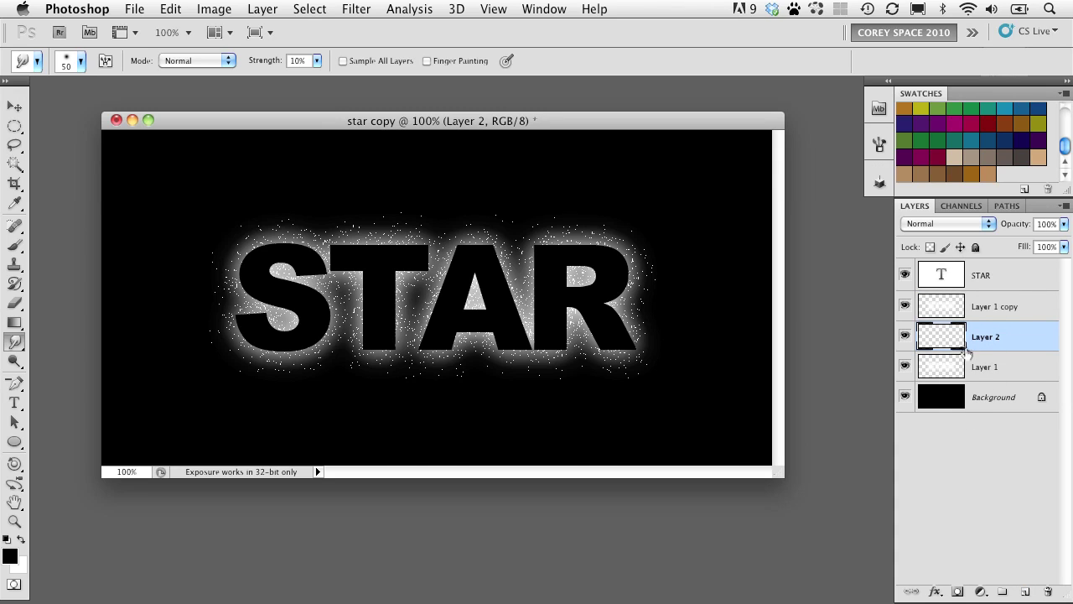
pyautogui.click(956, 312)
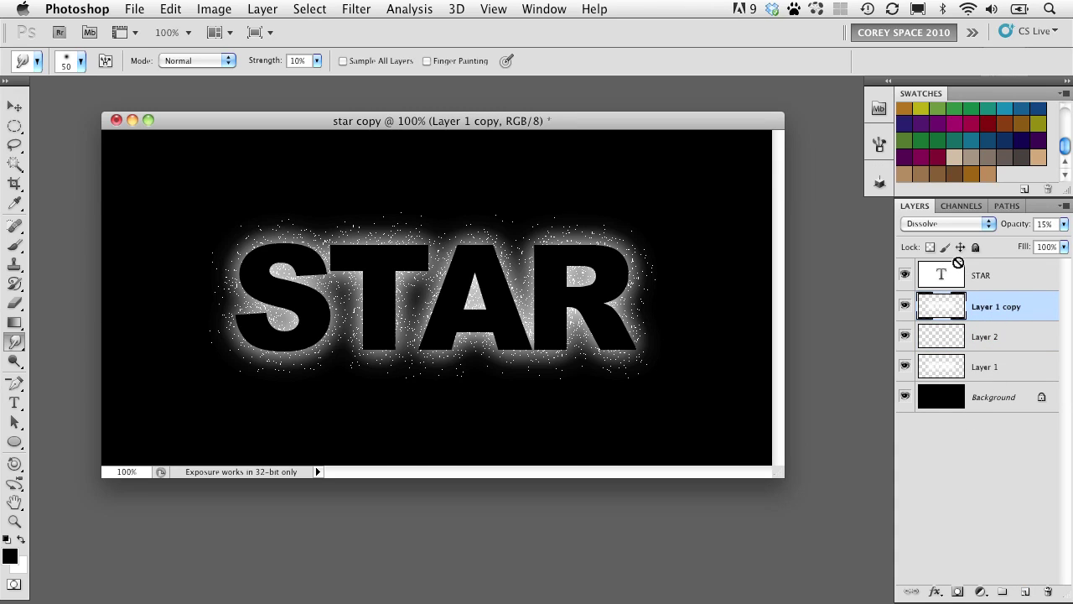
pyautogui.press('Delete')
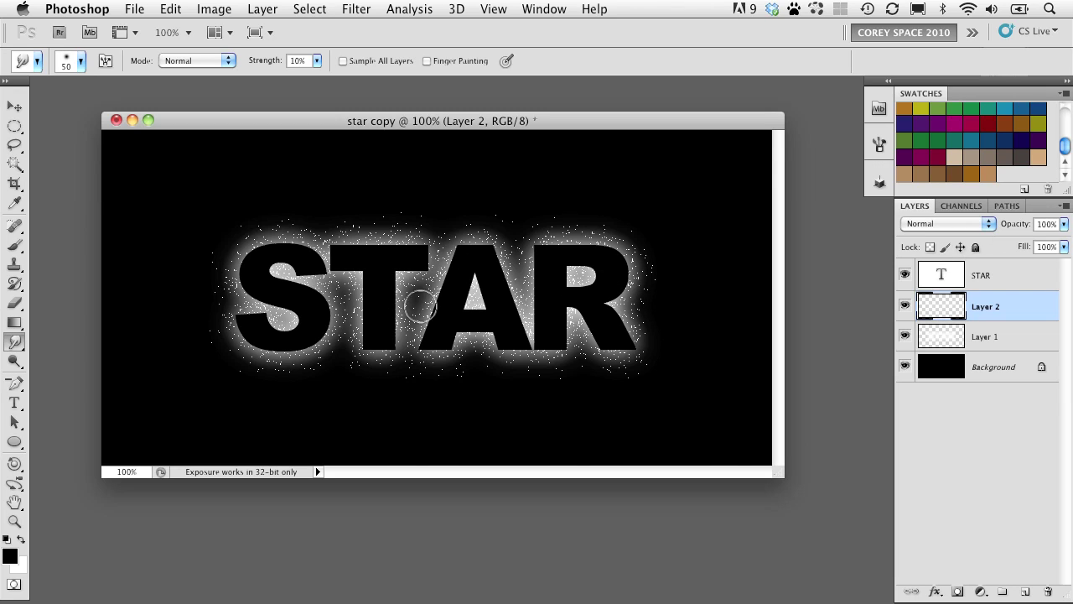
pyautogui.press('super+equal')
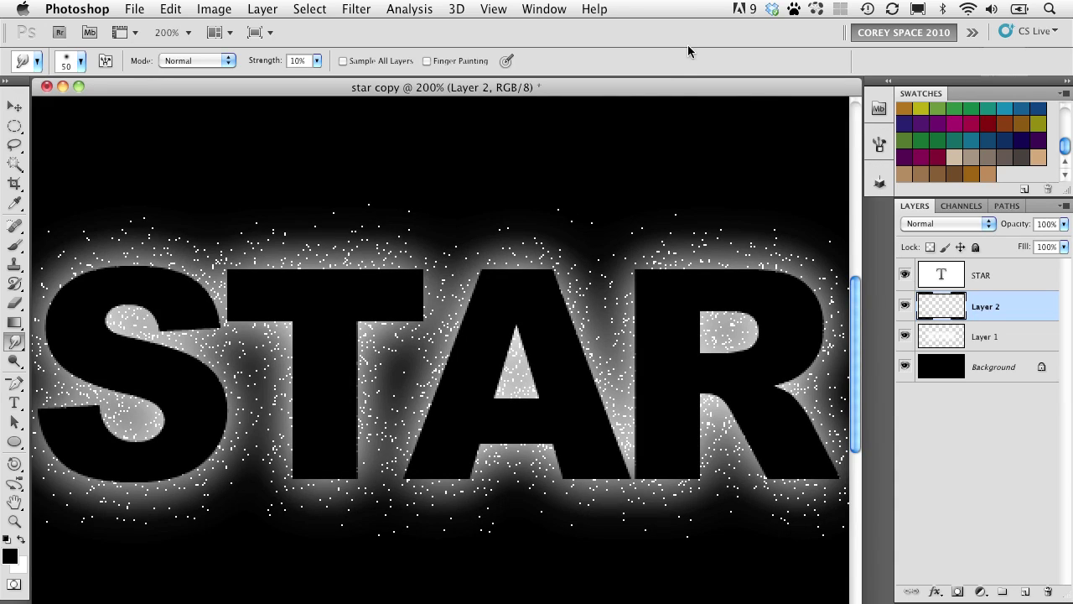
pyautogui.press('super+minus')
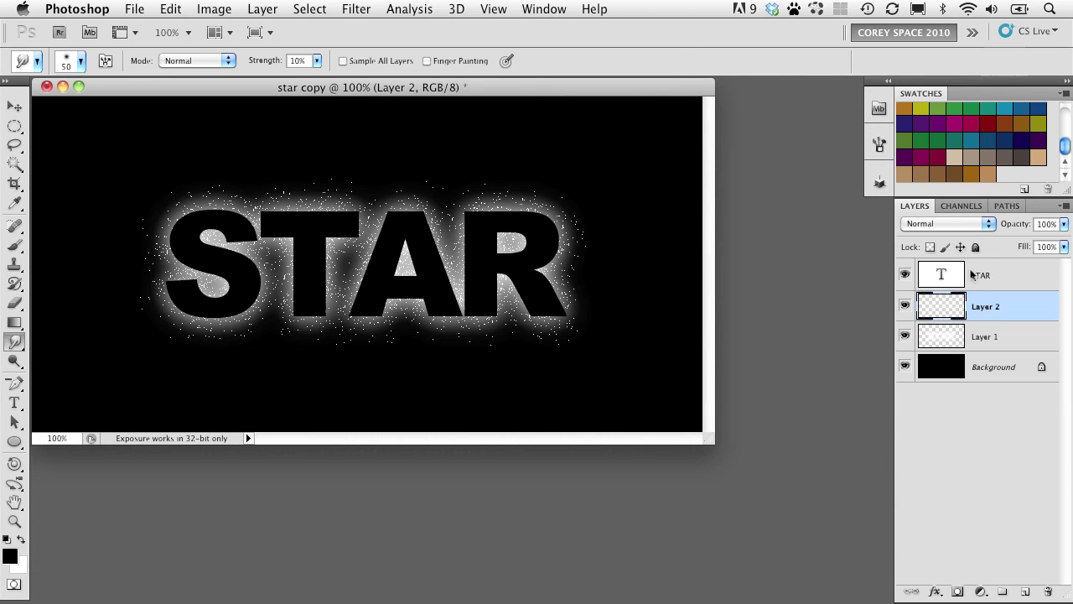
pyautogui.click(905, 305)
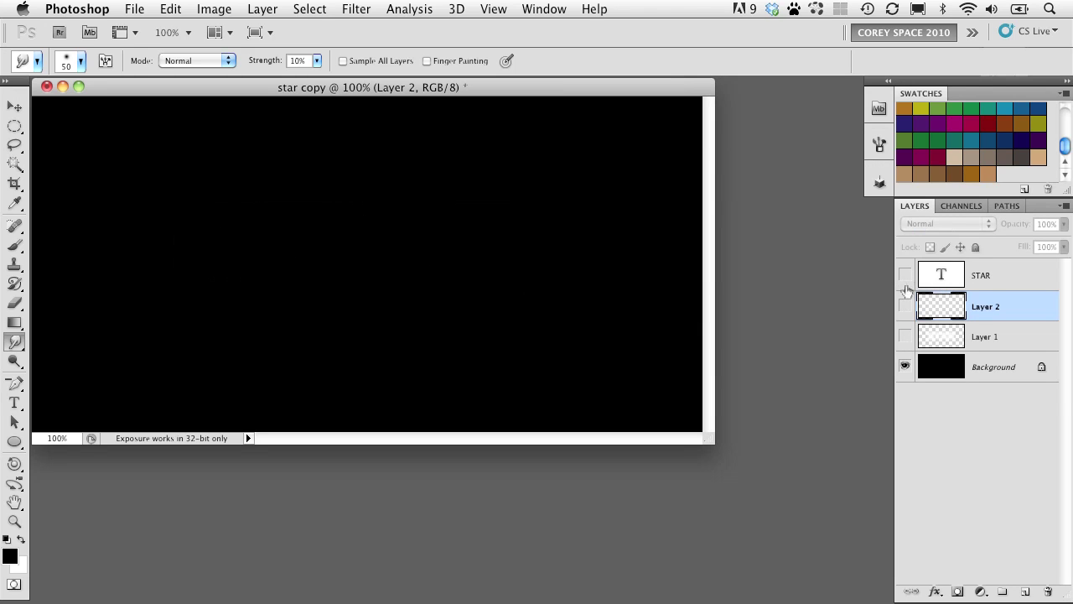
pyautogui.click(905, 275)
pyautogui.click(905, 306)
pyautogui.click(905, 337)
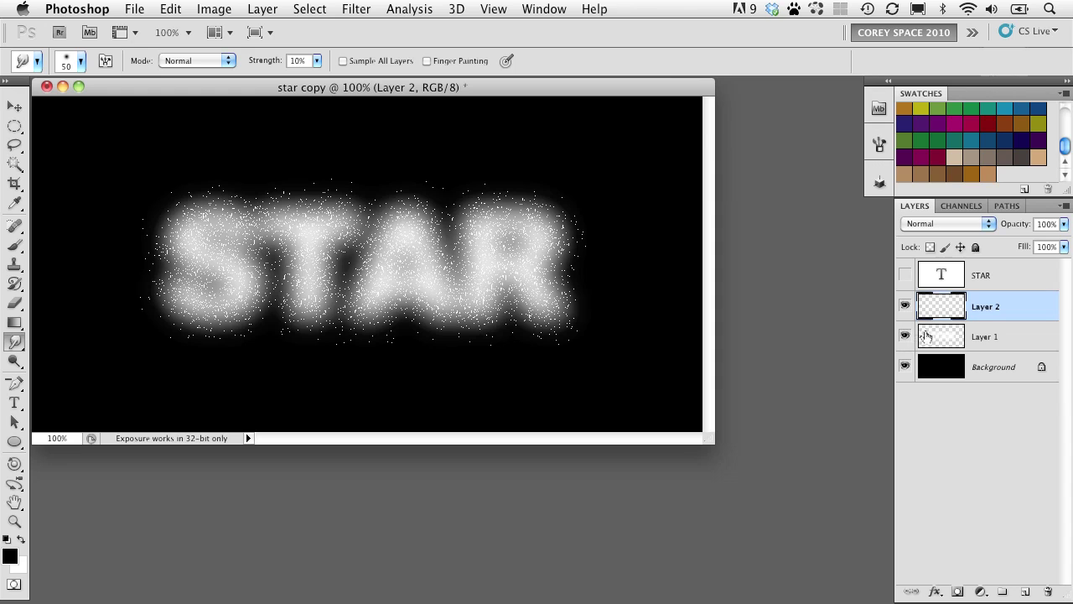
pyautogui.click(929, 330)
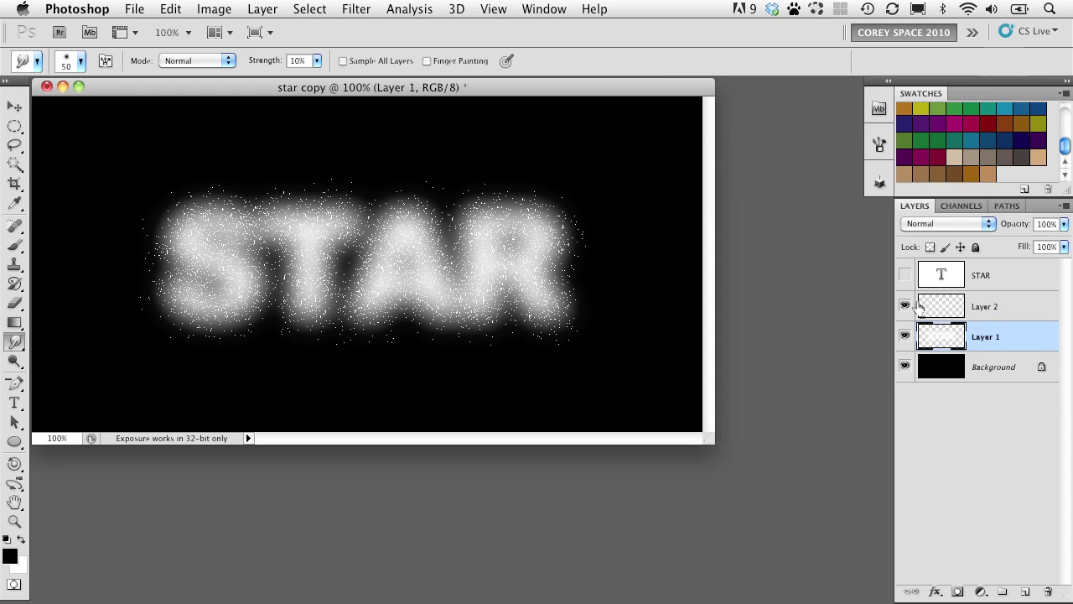
pyautogui.click(905, 336)
pyautogui.click(906, 336)
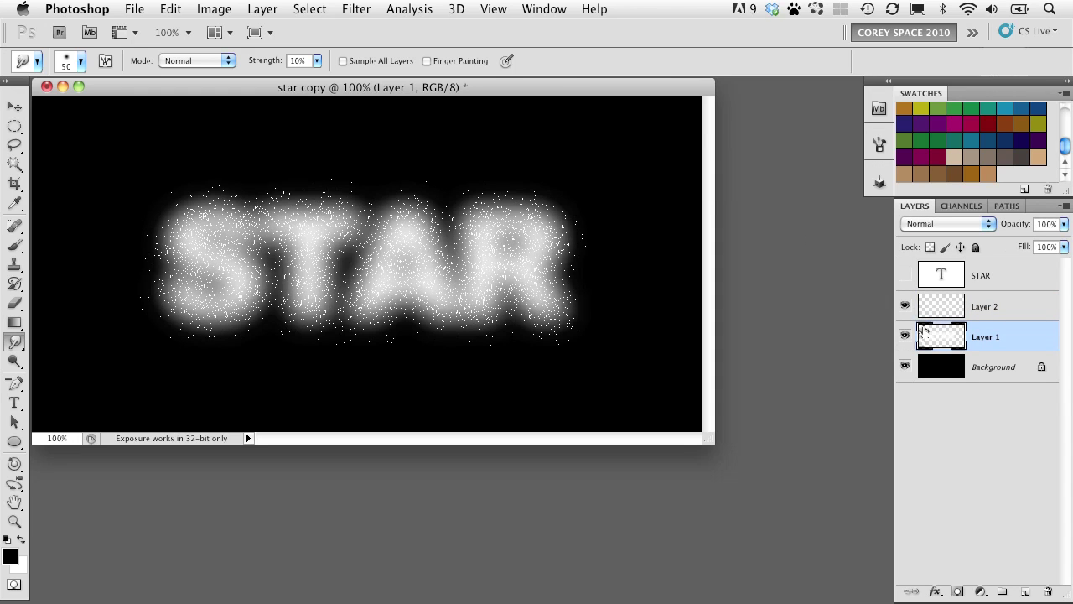
pyautogui.click(905, 275)
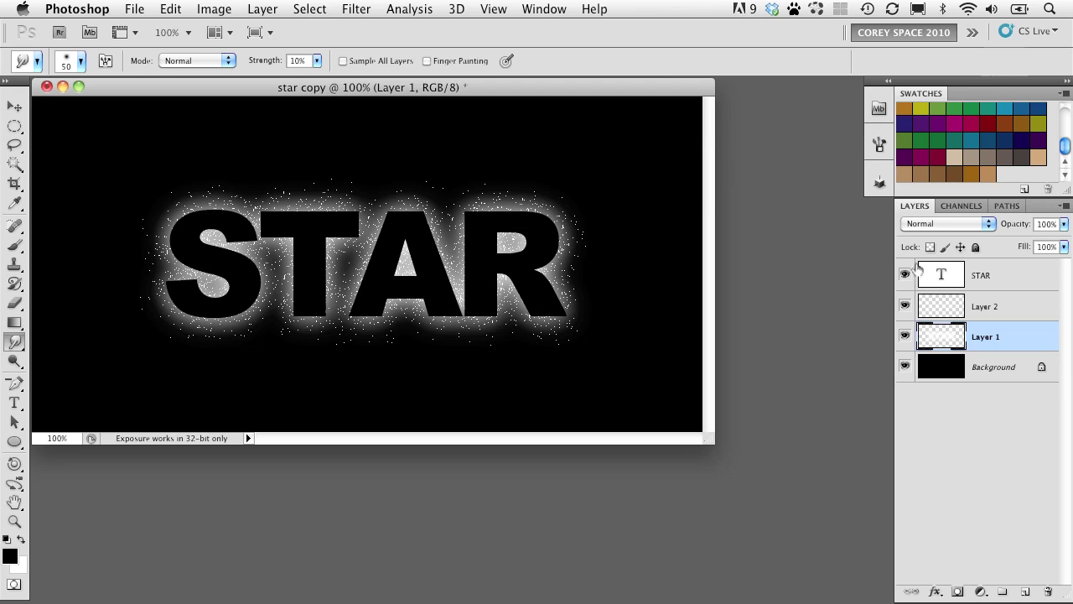
pyautogui.click(935, 268)
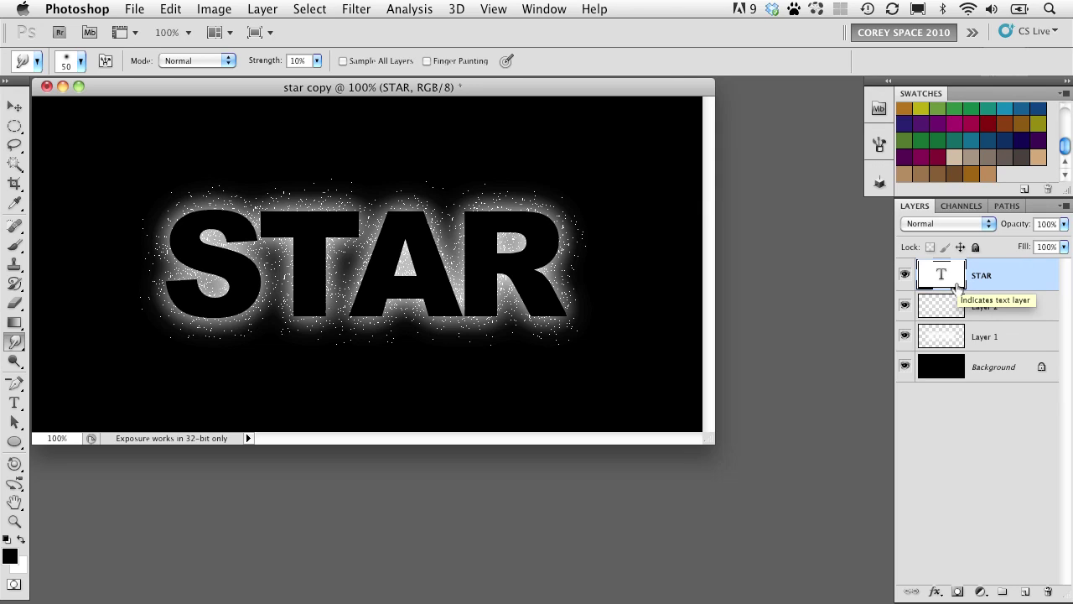
# Convert the STAR layer to a smart object and select it with Layer 2 and Layer 1
pyautogui.rightClick(1023, 280)
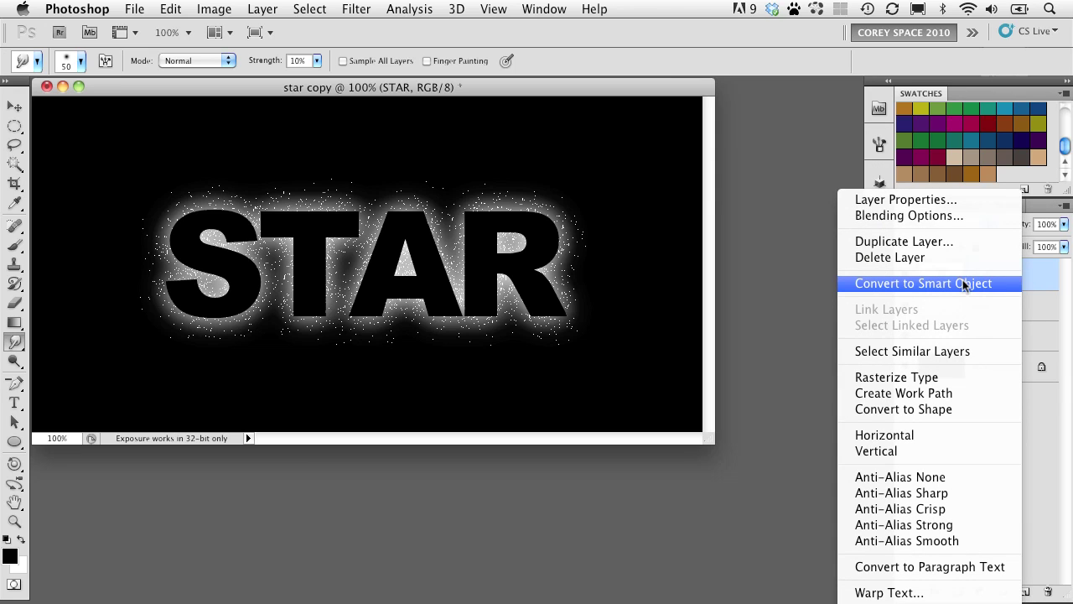
pyautogui.click(963, 285)
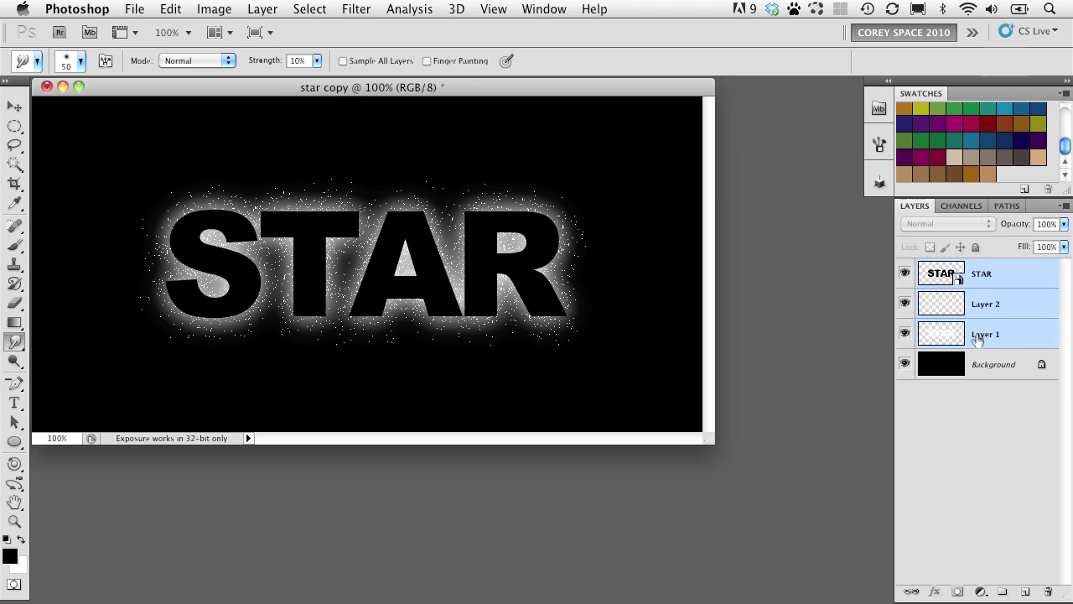
pyautogui.keyDown('shift'); pyautogui.click(947, 335); pyautogui.keyUp('shift')
# Distort the three selected layers by dragging the corners into a tilted perspective of STAR
pyautogui.hotkey('ctrl', 't')
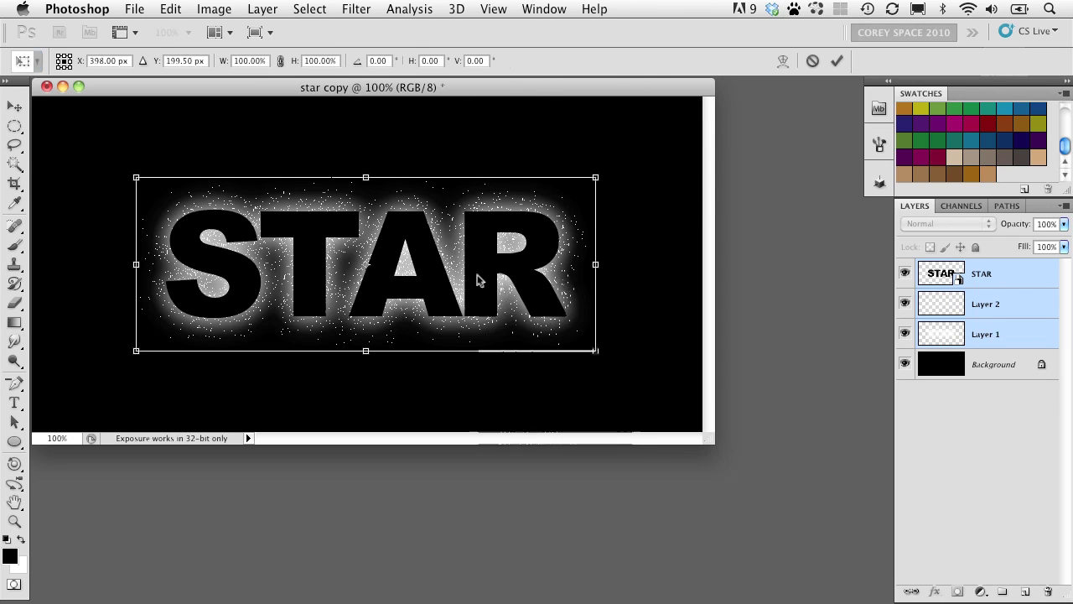
pyautogui.rightClick(478, 279)
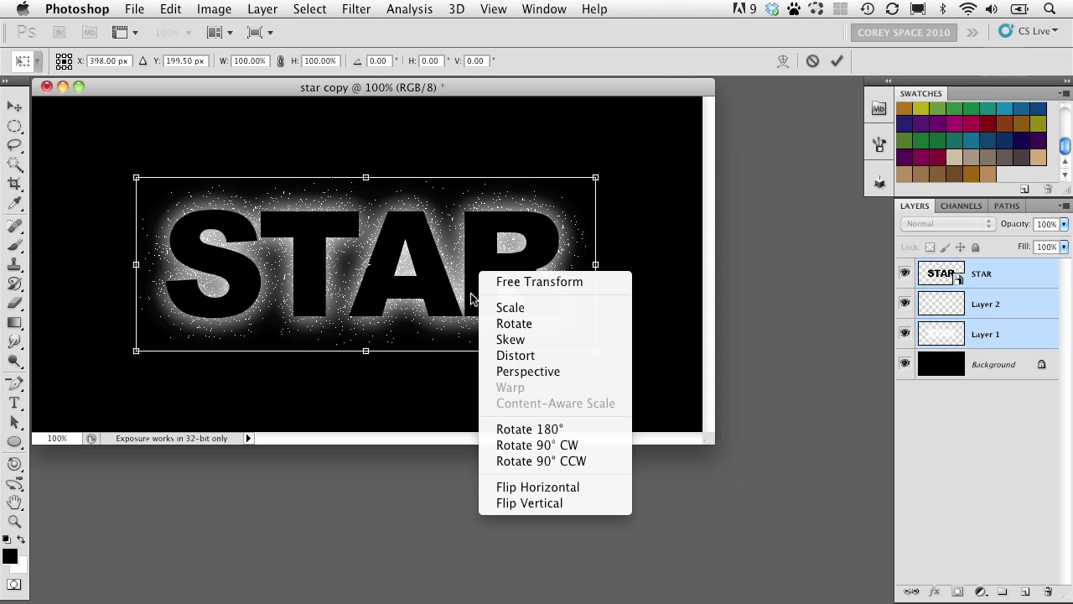
pyautogui.click(543, 358)
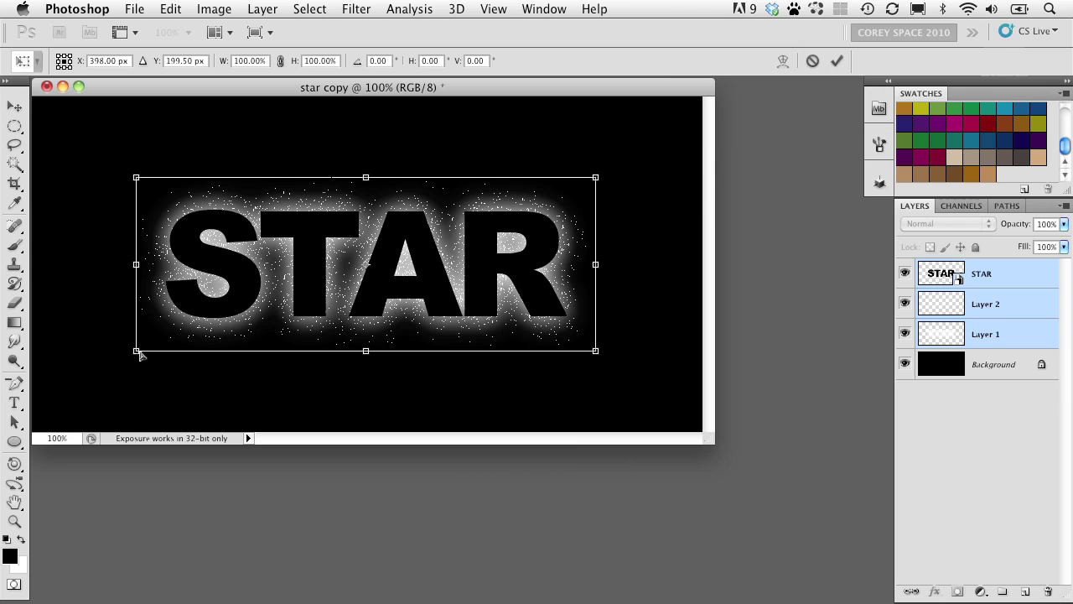
pyautogui.moveTo(137, 352); pyautogui.dragTo(129, 381)
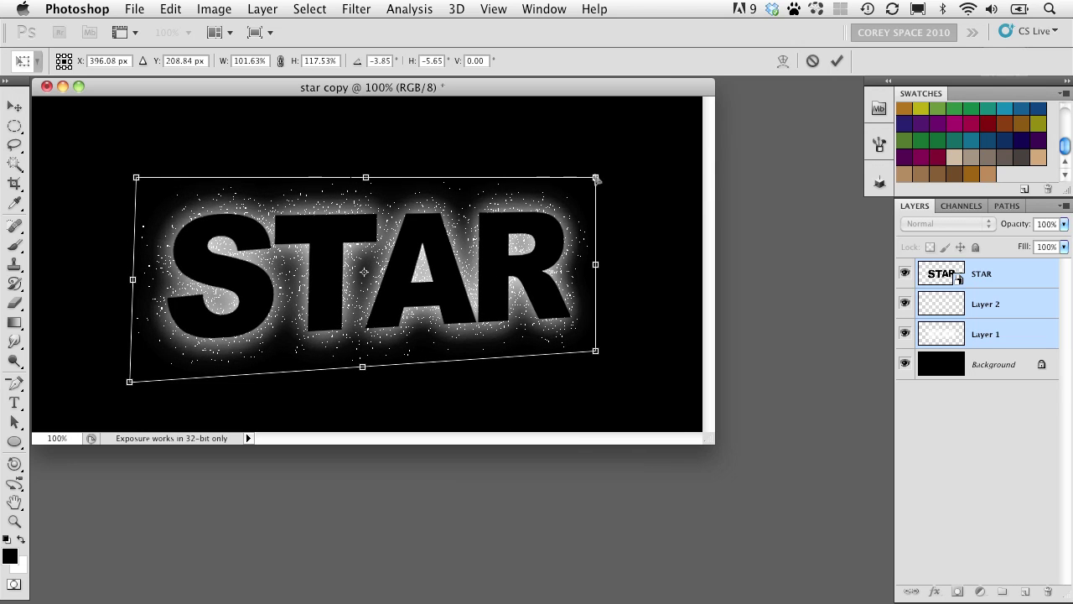
pyautogui.moveTo(595, 178); pyautogui.dragTo(551, 179)
pyautogui.moveTo(596, 350); pyautogui.dragTo(633, 341)
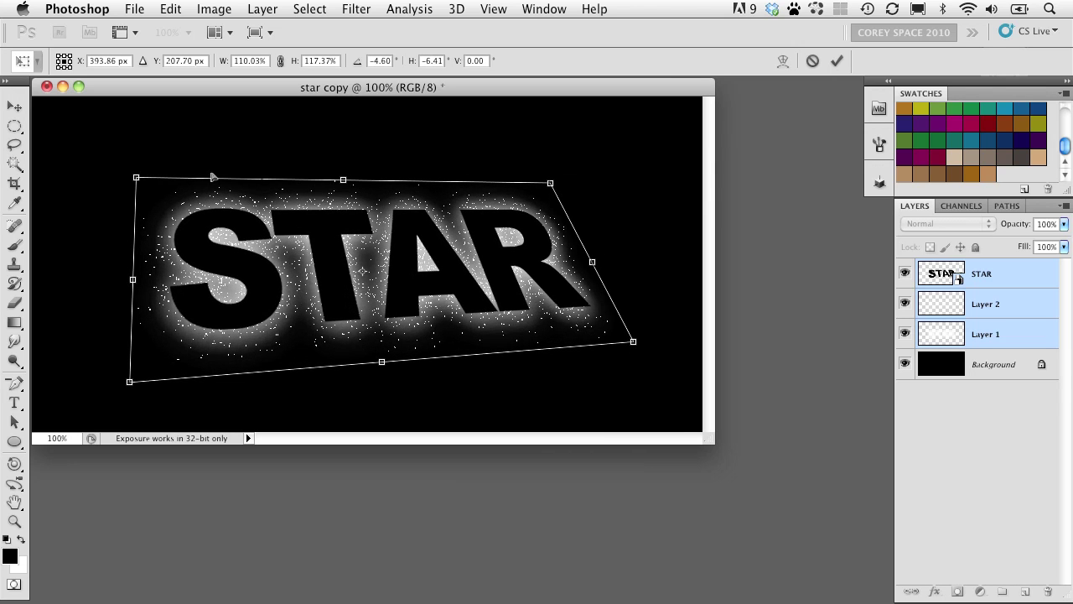
pyautogui.moveTo(135, 178); pyautogui.dragTo(110, 167)
pyautogui.moveTo(550, 183)
pyautogui.mouseDown()
pyautogui.moveTo(547, 148)
pyautogui.moveTo(545, 166)
pyautogui.mouseUp()
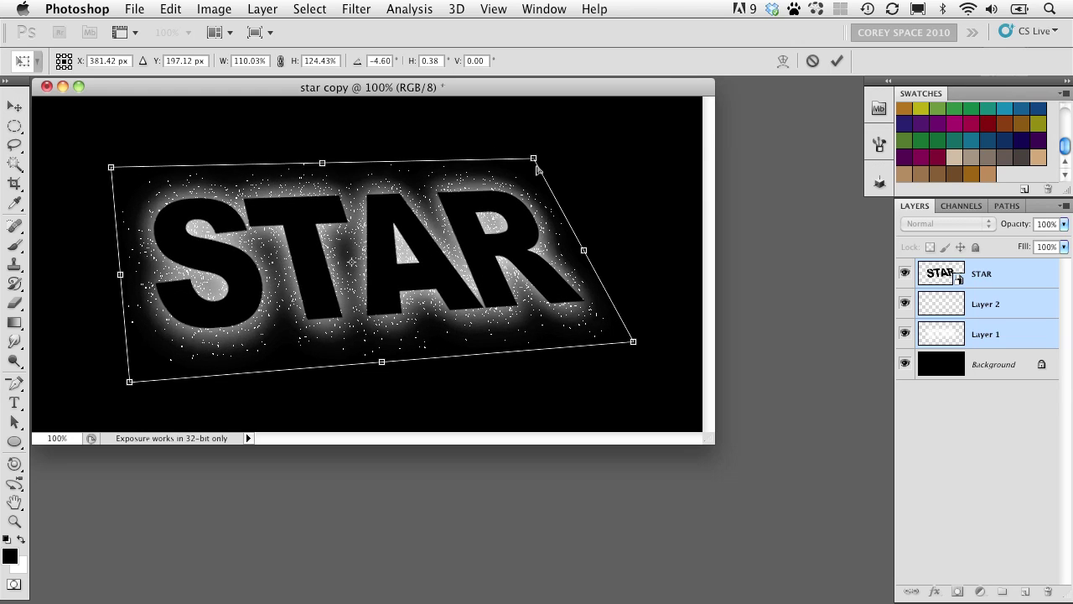
pyautogui.moveTo(635, 346); pyautogui.dragTo(566, 335)
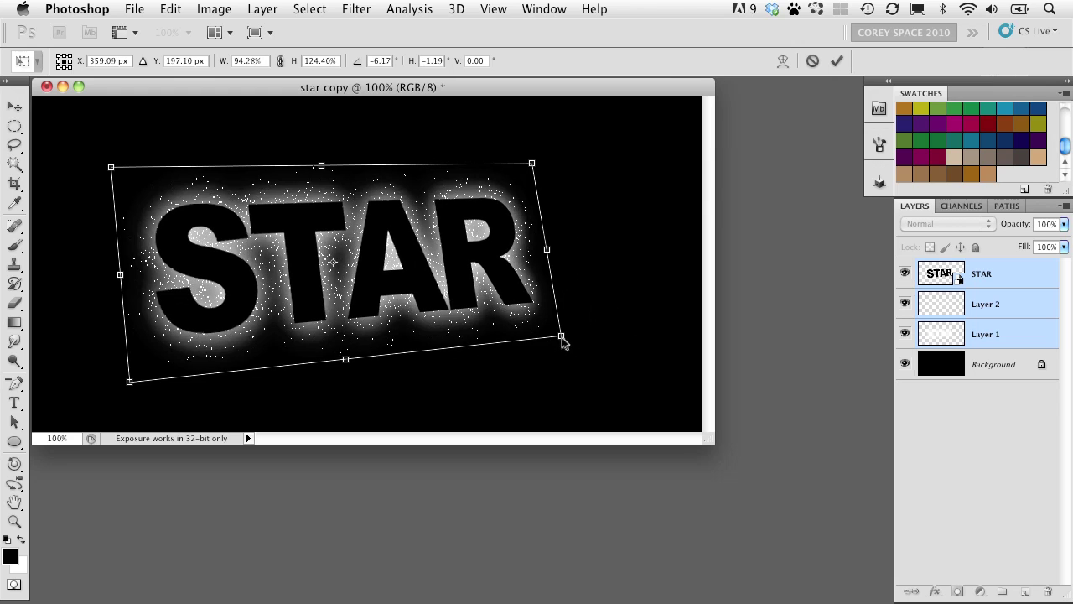
pyautogui.moveTo(129, 382); pyautogui.dragTo(111, 404)
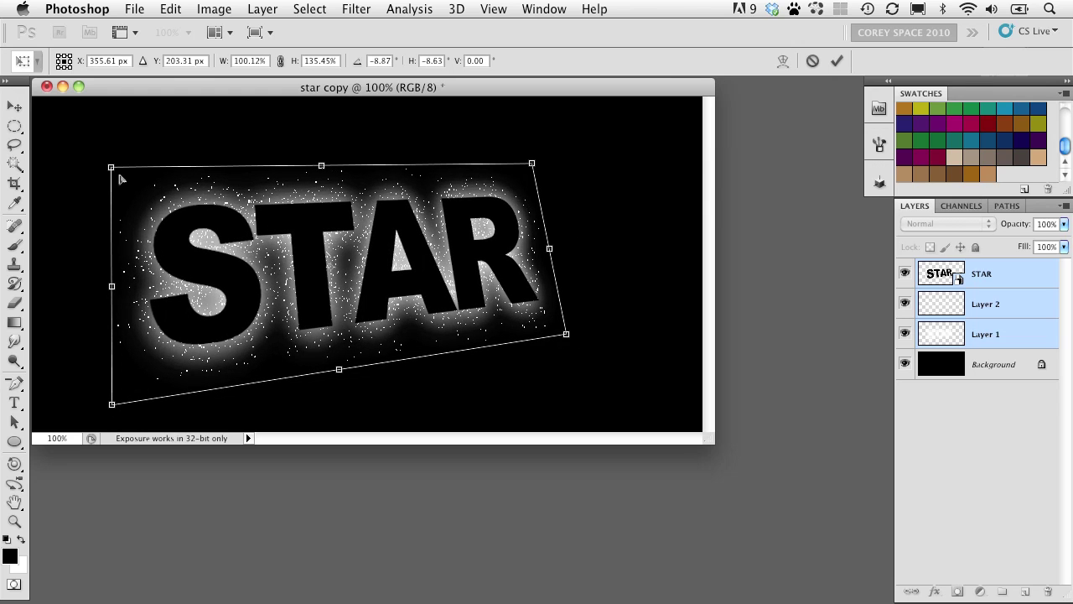
pyautogui.moveTo(118, 176); pyautogui.dragTo(134, 174)
pyautogui.moveTo(534, 163); pyautogui.dragTo(528, 166)
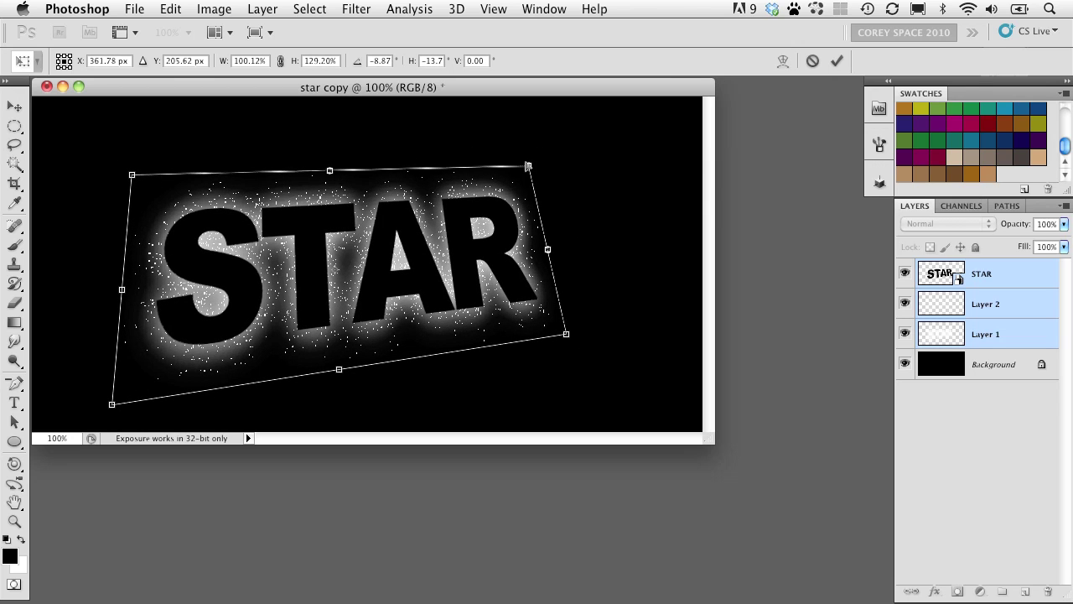
pyautogui.press('Return')
# Move the STAR text and its glow about 20 px to the right
pyautogui.press('r')
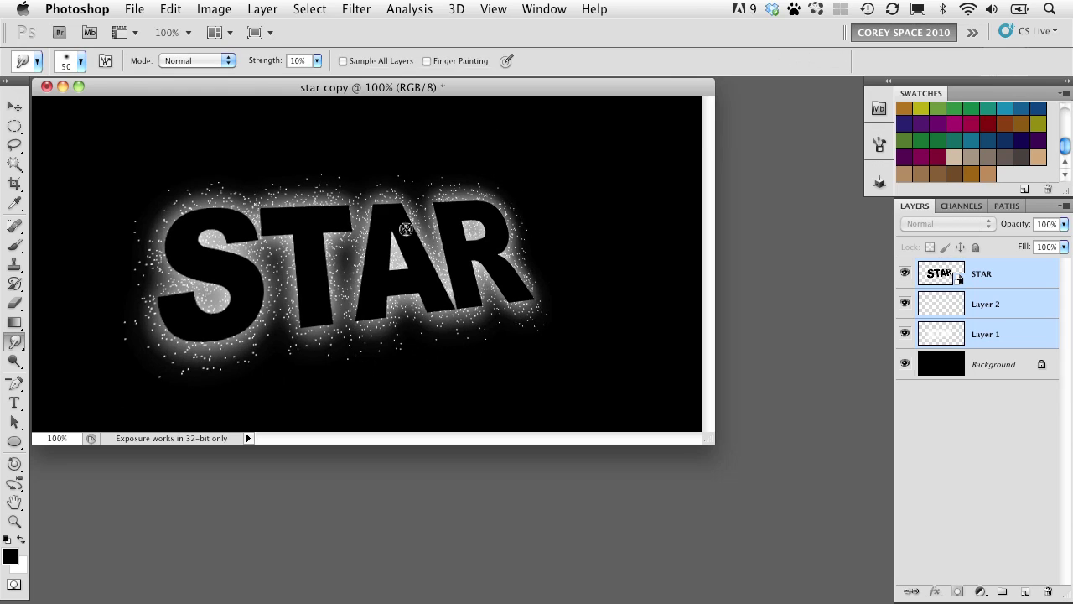
pyautogui.press('v')
pyautogui.moveTo(369, 270); pyautogui.dragTo(381, 274)
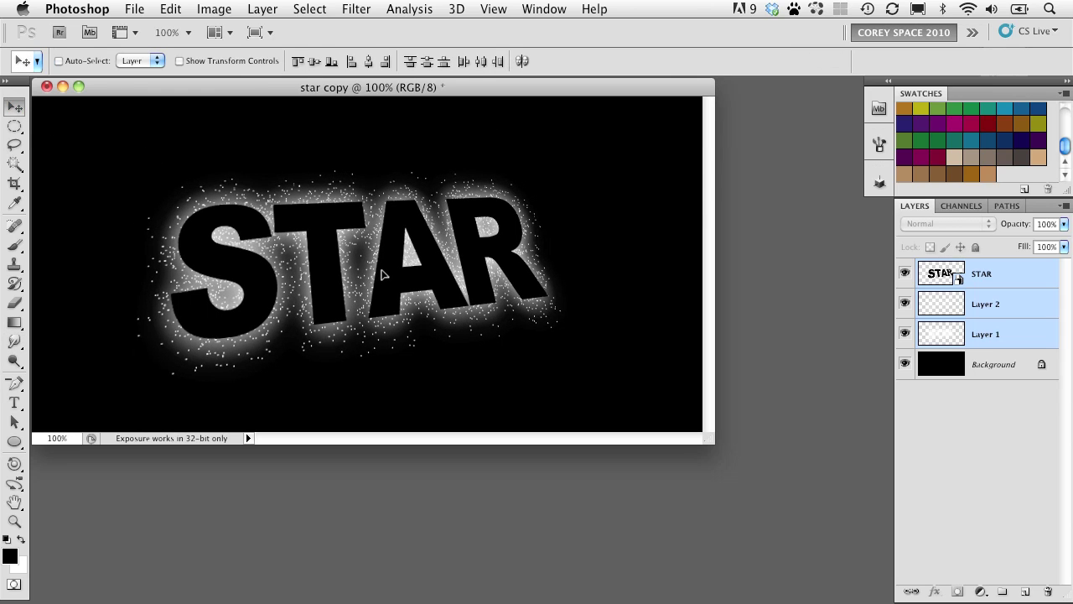
# Compare the look with and without the Layer 2 sparkles, then make STAR active
pyautogui.click(948, 312)
pyautogui.click(906, 307)
pyautogui.click(906, 307)
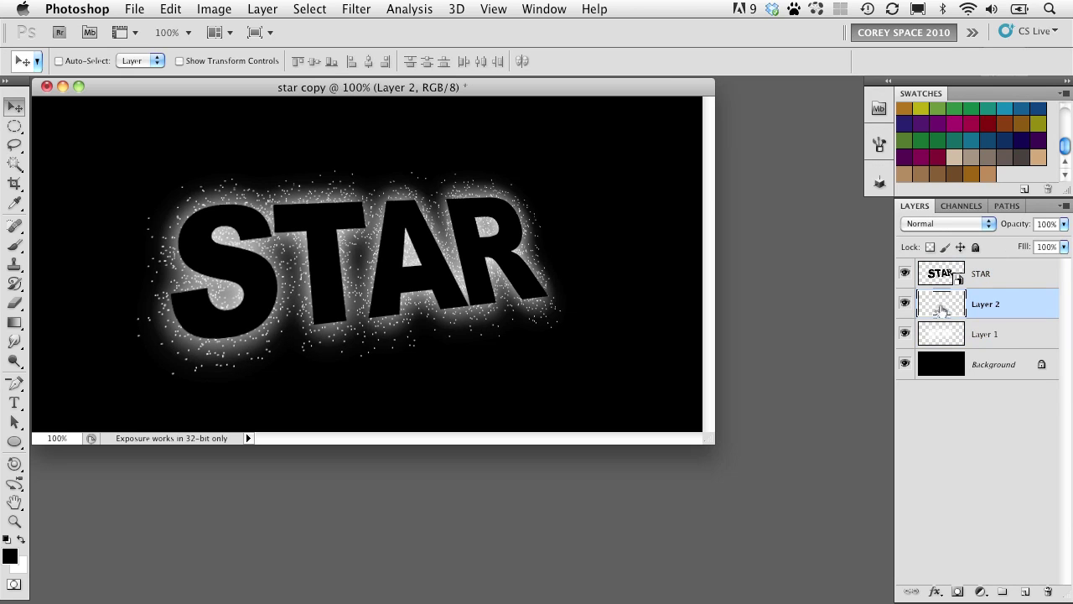
pyautogui.click(905, 305)
pyautogui.click(905, 305)
pyautogui.press('super+equal')
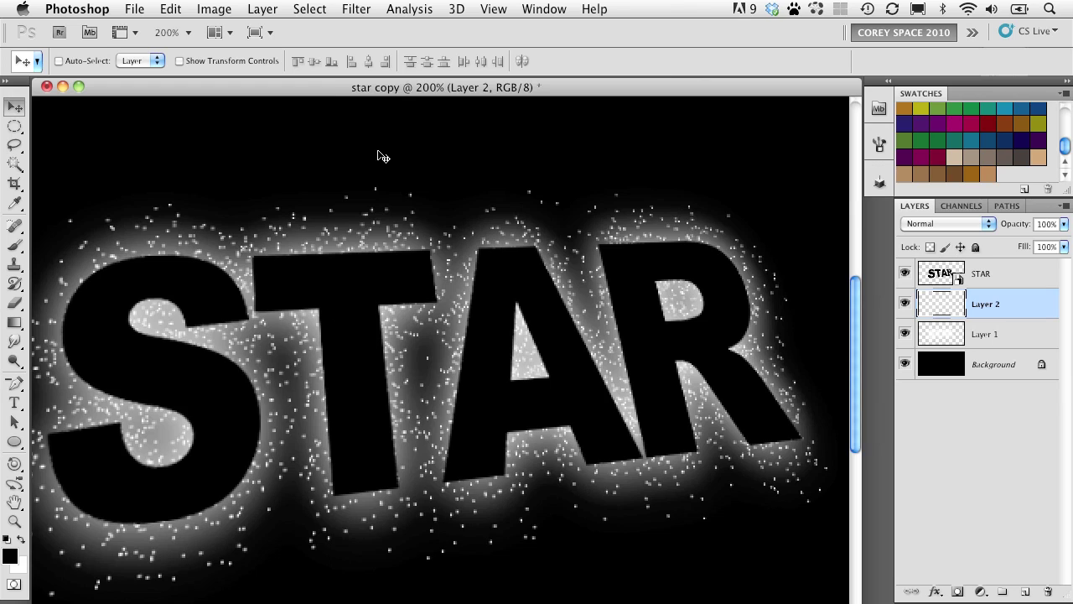
pyautogui.press('super+minus')
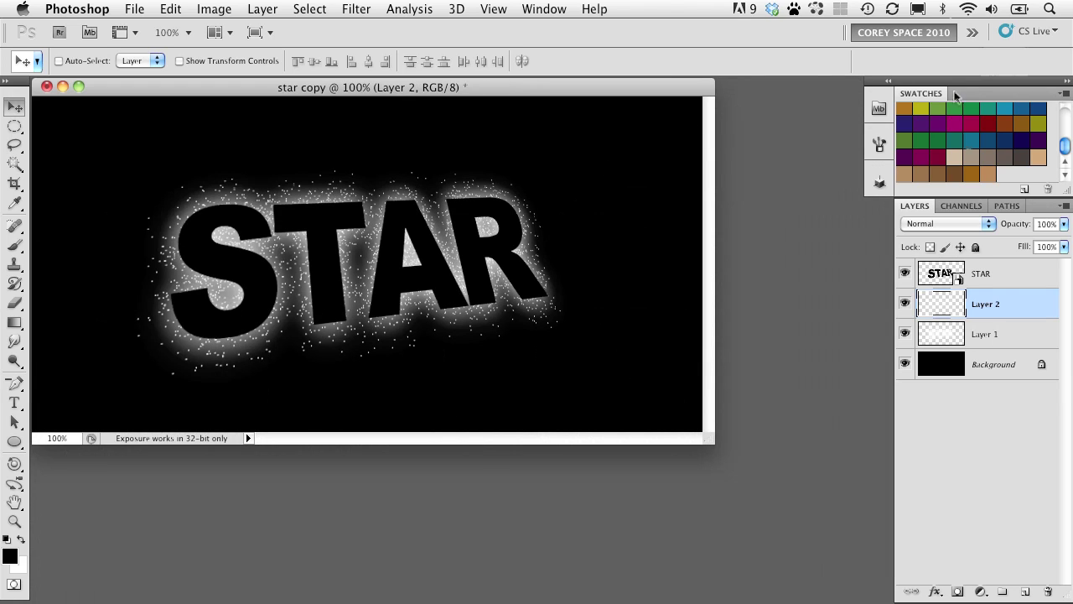
pyautogui.click(944, 273)
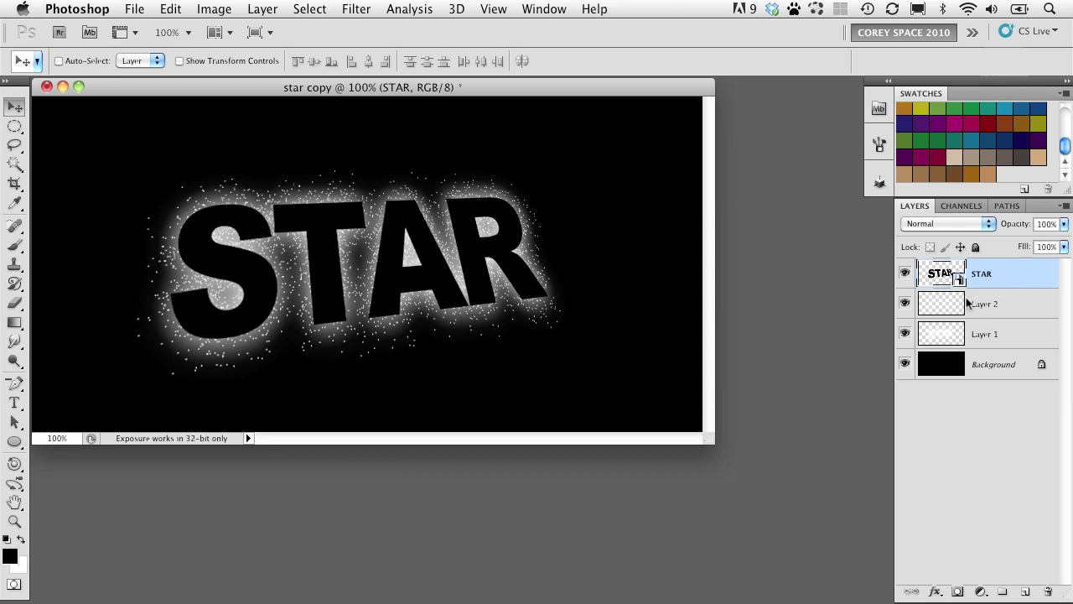
# Add a colorized Hue/Saturation adjustment layer at Hue 32, Saturation 63 to tint the sparkle glow orange
pyautogui.click(981, 591)
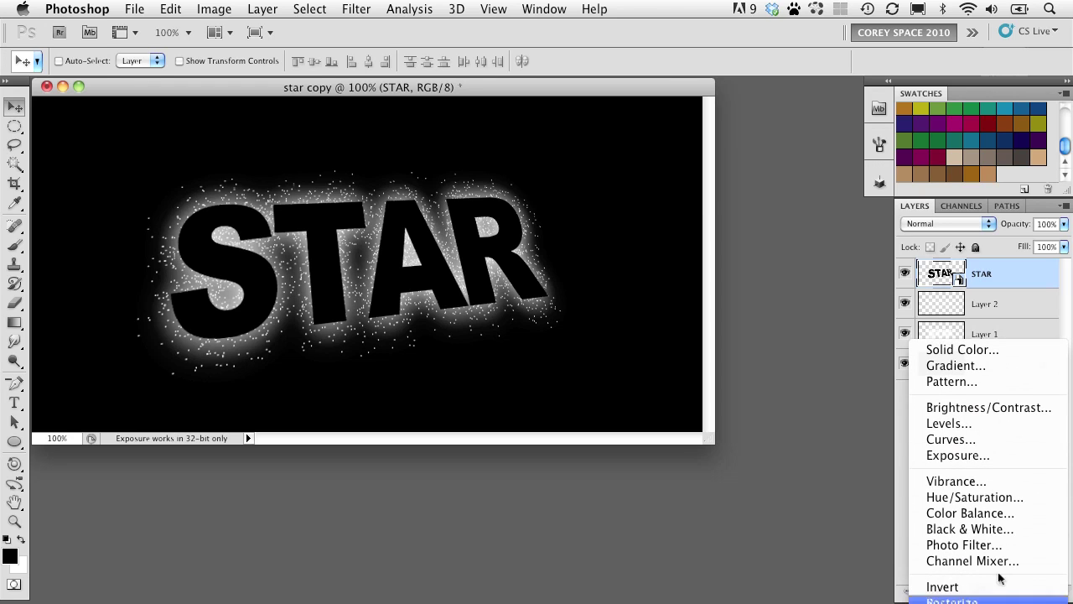
pyautogui.click(943, 280)
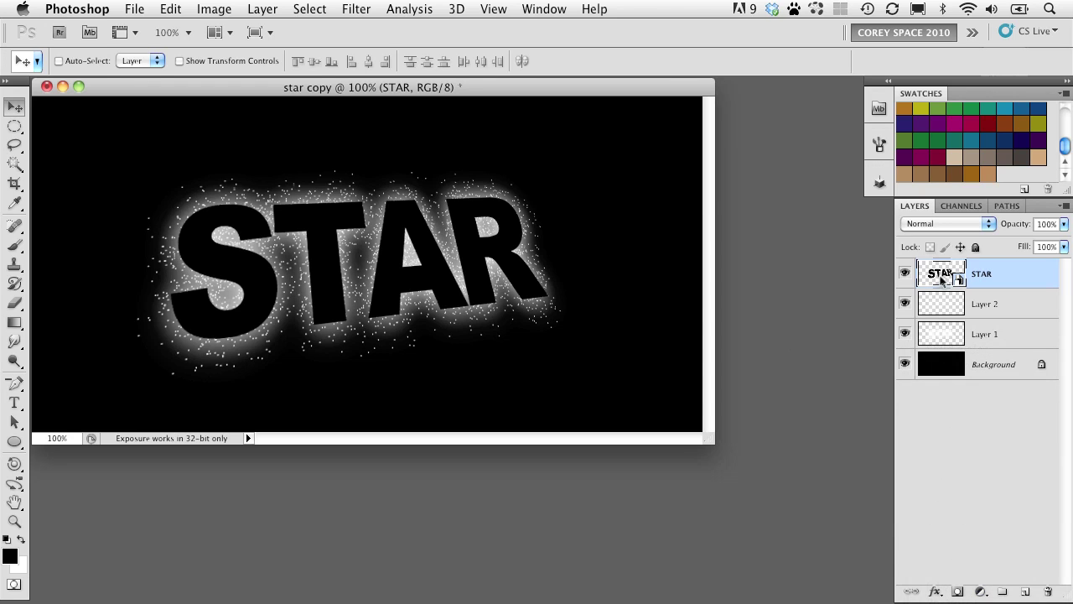
pyautogui.click(982, 592)
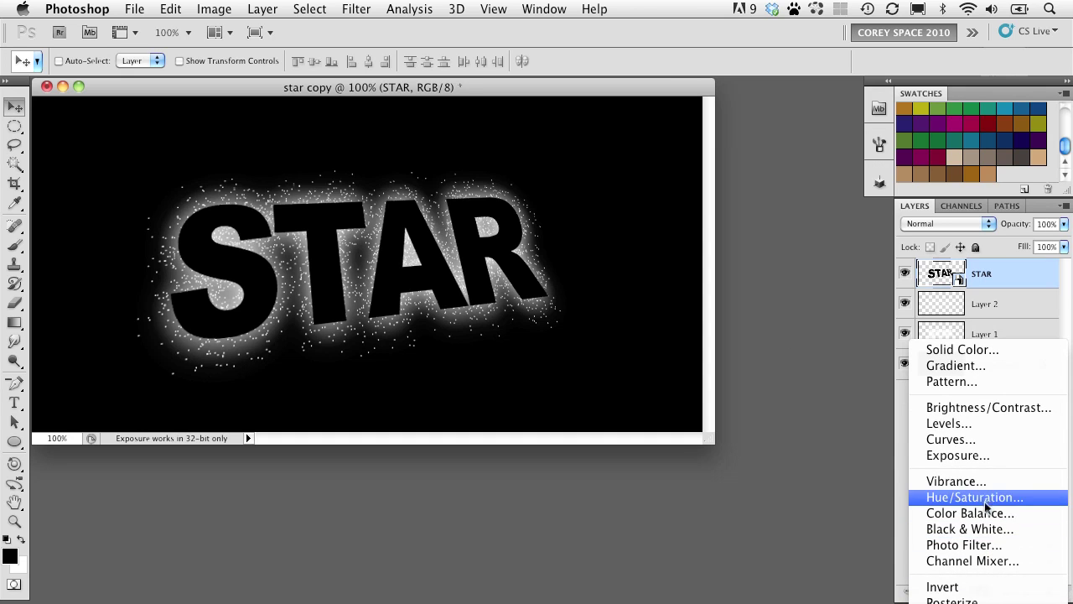
pyautogui.click(1007, 498)
pyautogui.moveTo(757, 311); pyautogui.dragTo(743, 199)
pyautogui.click(738, 421)
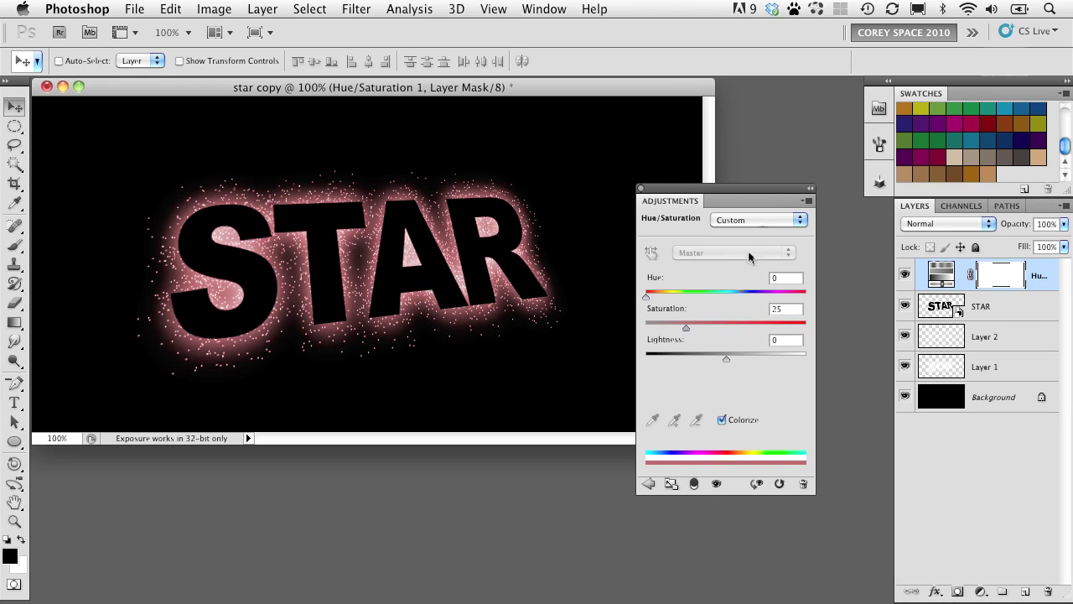
pyautogui.moveTo(687, 328); pyautogui.dragTo(752, 331)
pyautogui.moveTo(645, 296); pyautogui.dragTo(662, 300)
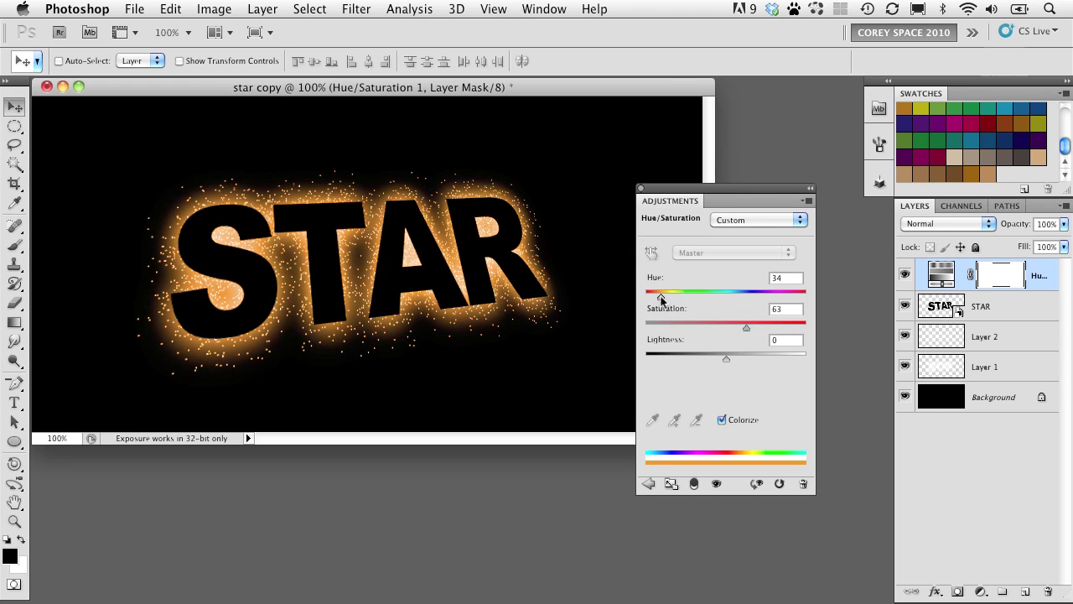
pyautogui.moveTo(673, 193); pyautogui.dragTo(731, 228)
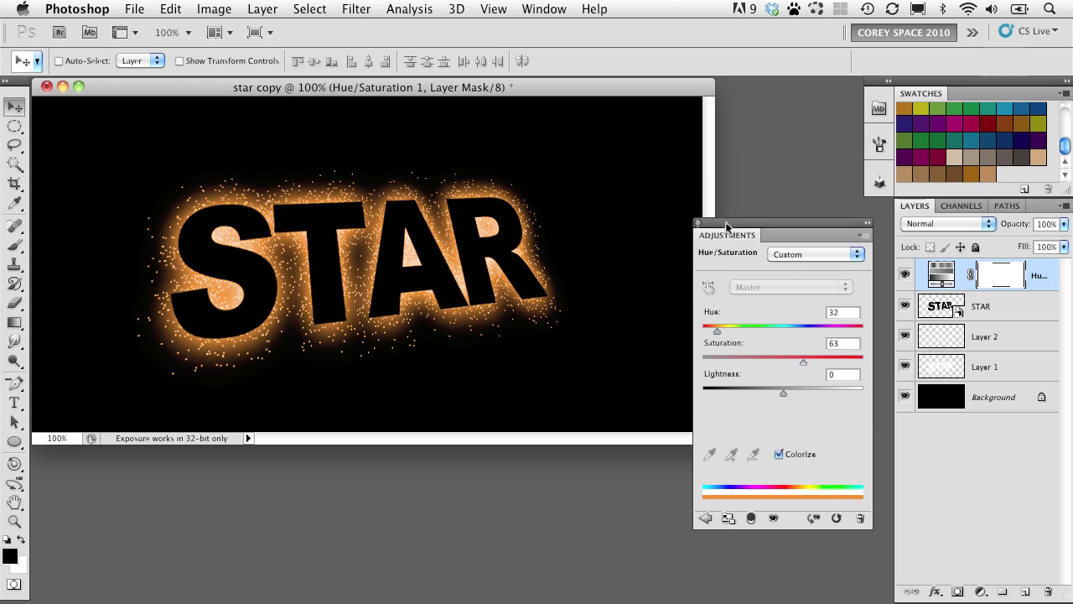
pyautogui.click(698, 224)
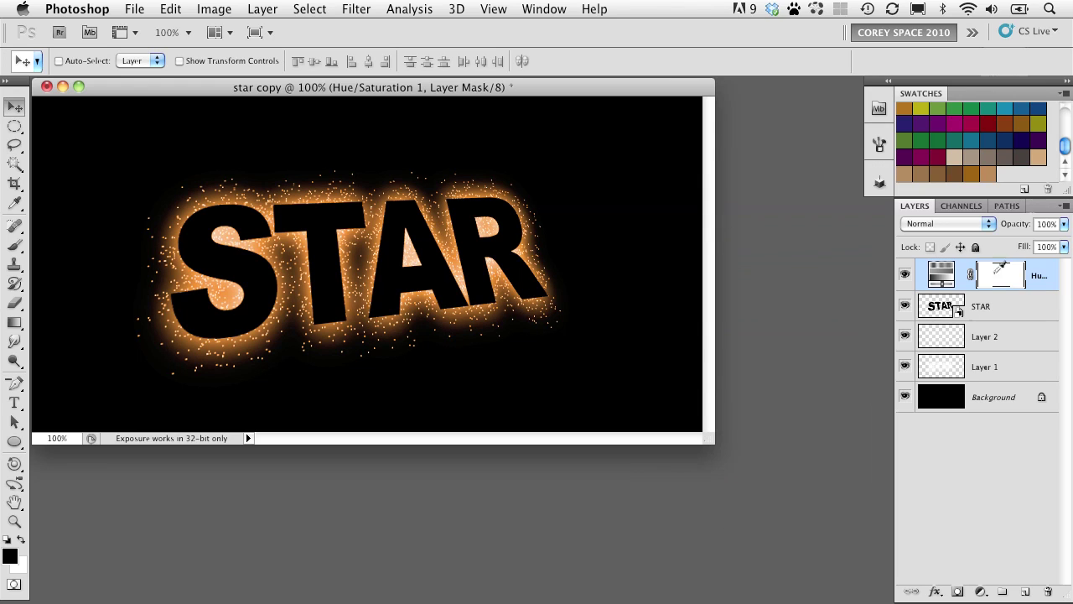
# On Layer 2 at 200% zoom, smudge the orange glow above A and R into outward streaks
pyautogui.click(946, 346)
pyautogui.click(906, 336)
pyautogui.click(906, 336)
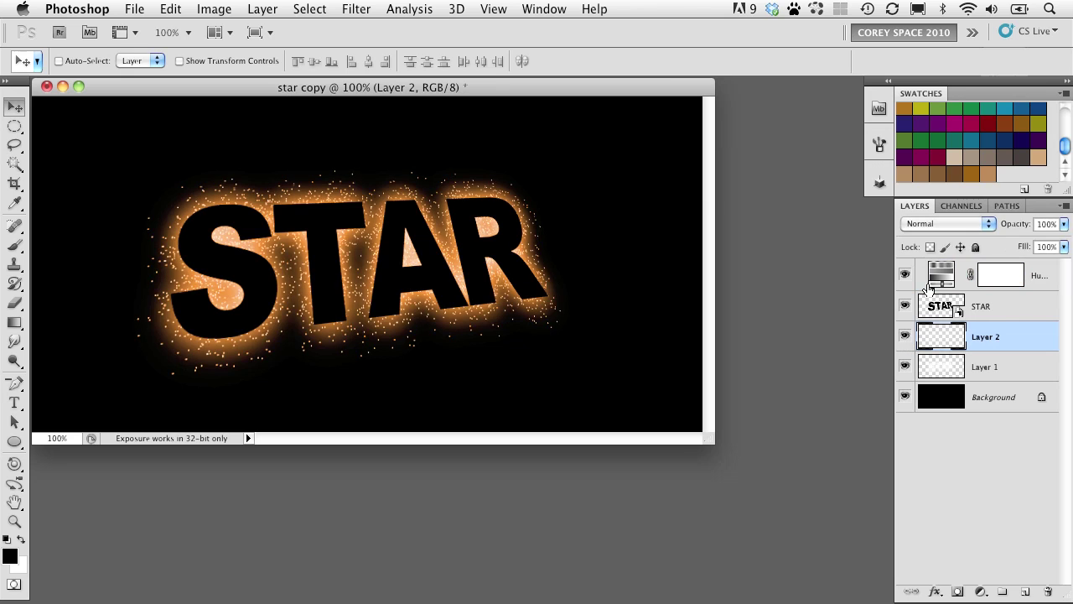
pyautogui.press('super+equal')
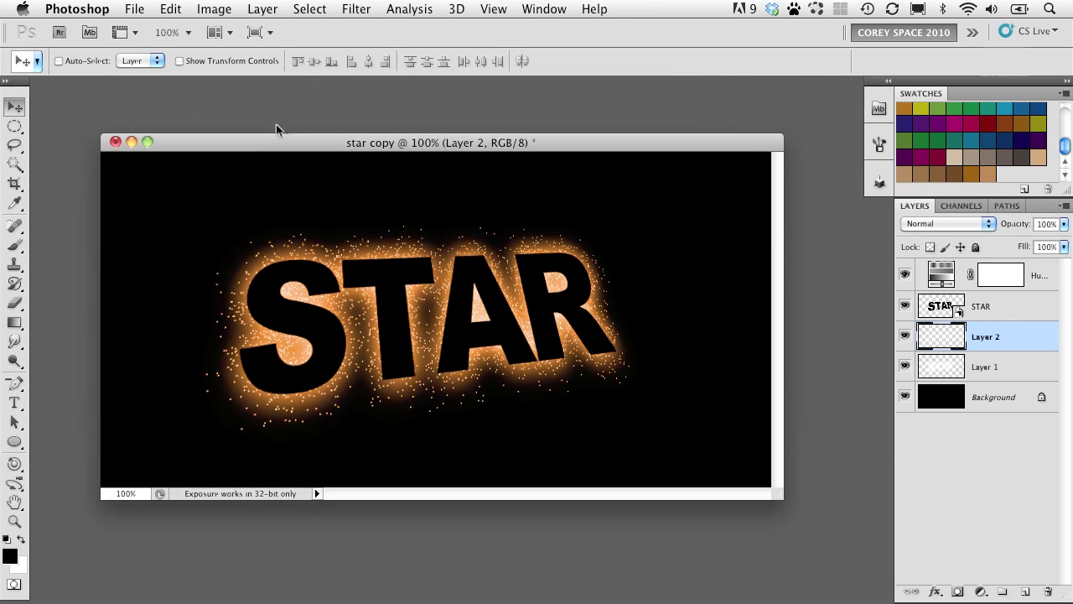
pyautogui.moveTo(15, 342)
pyautogui.mouseDown()
pyautogui.moveTo(67, 348)
pyautogui.moveTo(92, 373)
pyautogui.mouseUp()
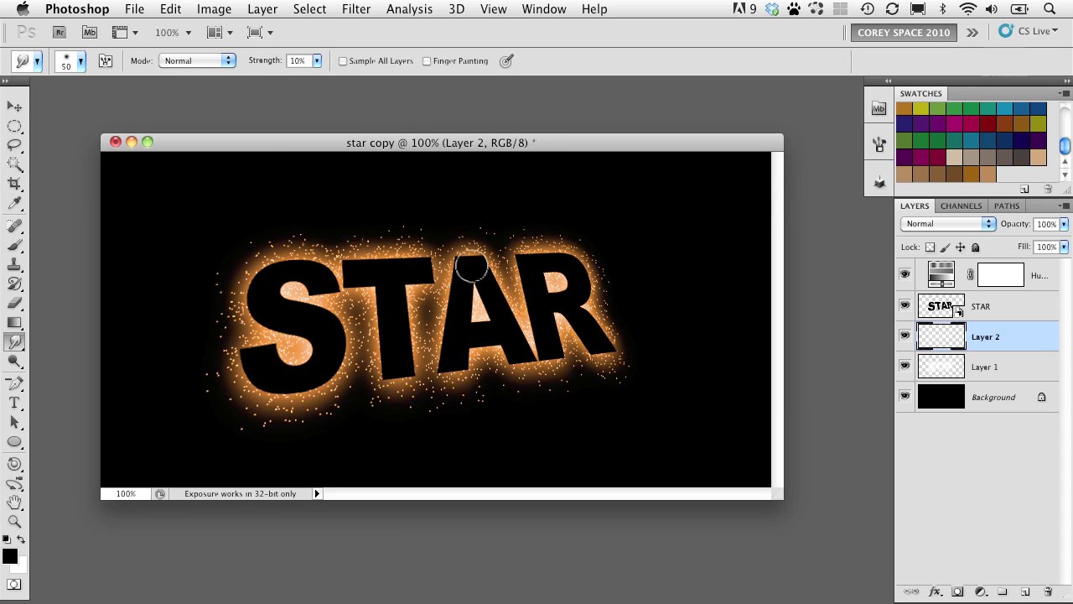
pyautogui.moveTo(411, 302)
pyautogui.mouseDown()
pyautogui.moveTo(510, 232)
pyautogui.moveTo(445, 270)
pyautogui.moveTo(531, 235)
pyautogui.moveTo(578, 232)
pyautogui.moveTo(616, 268)
pyautogui.moveTo(539, 292)
pyautogui.moveTo(593, 294)
pyautogui.moveTo(570, 303)
pyautogui.moveTo(618, 355)
pyautogui.moveTo(612, 366)
pyautogui.moveTo(513, 355)
pyautogui.moveTo(471, 325)
pyautogui.moveTo(468, 342)
pyautogui.moveTo(422, 324)
pyautogui.moveTo(408, 335)
pyautogui.moveTo(395, 385)
pyautogui.moveTo(371, 361)
pyautogui.moveTo(332, 371)
pyautogui.moveTo(322, 397)
pyautogui.moveTo(293, 392)
pyautogui.moveTo(307, 368)
pyautogui.moveTo(293, 365)
pyautogui.moveTo(301, 350)
pyautogui.moveTo(267, 305)
pyautogui.moveTo(296, 322)
pyautogui.moveTo(398, 304)
pyautogui.moveTo(381, 279)
pyautogui.moveTo(434, 286)
pyautogui.moveTo(359, 289)
pyautogui.moveTo(384, 321)
pyautogui.moveTo(385, 348)
pyautogui.moveTo(424, 345)
pyautogui.moveTo(371, 381)
pyautogui.moveTo(530, 295)
pyautogui.moveTo(516, 229)
pyautogui.moveTo(283, 283)
pyautogui.moveTo(276, 270)
pyautogui.moveTo(245, 301)
pyautogui.moveTo(257, 327)
pyautogui.moveTo(436, 366)
pyautogui.moveTo(503, 318)
pyautogui.moveTo(467, 291)
pyautogui.moveTo(470, 303)
pyautogui.moveTo(538, 323)
pyautogui.moveTo(460, 312)
pyautogui.moveTo(427, 339)
pyautogui.moveTo(385, 334)
pyautogui.mouseUp()
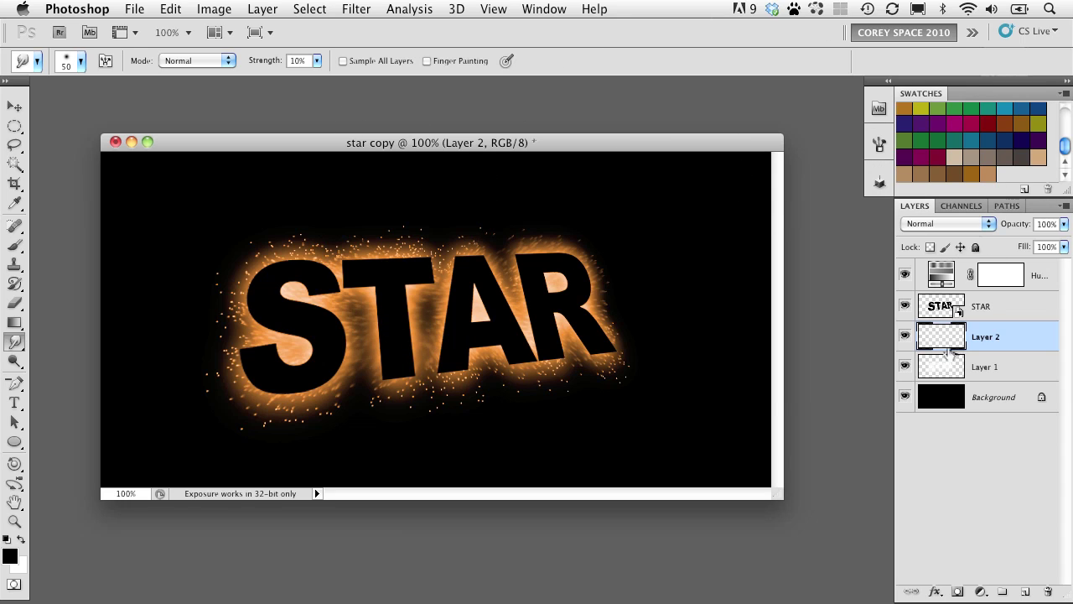
# Add Layer 3 above STAR and set up a radial foreground-to-transparent gradient
pyautogui.click(1025, 591)
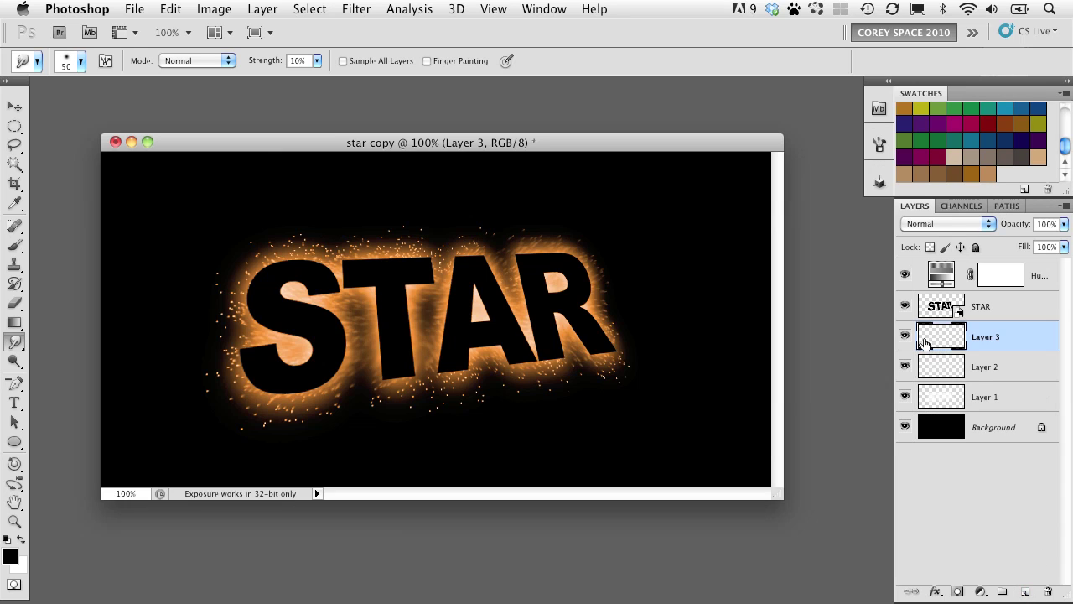
pyautogui.moveTo(933, 337); pyautogui.dragTo(939, 293)
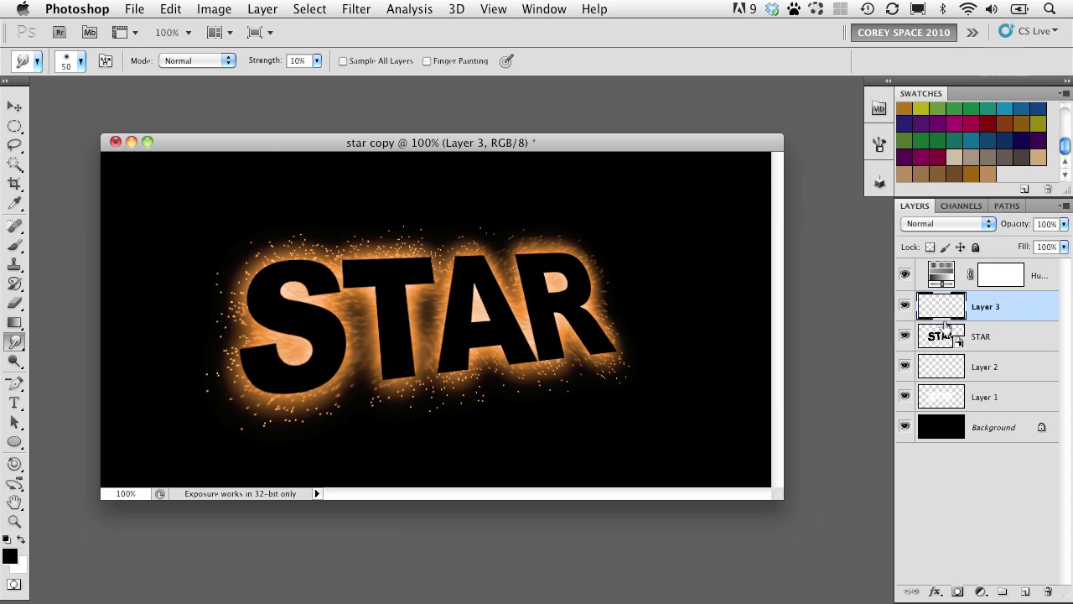
pyautogui.moveTo(14, 322); pyautogui.dragTo(101, 319)
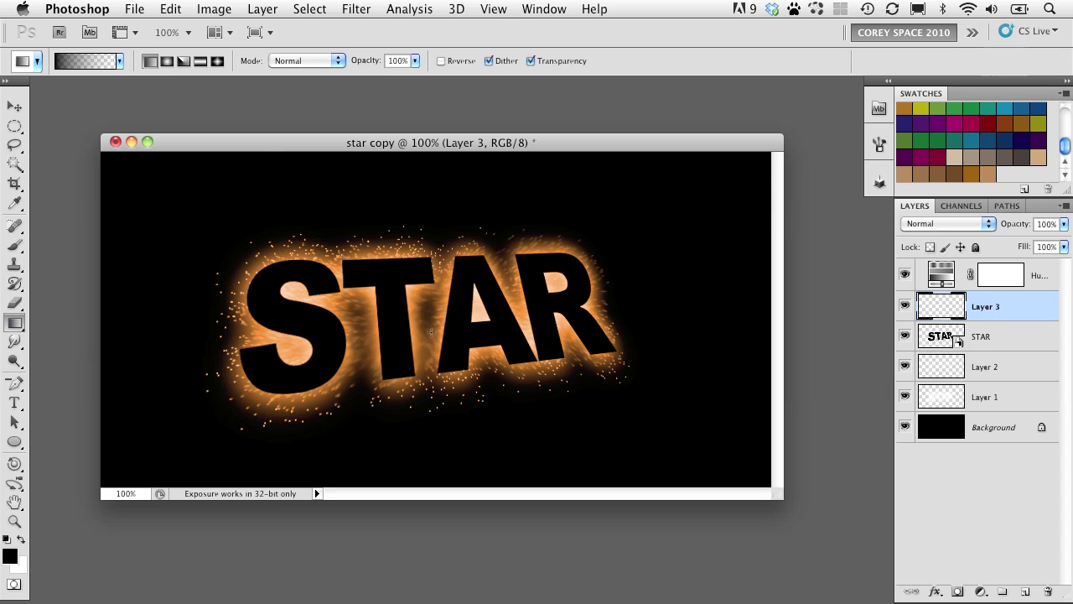
pyautogui.click(167, 63)
pyautogui.click(120, 61)
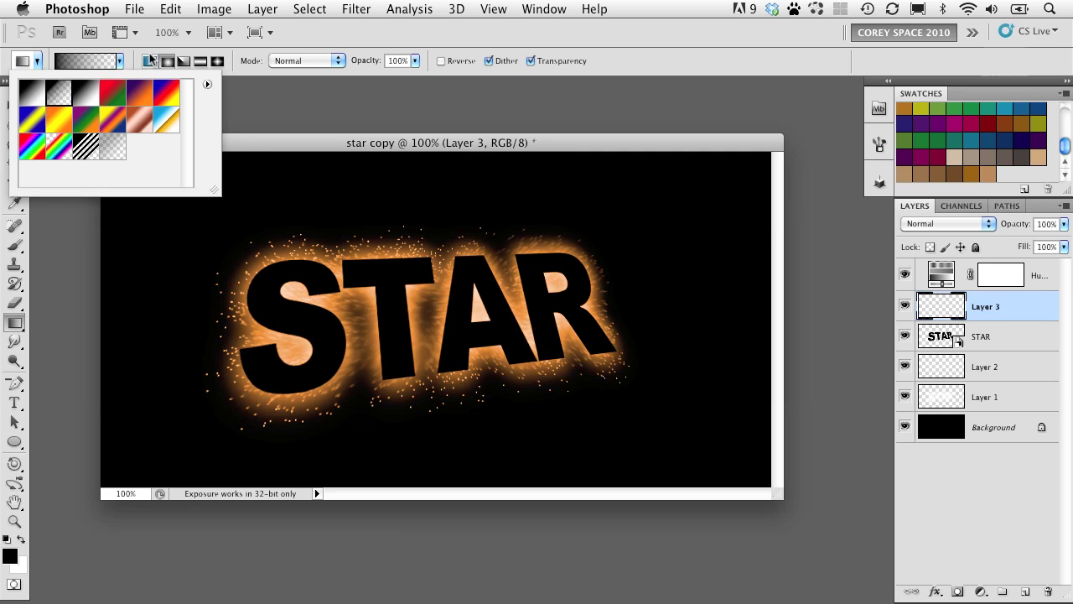
pyautogui.click(143, 54)
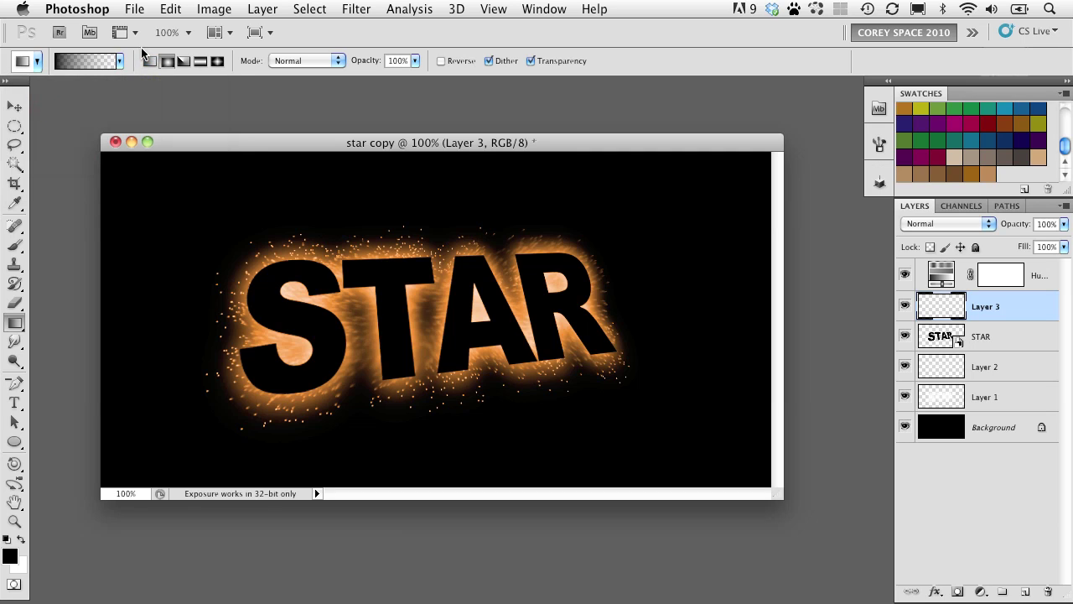
pyautogui.click(67, 66)
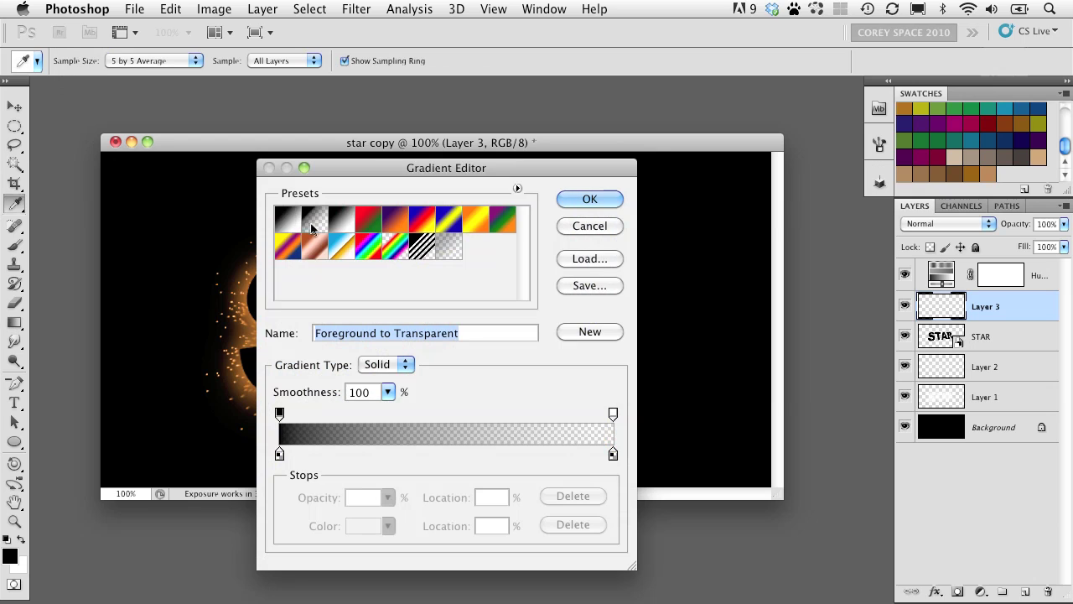
pyautogui.click(558, 198)
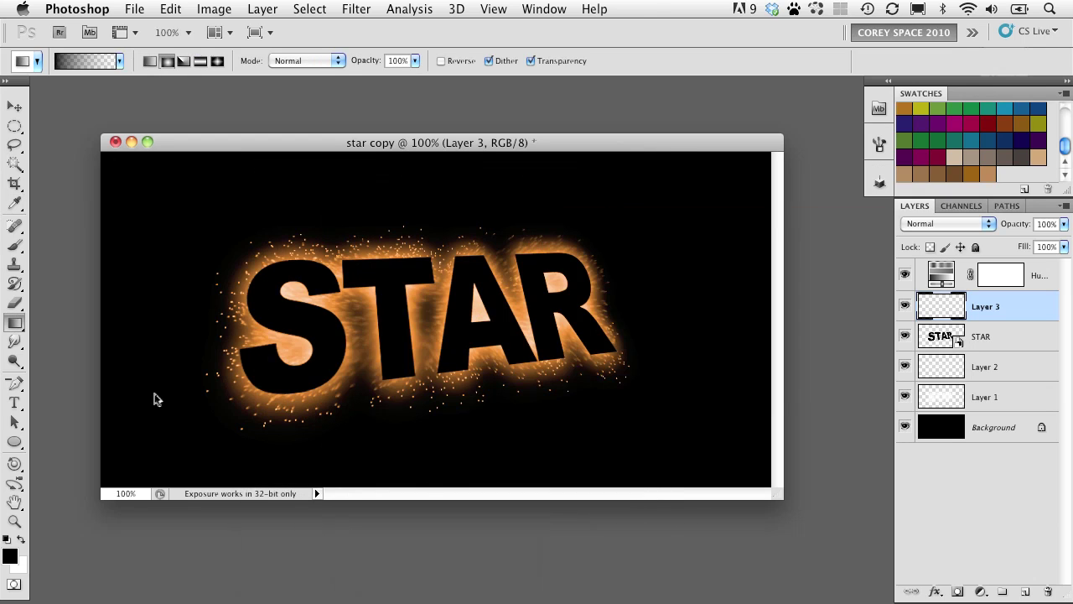
# Draw a bright white radial glow centred on T and A, then select the STAR layer
pyautogui.click(21, 540)
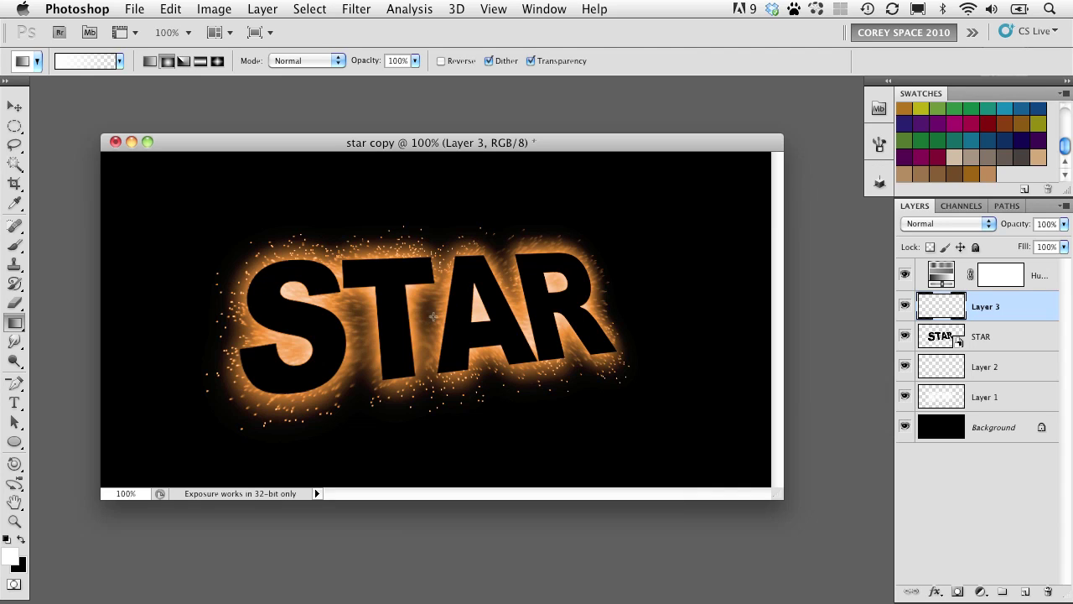
pyautogui.moveTo(471, 383); pyautogui.dragTo(479, 391)
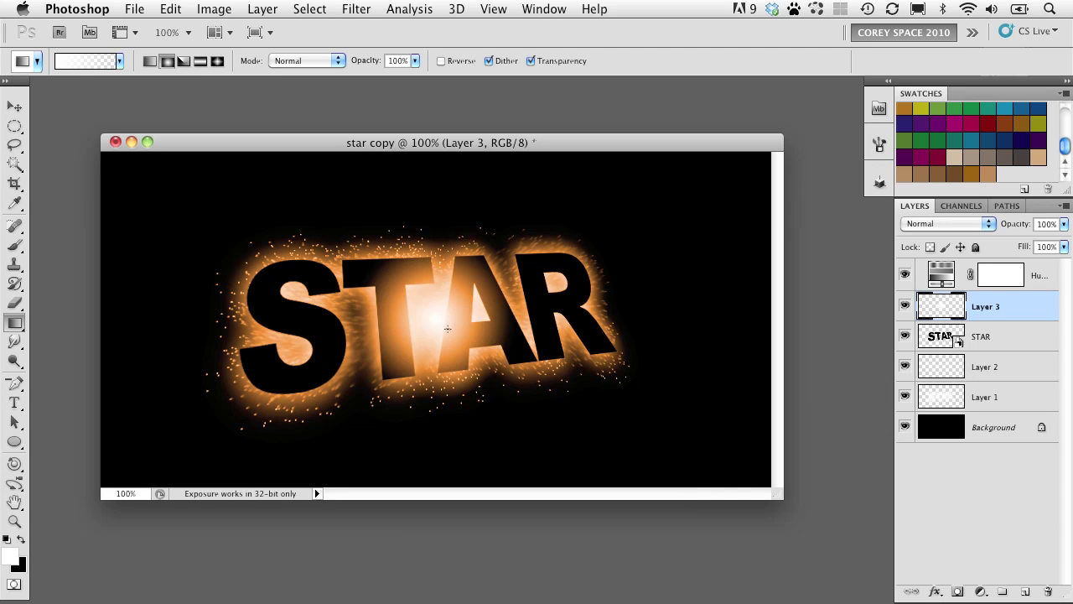
pyautogui.moveTo(433, 322); pyautogui.dragTo(488, 359)
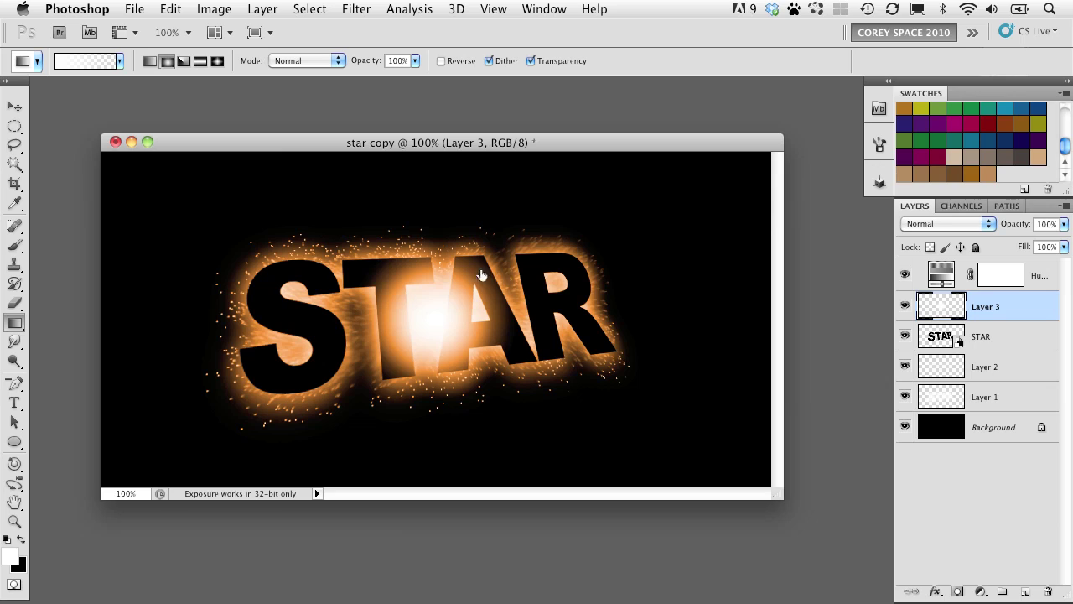
pyautogui.click(962, 346)
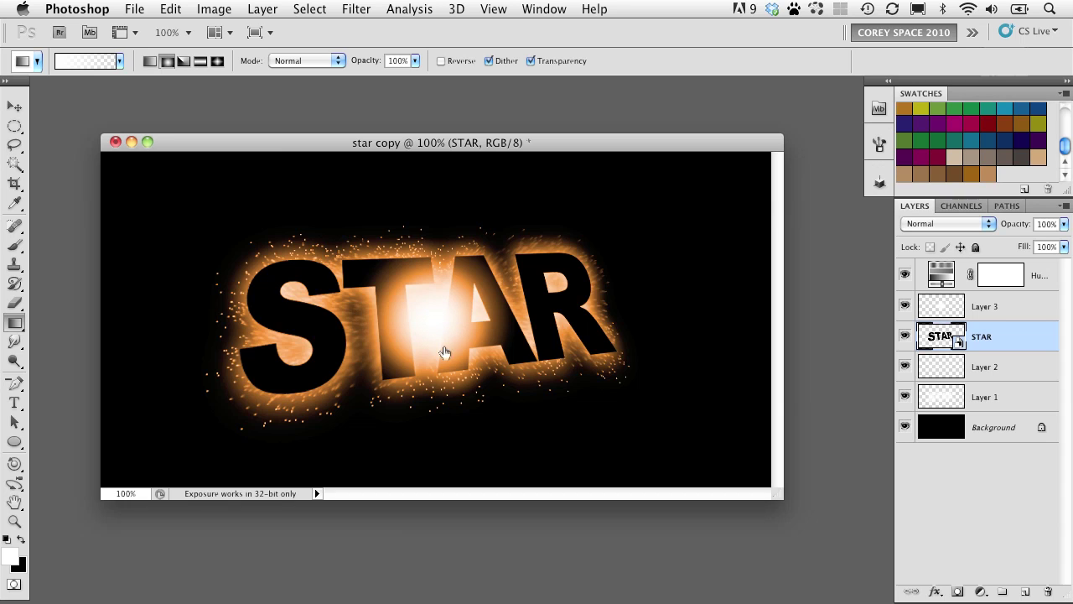
# Blur the STAR text layer with a Gaussian Blur smart filter of radius 1 pixel
pyautogui.click(906, 336)
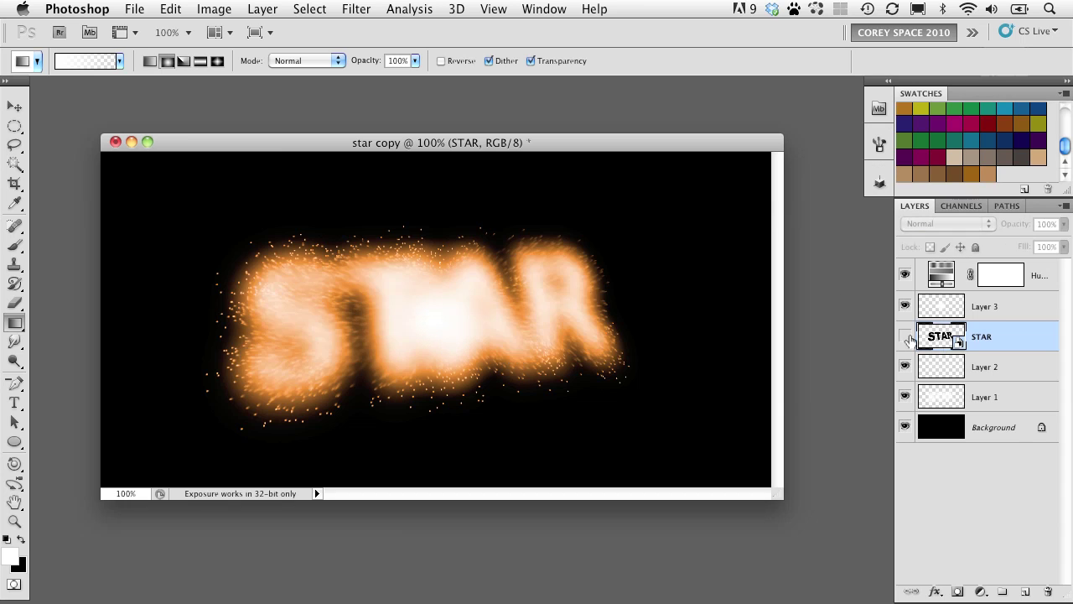
pyautogui.click(905, 336)
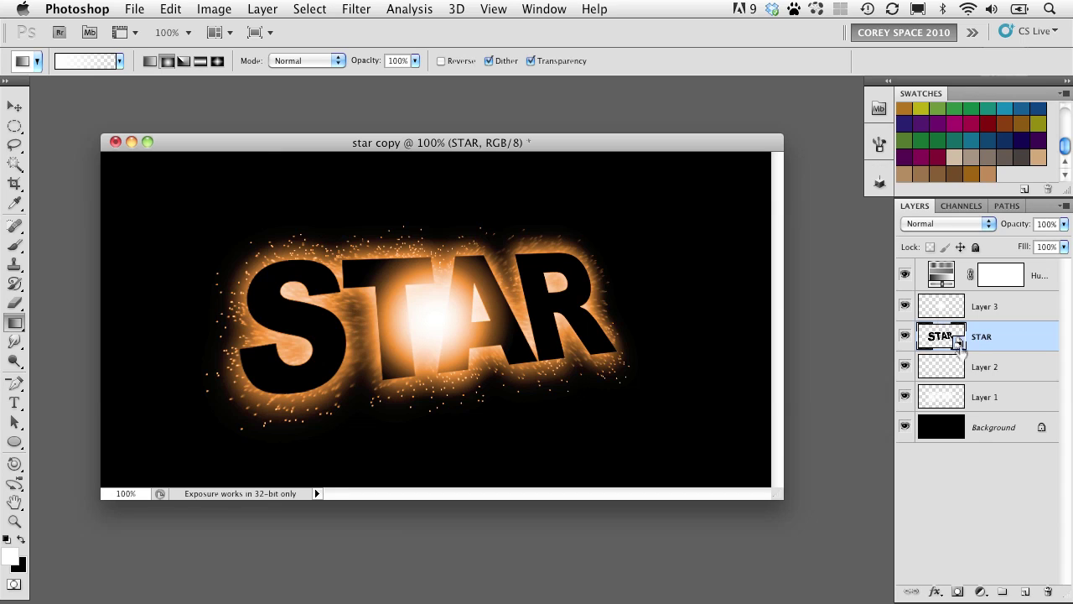
pyautogui.click(366, 10)
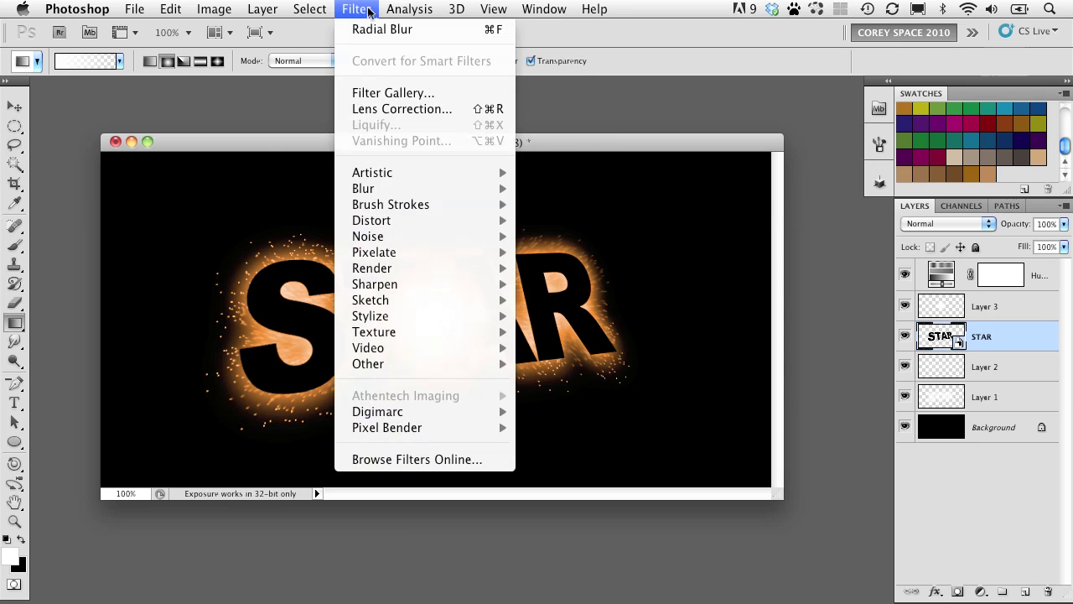
pyautogui.moveTo(412, 192)
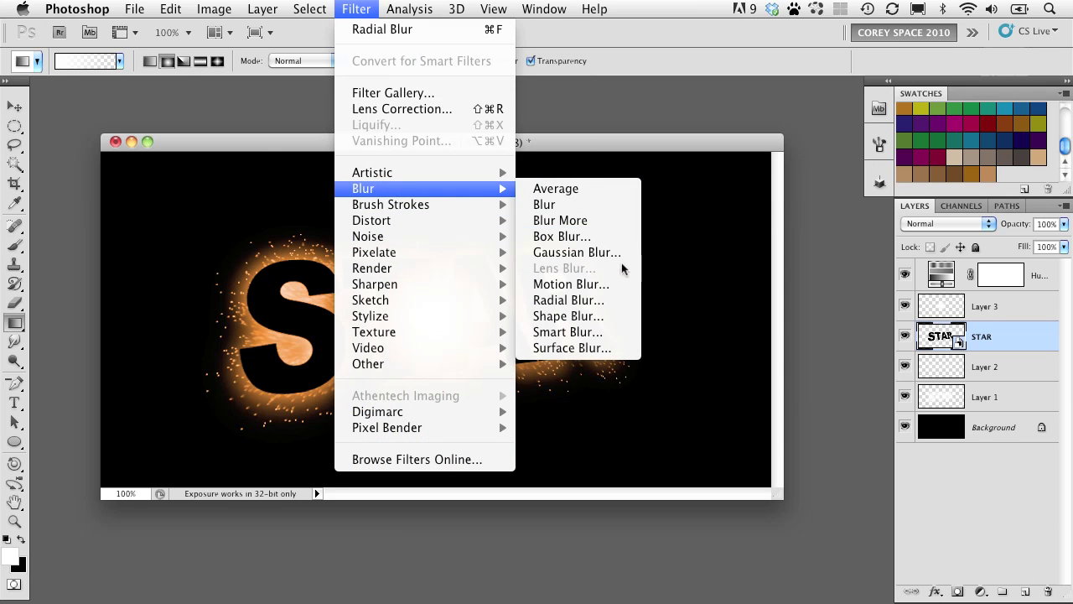
pyautogui.click(571, 253)
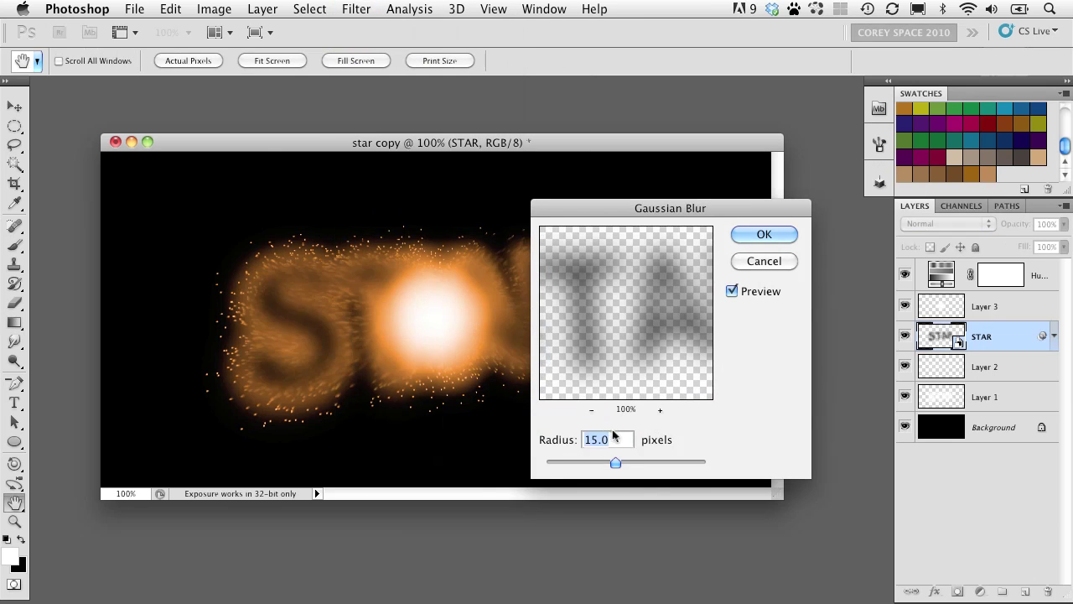
pyautogui.write('2')
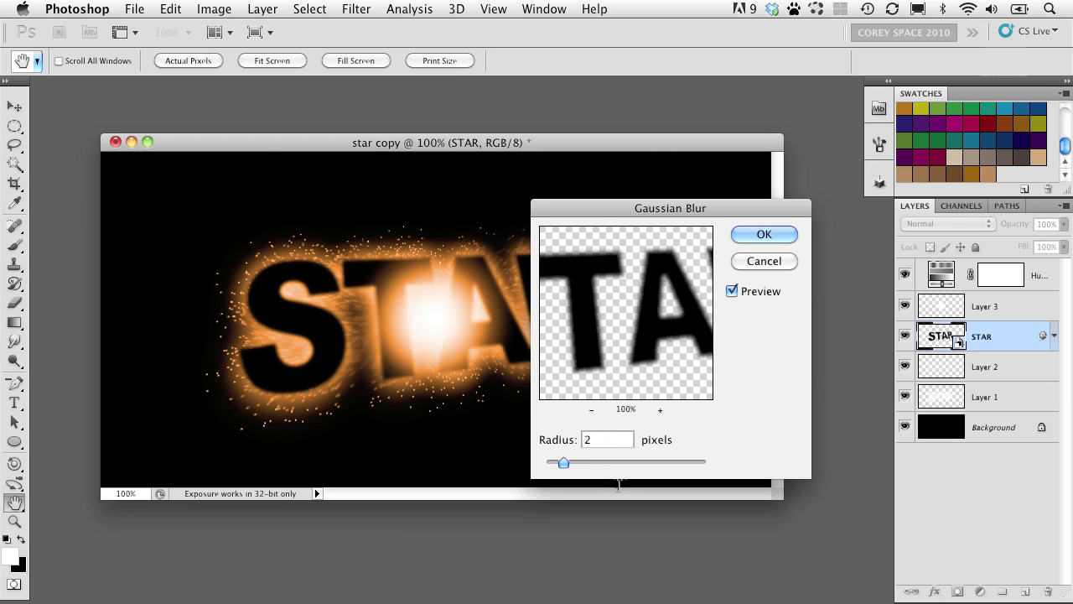
pyautogui.press('BackSpace')
pyautogui.write('1')
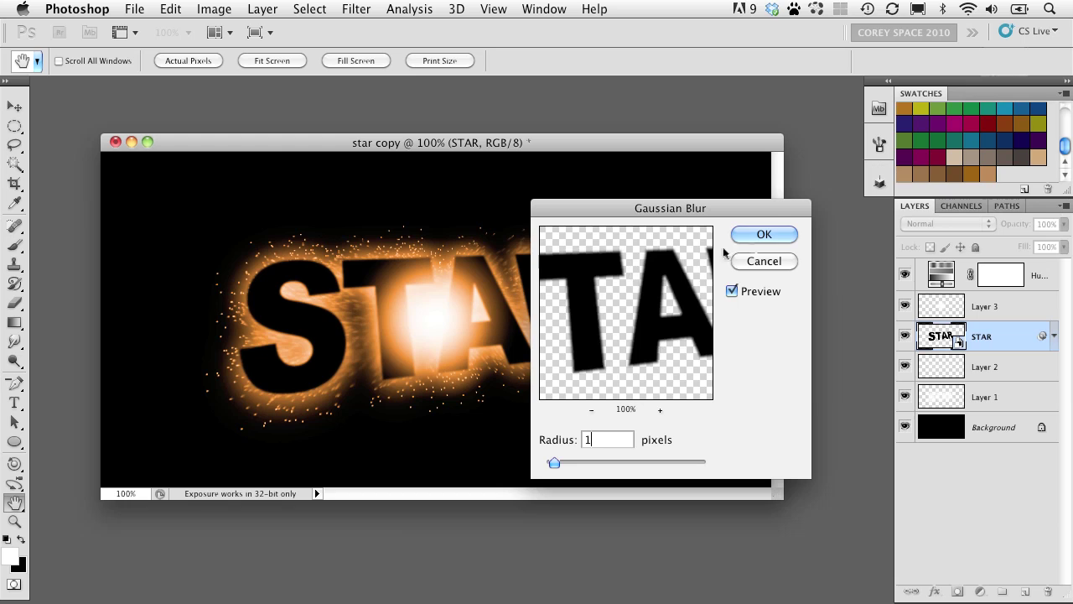
pyautogui.click(765, 235)
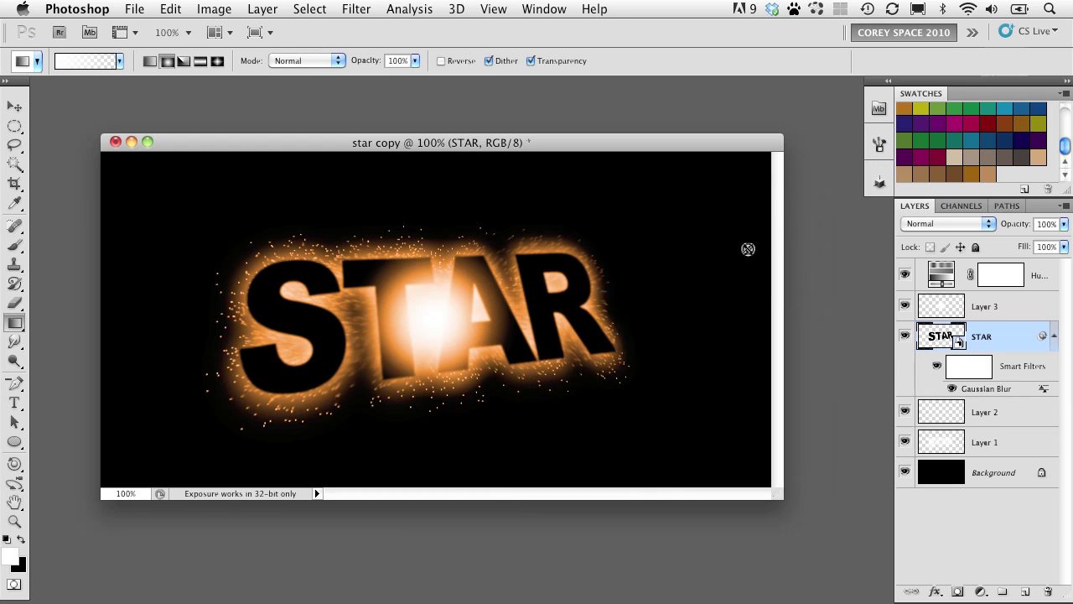
# Invert STAR's smart filter mask to black and paint white over T and A to reveal the blur
pyautogui.click(969, 371)
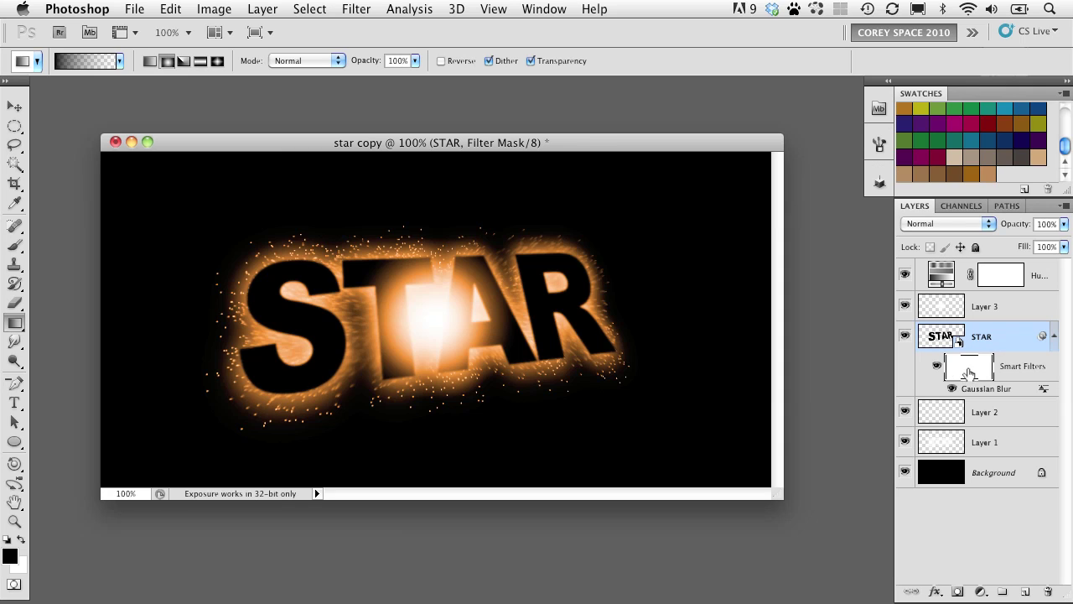
pyautogui.press('super+i')
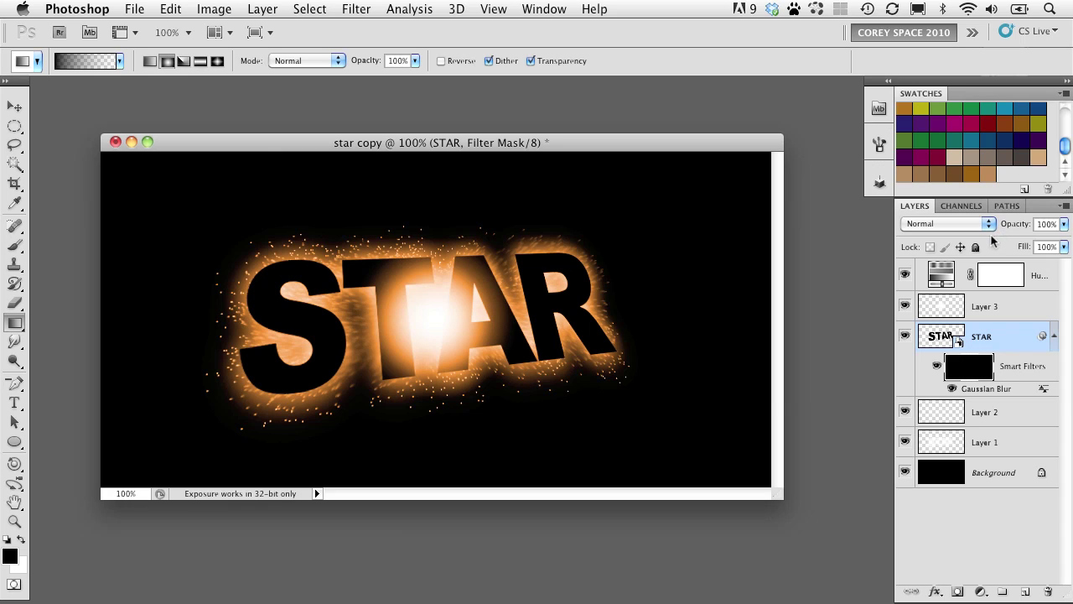
pyautogui.moveTo(15, 245); pyautogui.dragTo(79, 251)
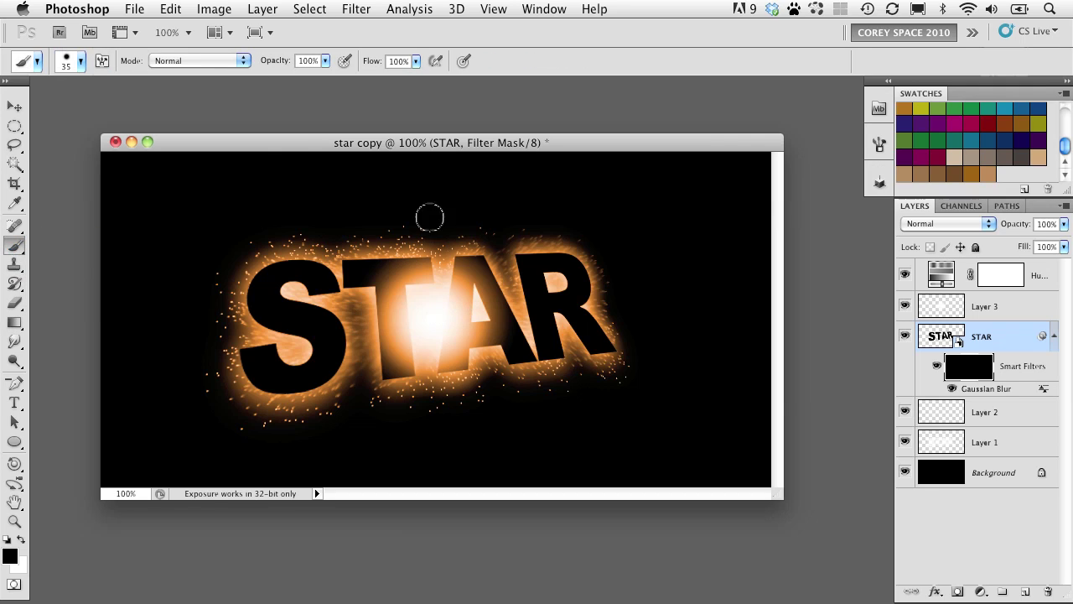
pyautogui.click(19, 540)
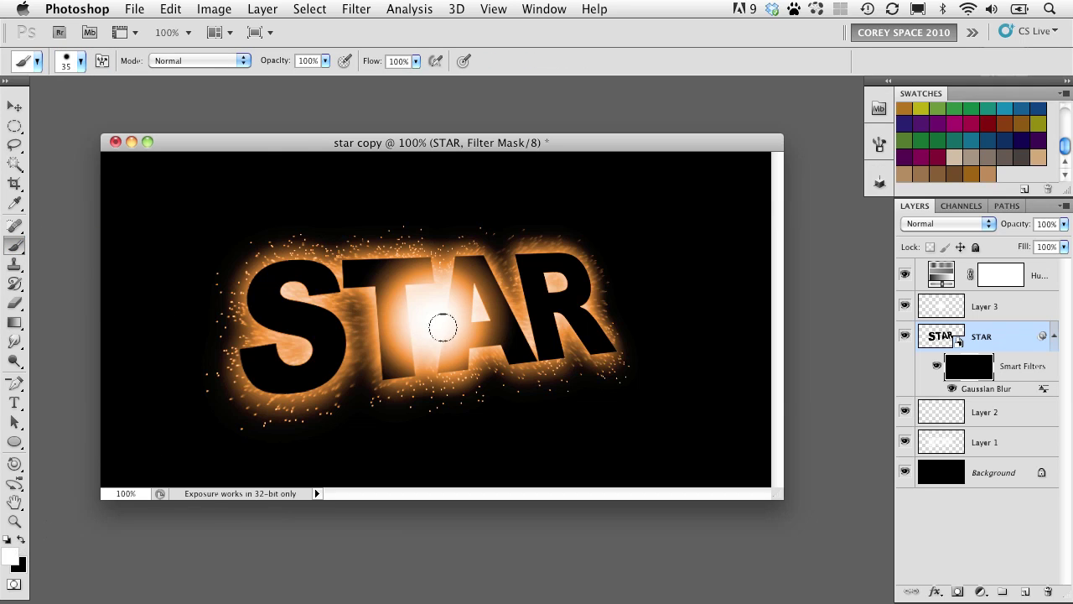
pyautogui.moveTo(412, 310)
pyautogui.mouseDown()
pyautogui.moveTo(451, 263)
pyautogui.moveTo(461, 321)
pyautogui.moveTo(478, 321)
pyautogui.moveTo(480, 296)
pyautogui.moveTo(461, 364)
pyautogui.moveTo(403, 381)
pyautogui.mouseUp()
pyautogui.moveTo(364, 270)
pyautogui.mouseDown()
pyautogui.moveTo(398, 248)
pyautogui.moveTo(501, 245)
pyautogui.moveTo(452, 267)
pyautogui.moveTo(484, 310)
pyautogui.mouseUp()
pyautogui.moveTo(331, 387); pyautogui.dragTo(357, 342)
pyautogui.moveTo(326, 149); pyautogui.dragTo(317, 150)
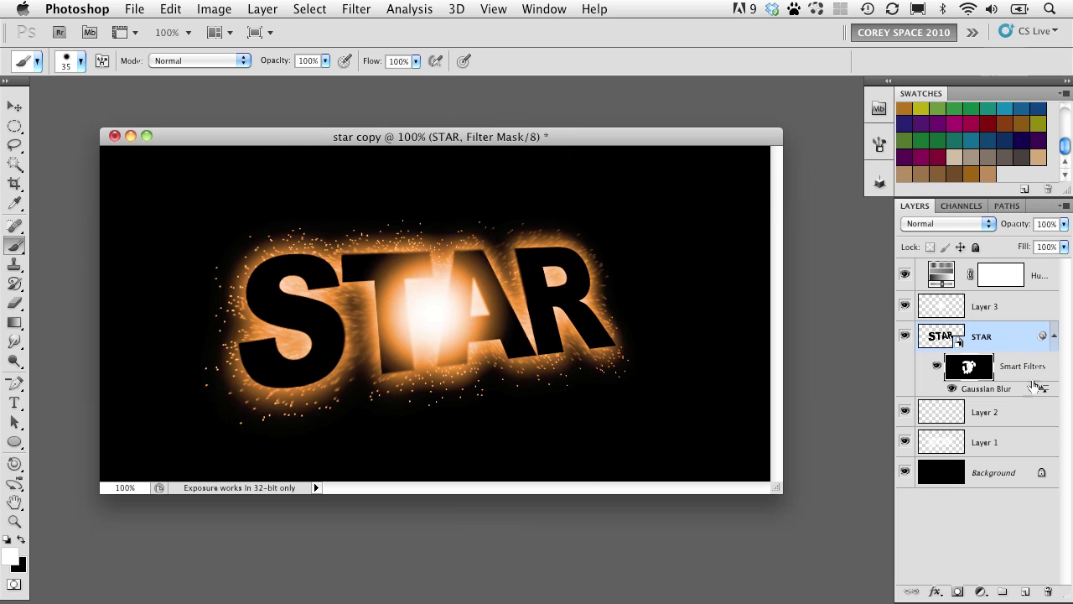
# Select Layer 2 and put its orange glow into a Warp transform
pyautogui.click(960, 419)
pyautogui.click(905, 415)
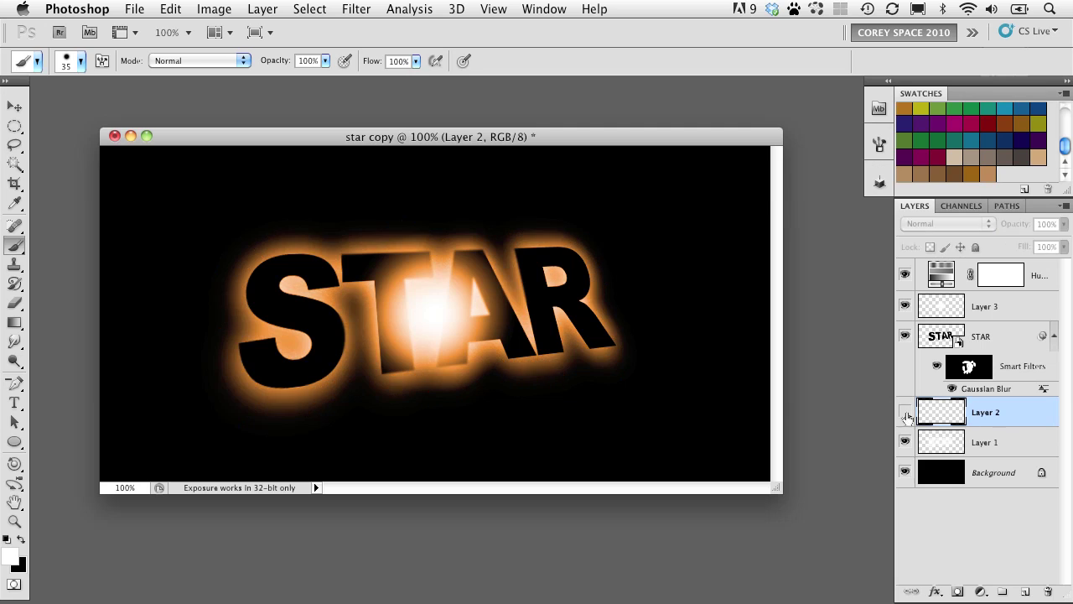
pyautogui.click(906, 415)
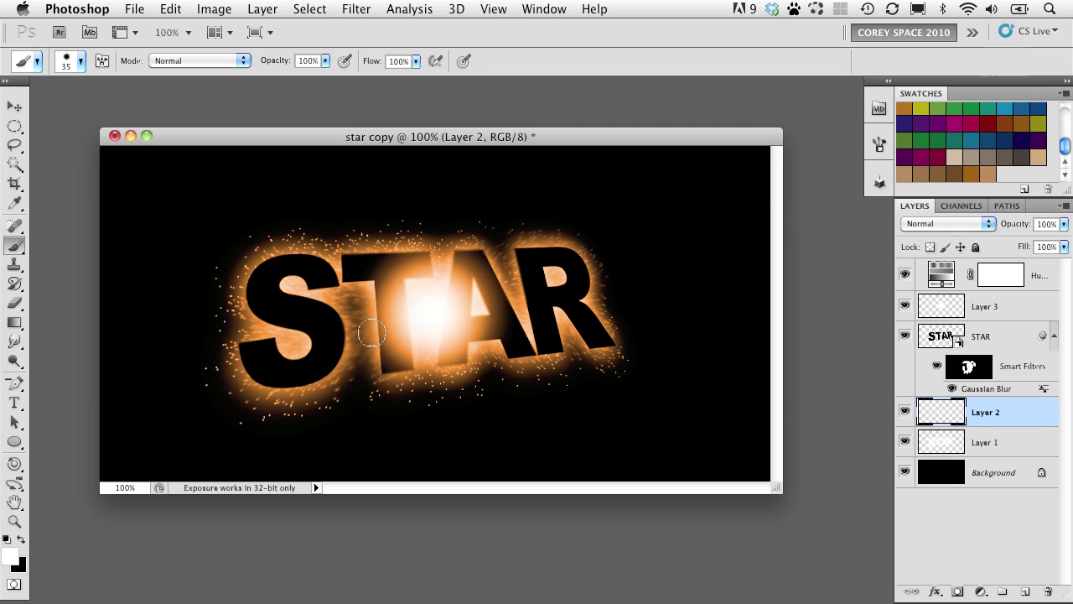
pyautogui.press('super+t')
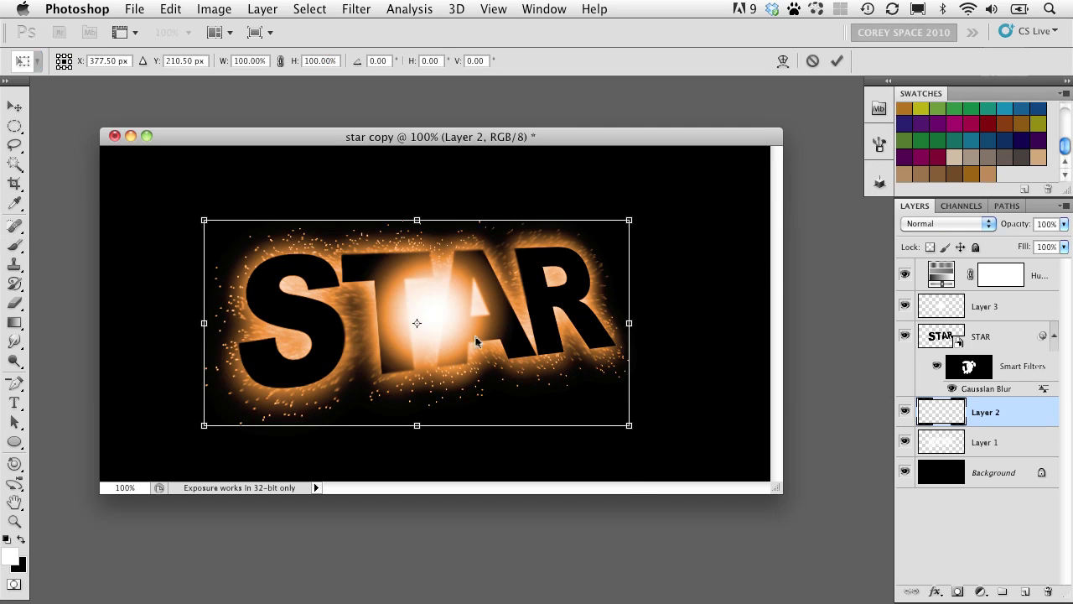
pyautogui.rightClick(474, 335)
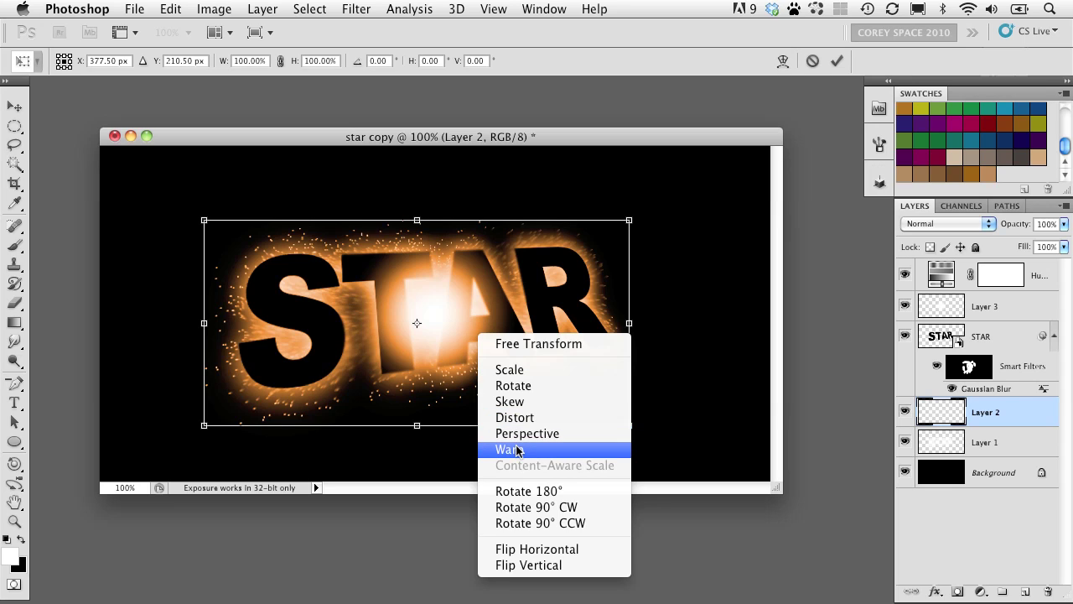
pyautogui.click(367, 311)
pyautogui.rightClick(496, 342)
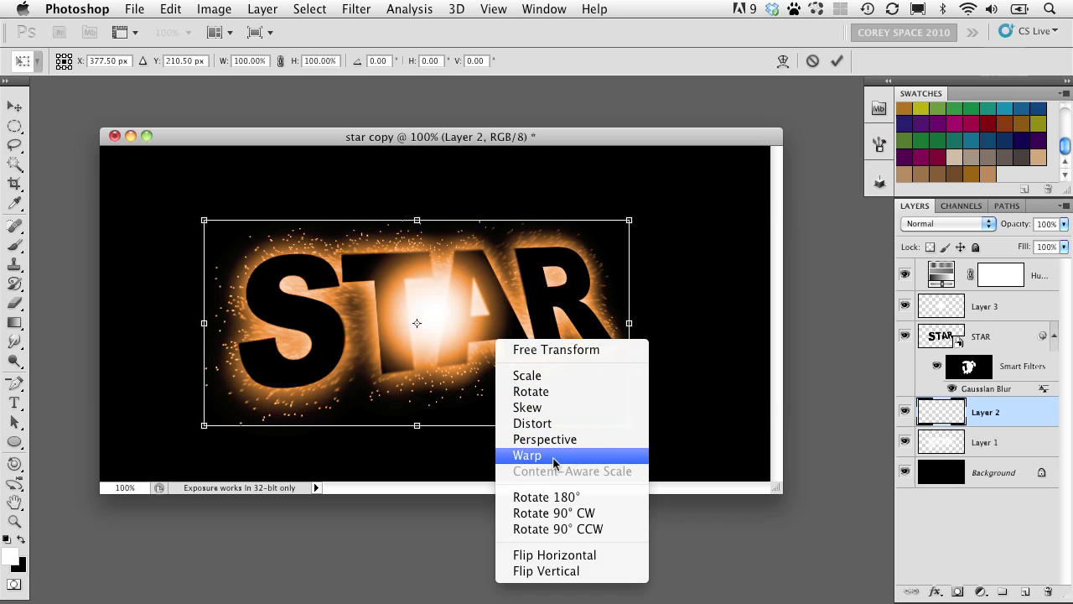
pyautogui.click(553, 459)
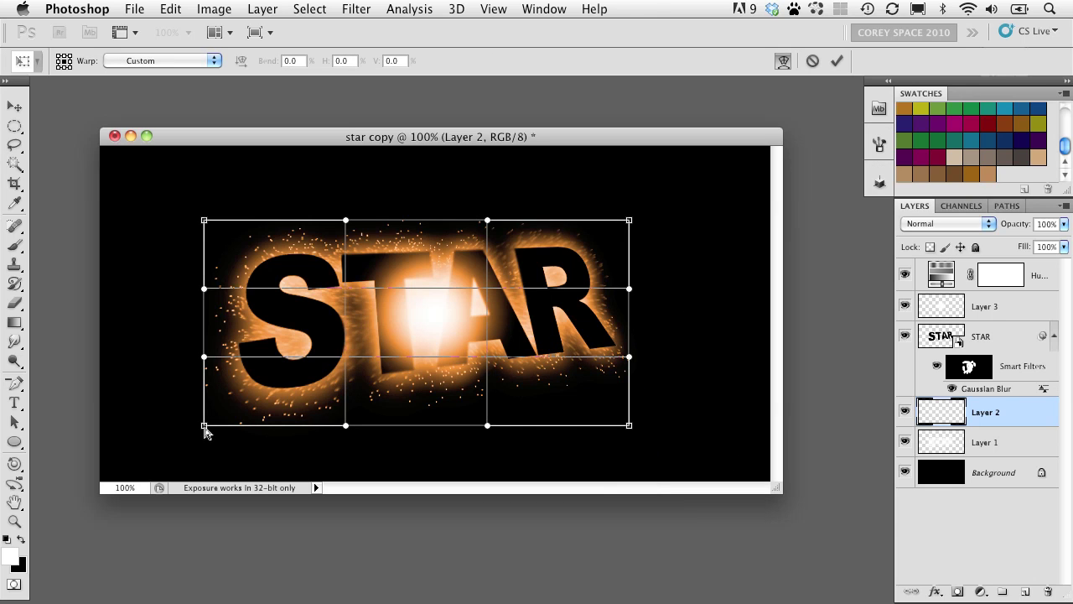
# Pull all four warp corners outward, lift the bottom edge, and commit the warp
pyautogui.moveTo(205, 430); pyautogui.dragTo(126, 502)
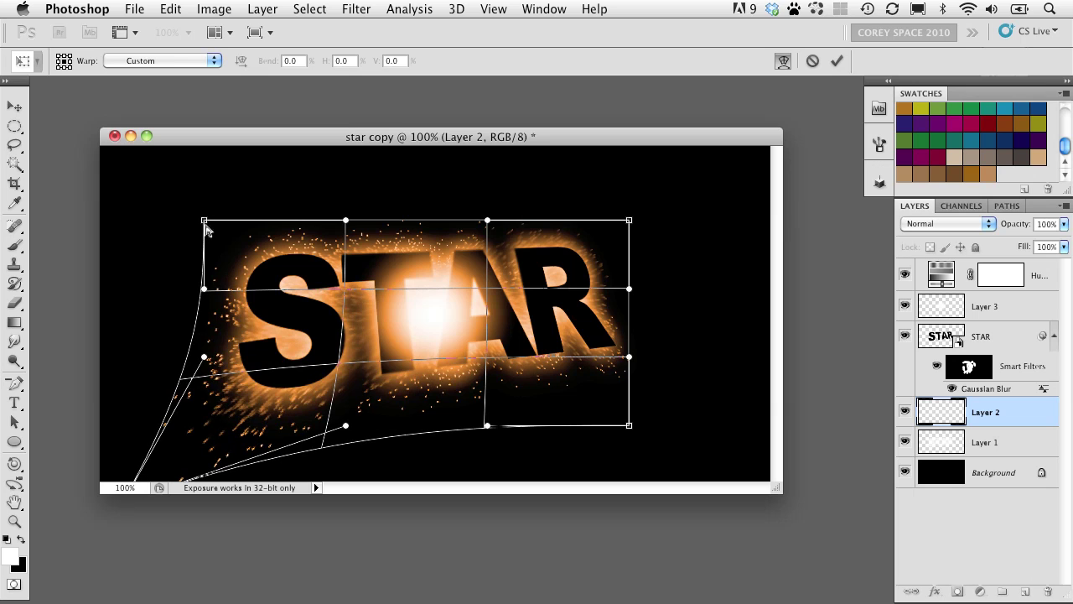
pyautogui.moveTo(206, 226); pyautogui.dragTo(91, 167)
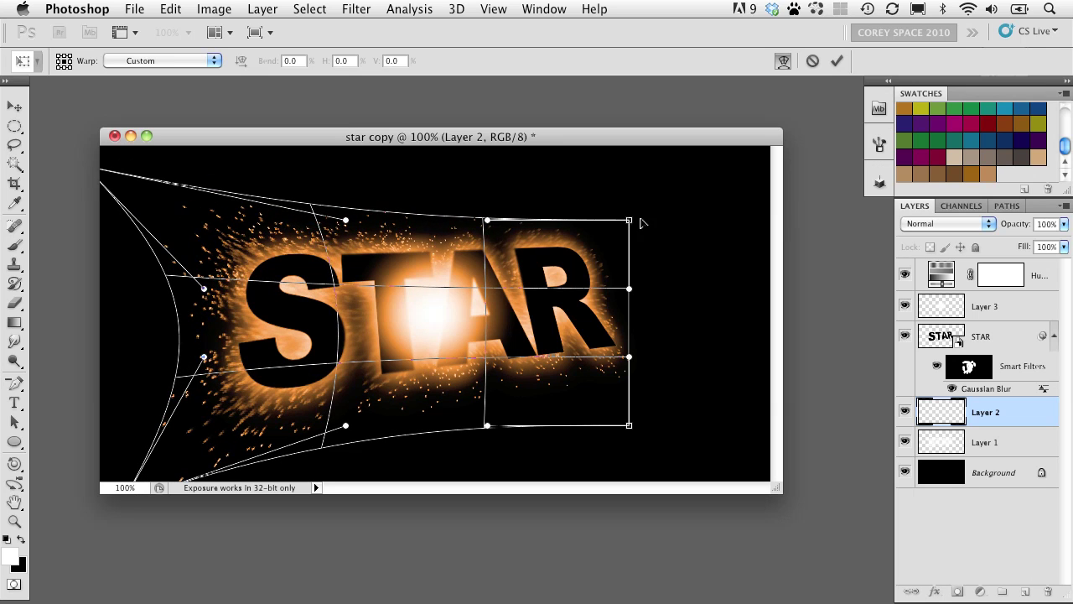
pyautogui.moveTo(628, 222); pyautogui.dragTo(704, 145)
pyautogui.moveTo(631, 426); pyautogui.dragTo(769, 458)
pyautogui.moveTo(461, 416); pyautogui.dragTo(459, 387)
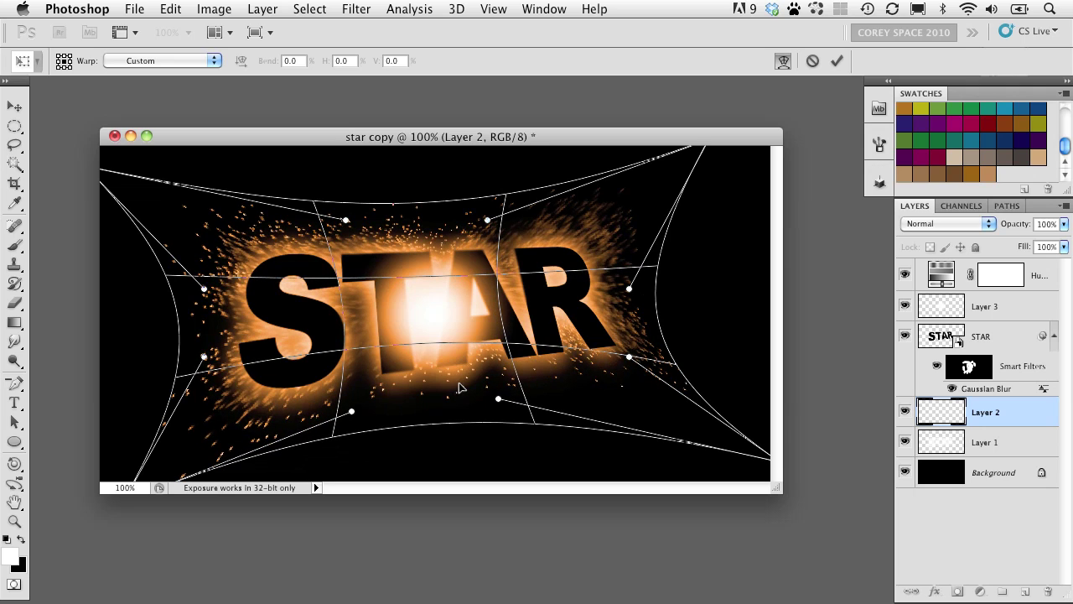
pyautogui.press('Return')
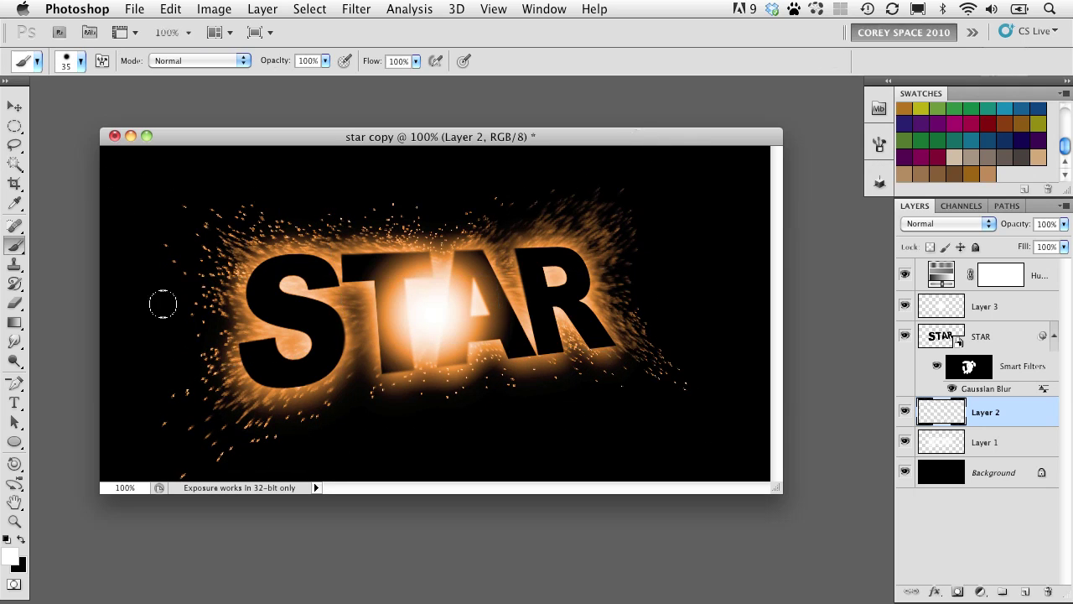
# Nudge the spark glow slightly down, zoom to 200%, and load the STAR letters as a selection
pyautogui.click(15, 107)
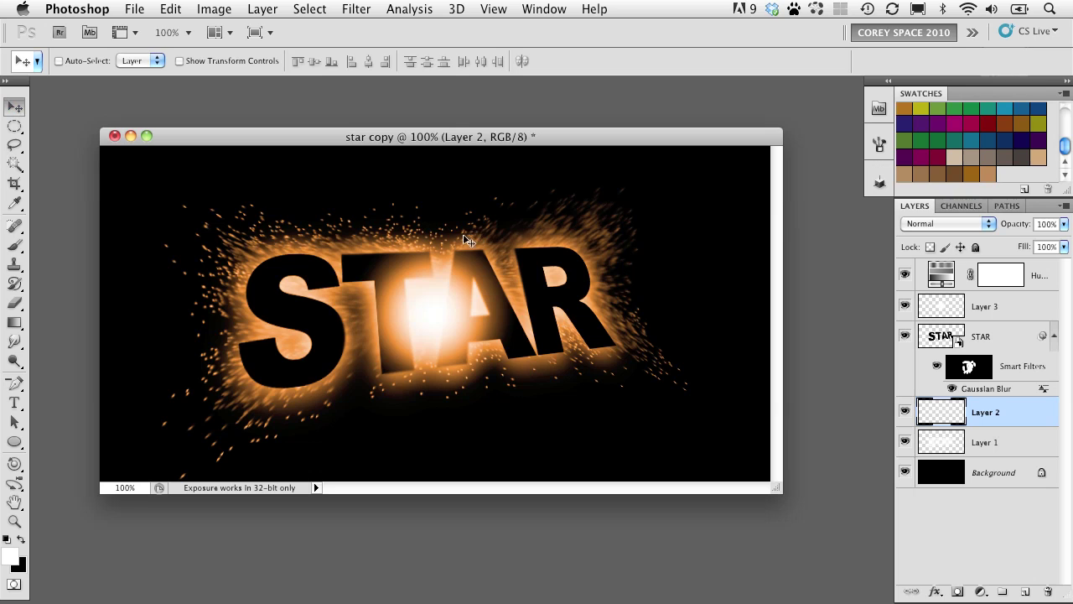
pyautogui.moveTo(453, 251); pyautogui.dragTo(453, 254)
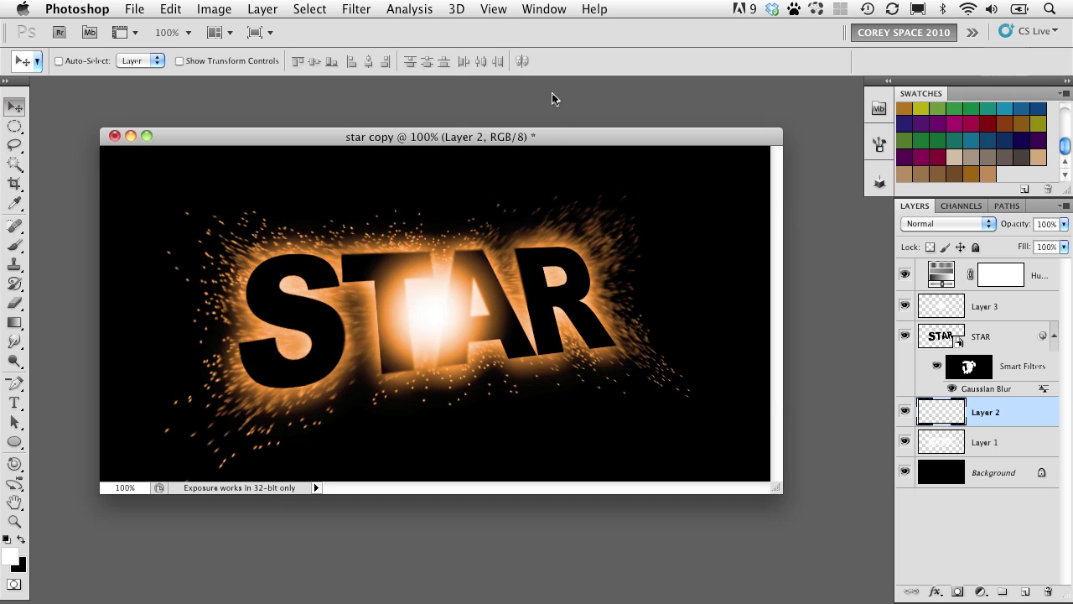
pyautogui.moveTo(554, 139); pyautogui.dragTo(570, 140)
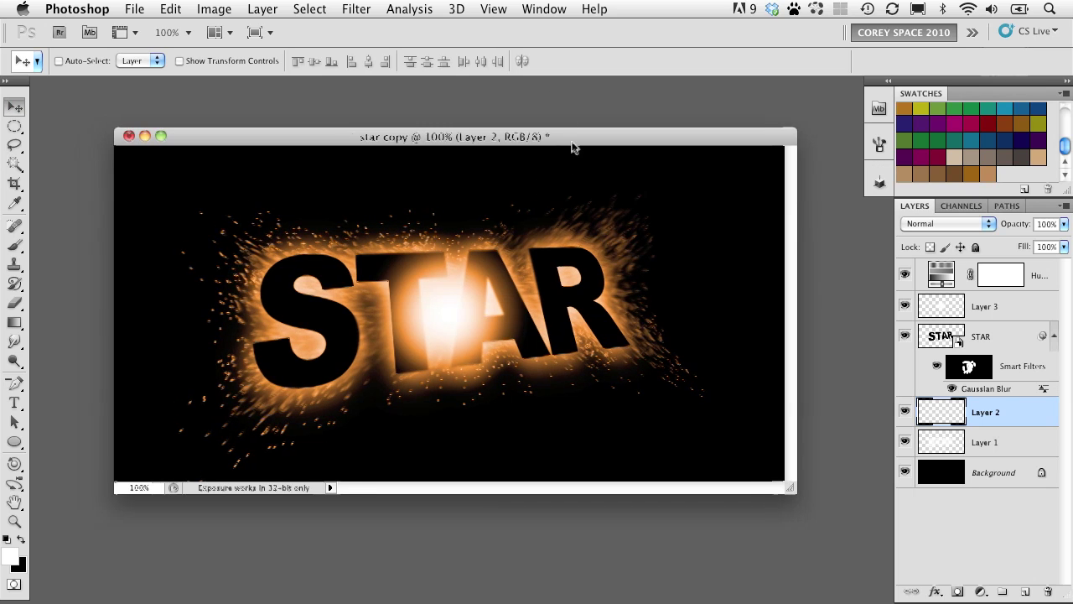
pyautogui.press('super+equal')
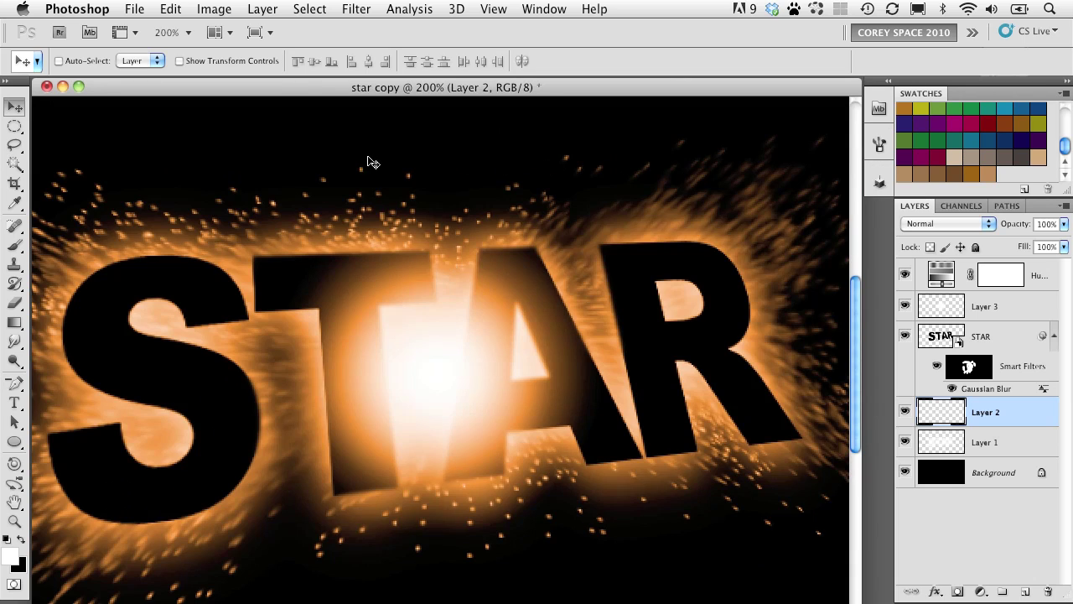
pyautogui.press('super+minus')
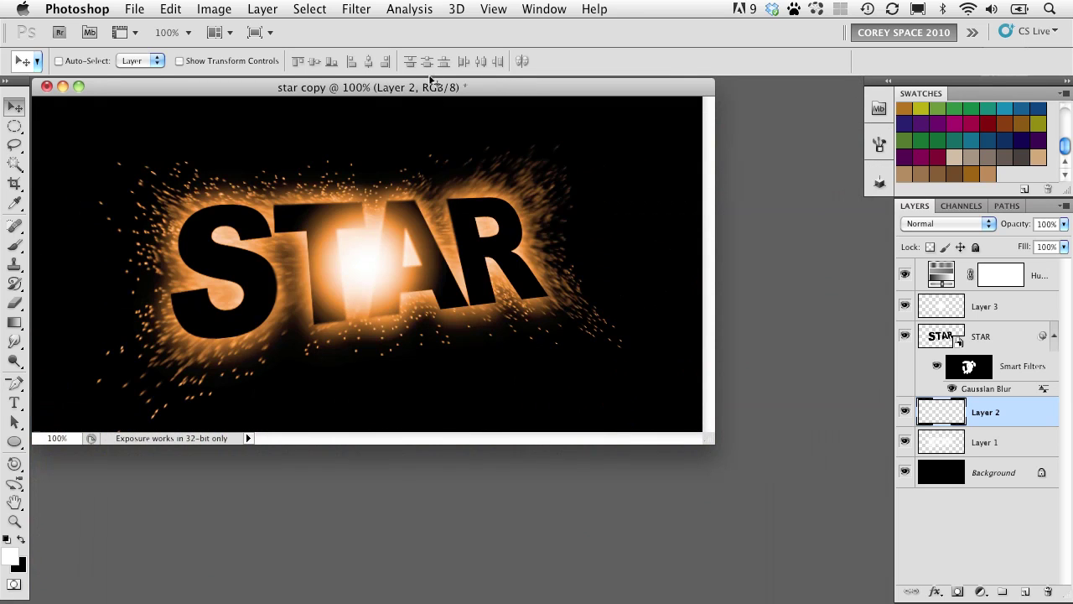
pyautogui.moveTo(429, 81); pyautogui.dragTo(473, 101)
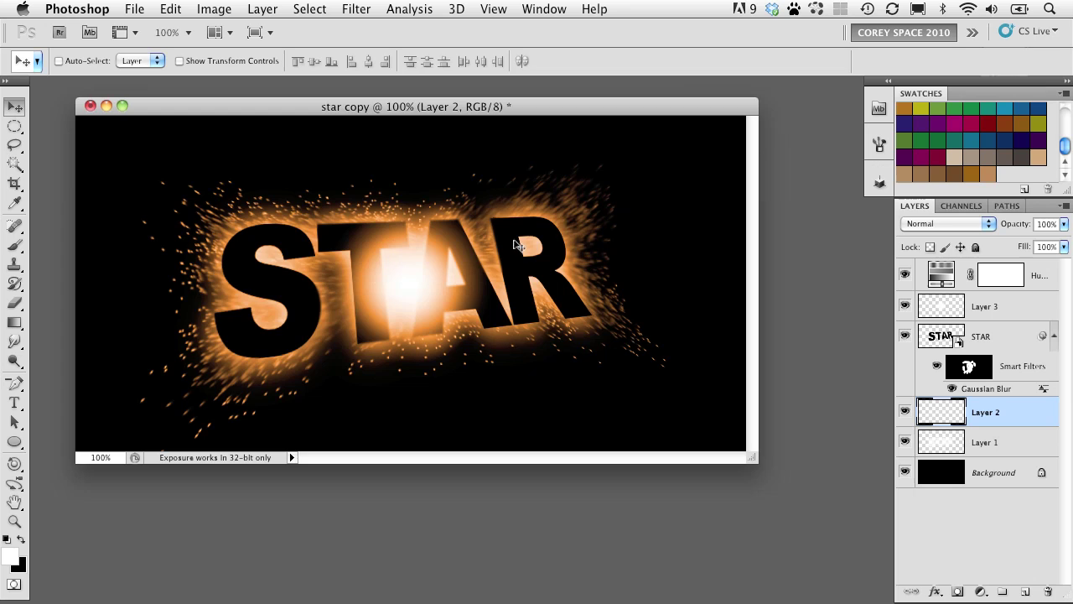
pyautogui.press('super+plus')
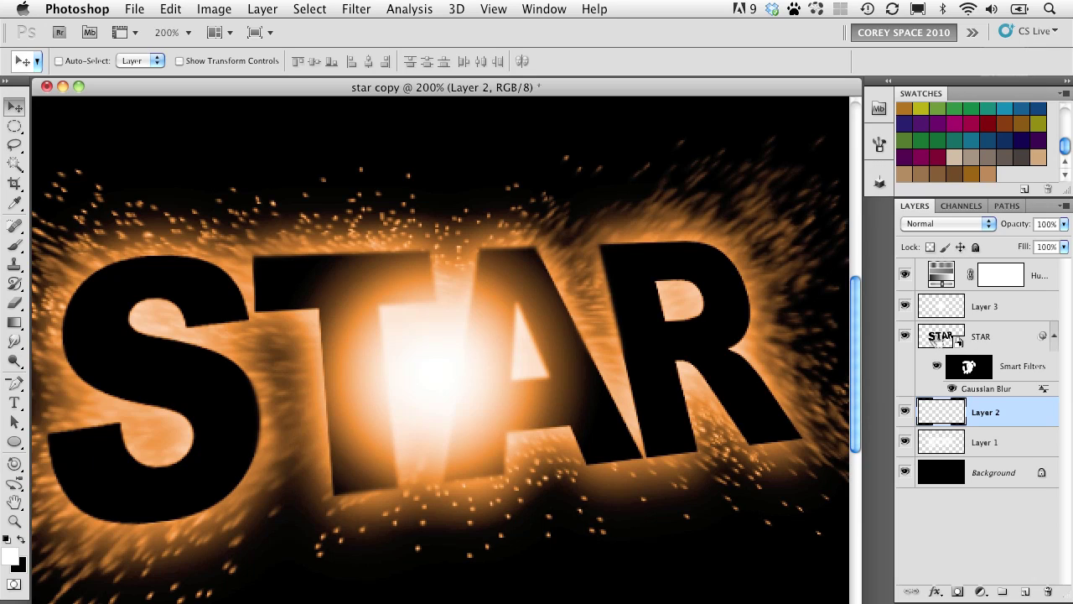
pyautogui.keyDown('super'); pyautogui.click(944, 337); pyautogui.keyUp('super')
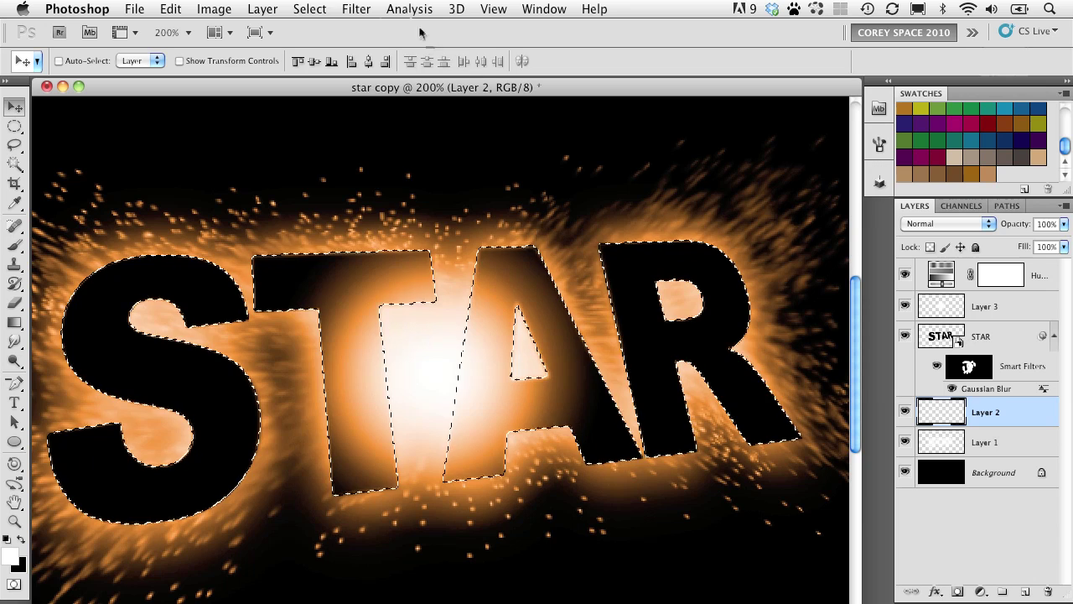
# Scale the STAR letter selection to about 102% around its centre with Transform Selection
pyautogui.click(309, 8)
pyautogui.moveTo(347, 220)
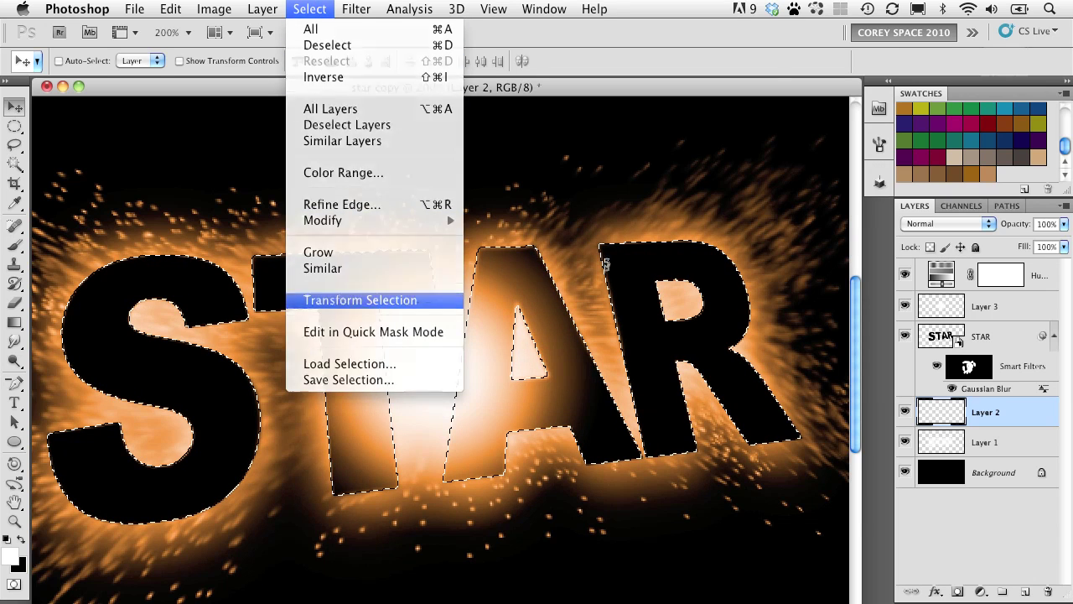
pyautogui.click(347, 299)
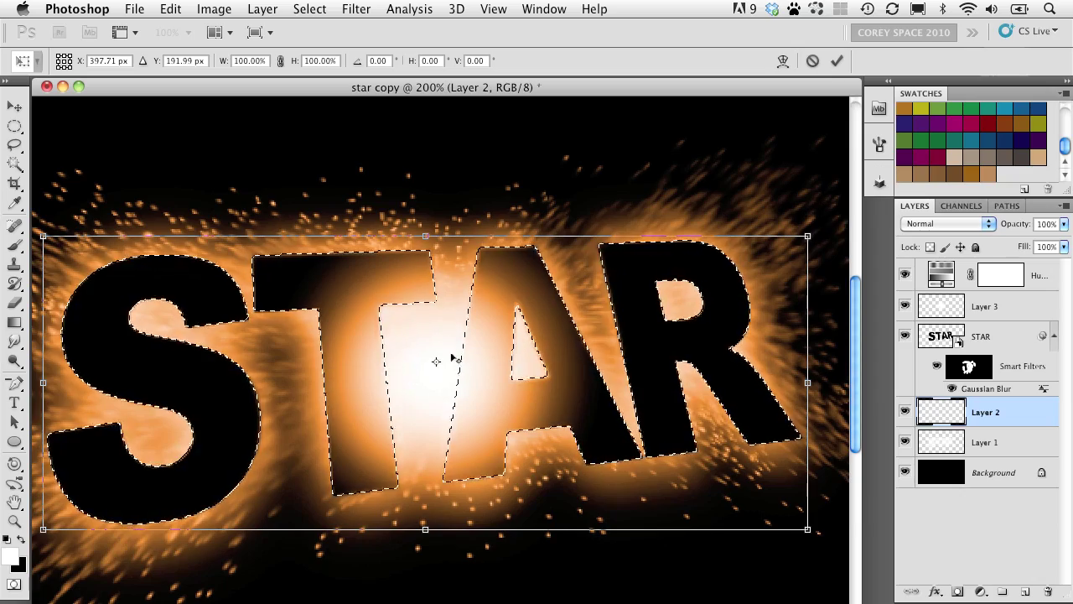
pyautogui.moveTo(808, 235); pyautogui.dragTo(822, 231)
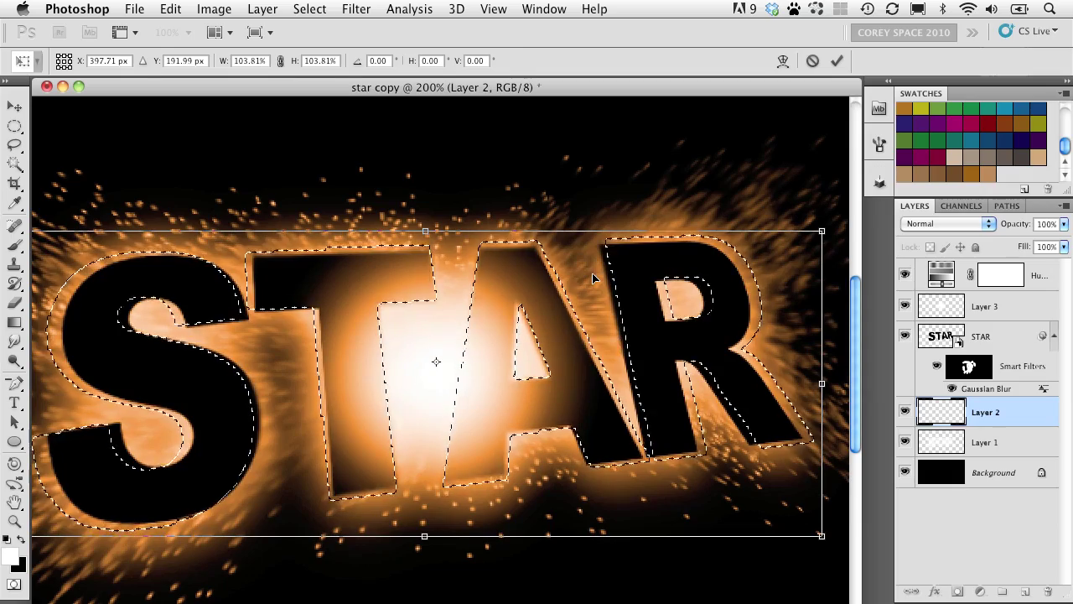
pyautogui.press('Return')
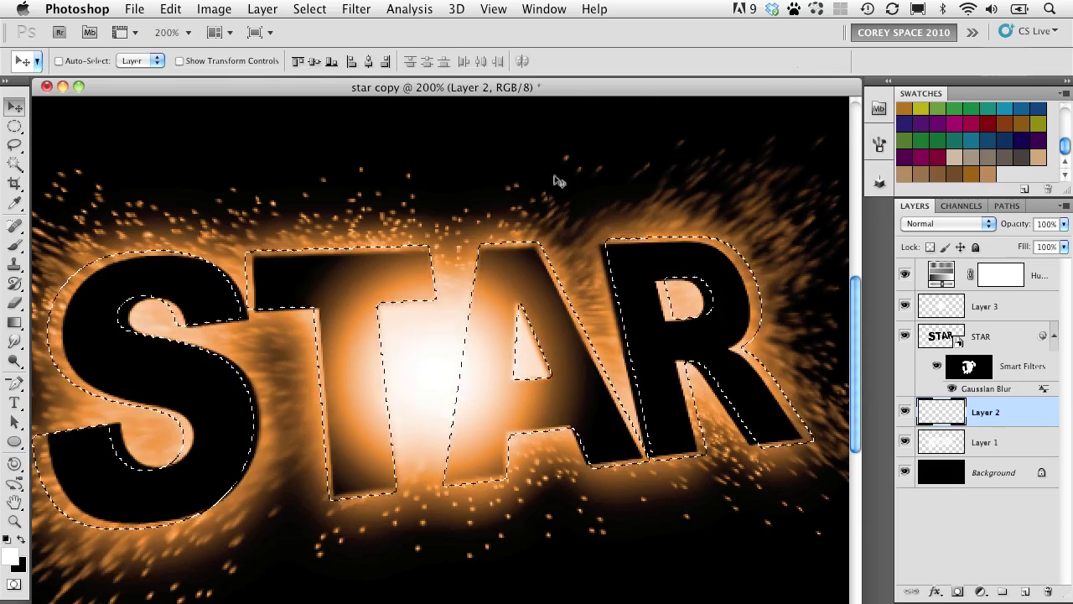
pyautogui.click(308, 8)
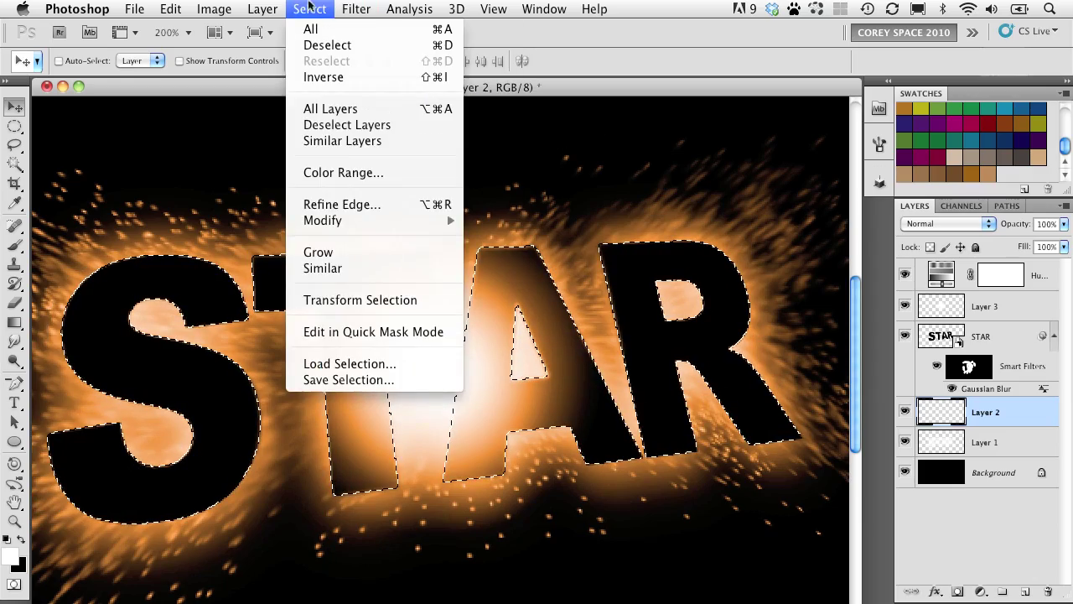
pyautogui.click(375, 299)
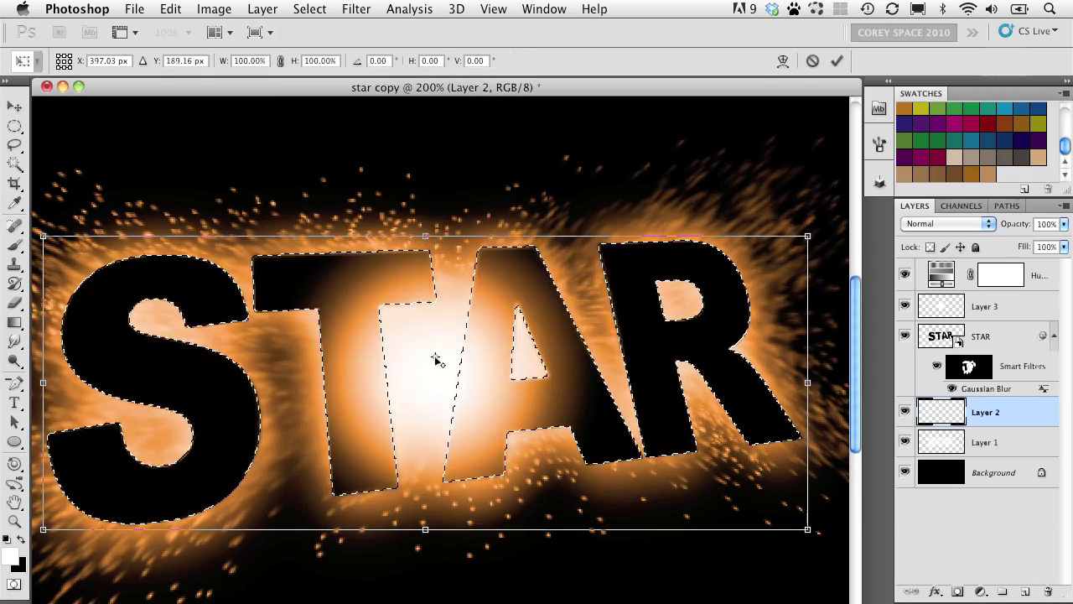
pyautogui.moveTo(806, 235); pyautogui.dragTo(820, 234)
pyautogui.press('Return')
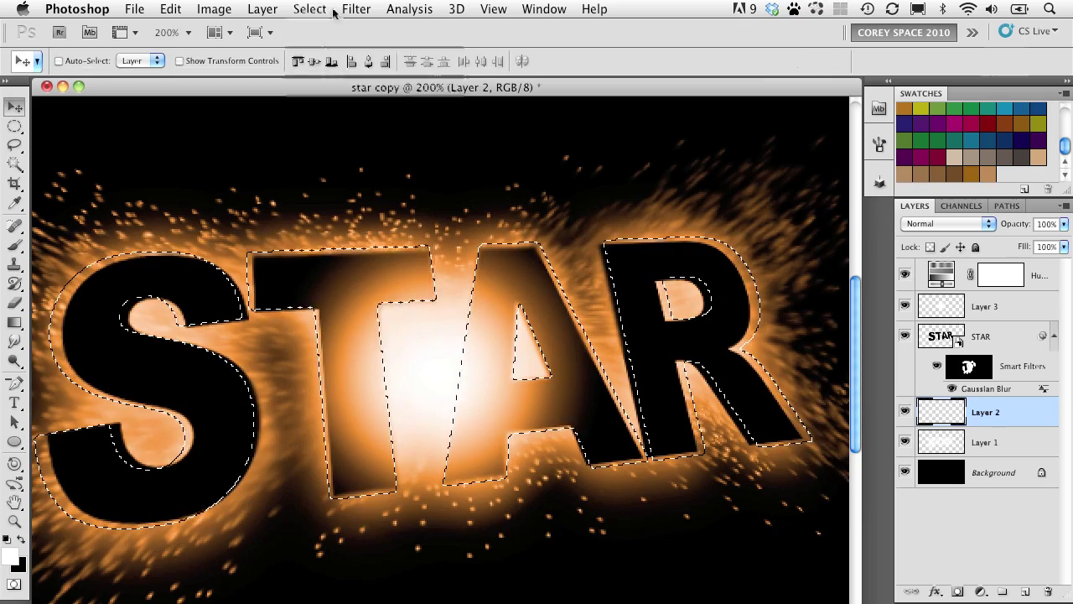
# Invert the selection and fill the area outside the letters white on a new layer above Layer 3
pyautogui.click(310, 8)
pyautogui.click(329, 80)
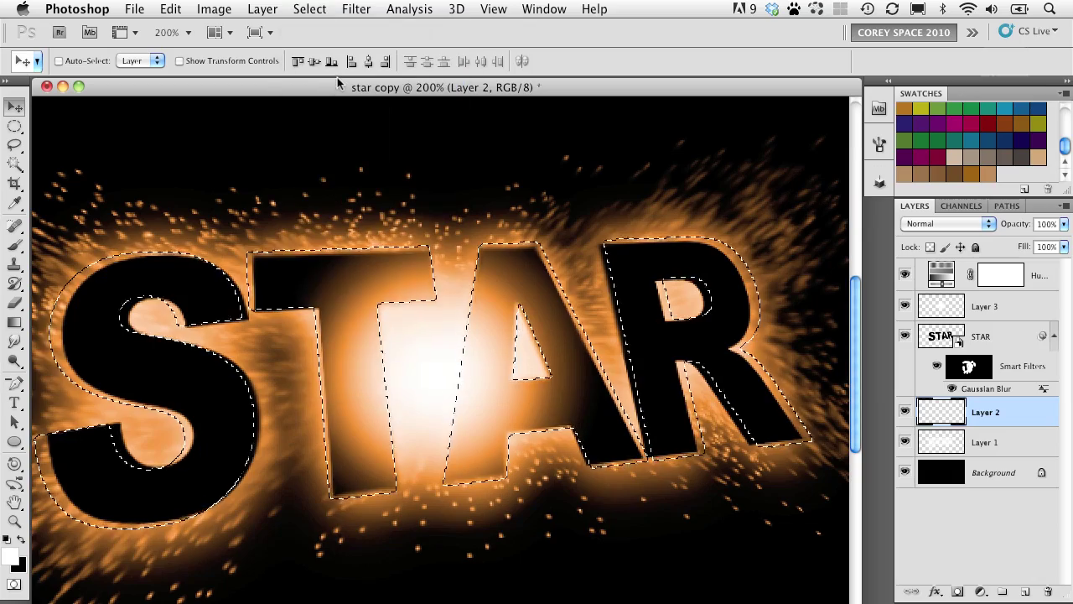
pyautogui.click(953, 312)
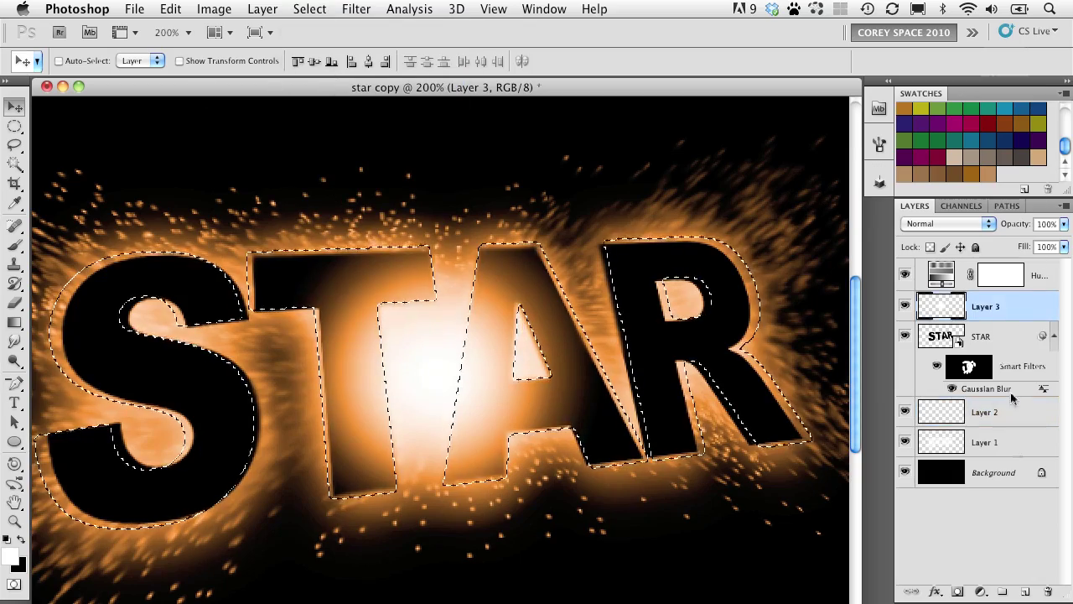
pyautogui.click(1024, 591)
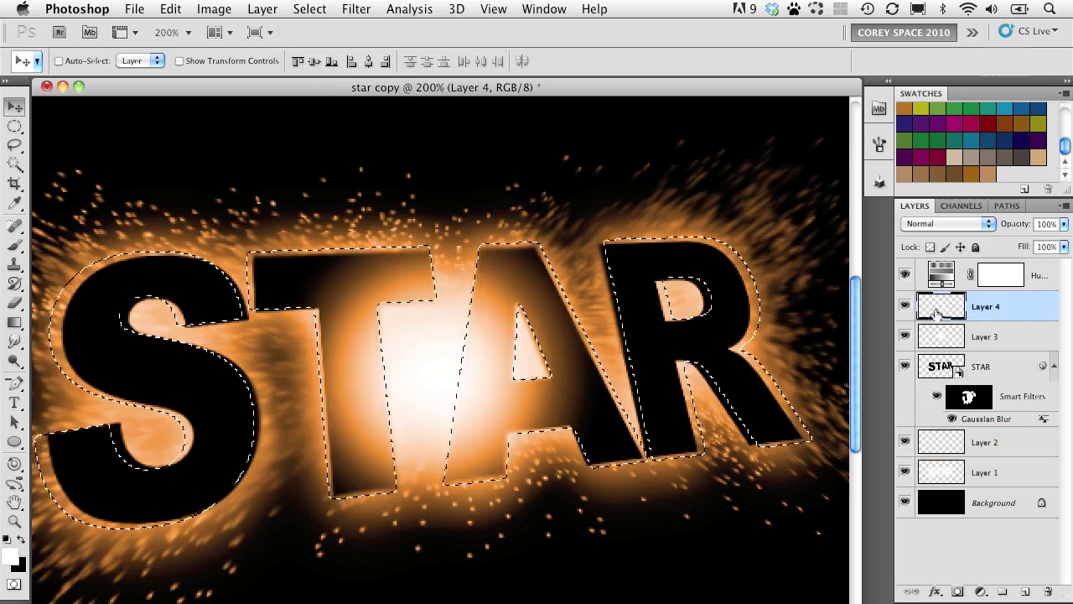
pyautogui.hotkey('alt', 'BackSpace')
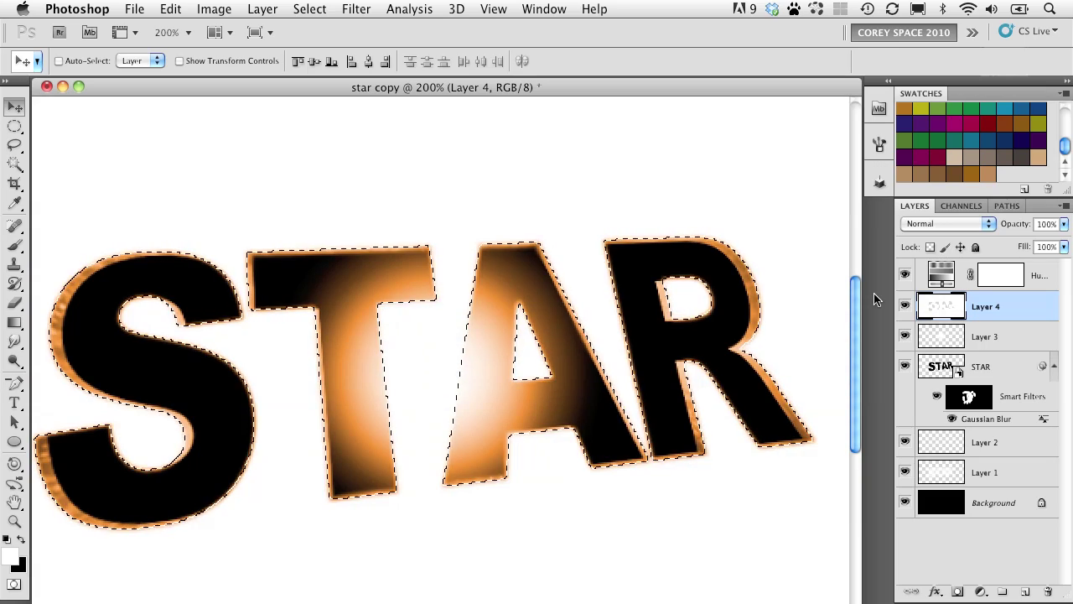
pyautogui.press('super+d')
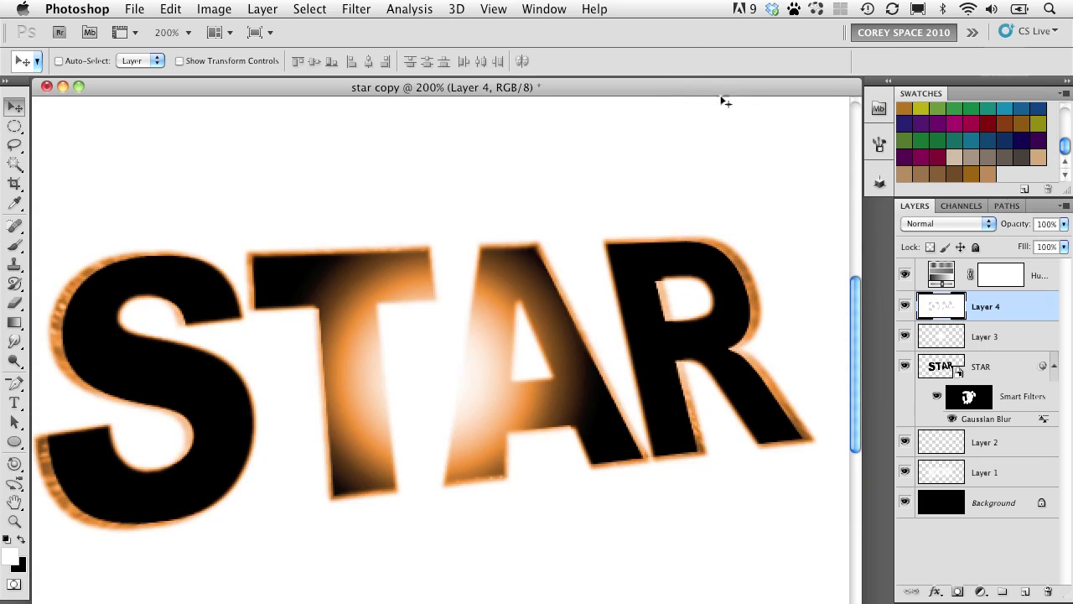
pyautogui.press('super+alt+z')
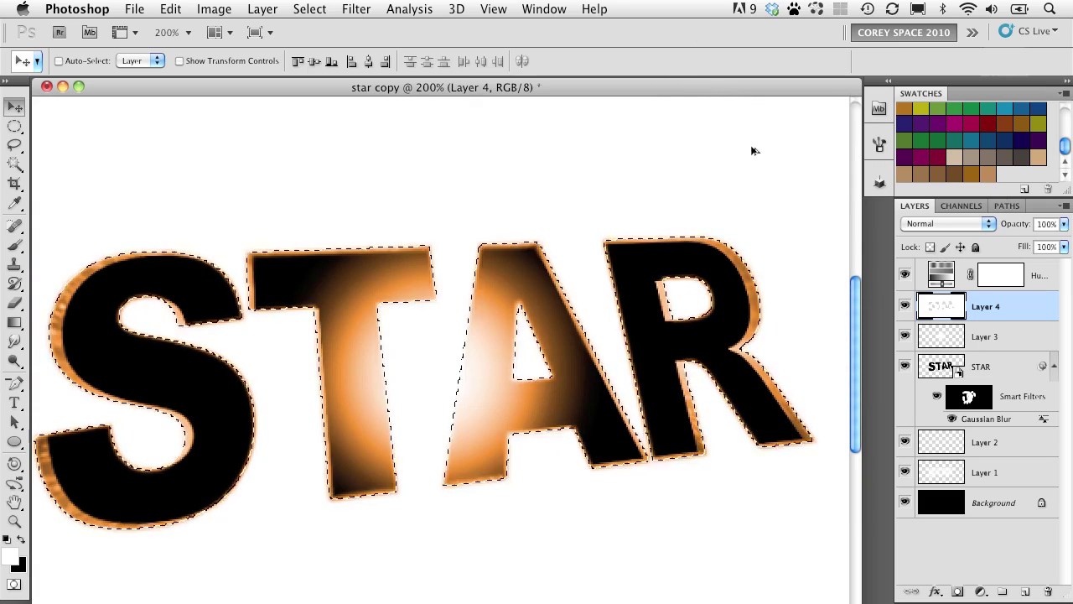
pyautogui.press('super+alt+z')
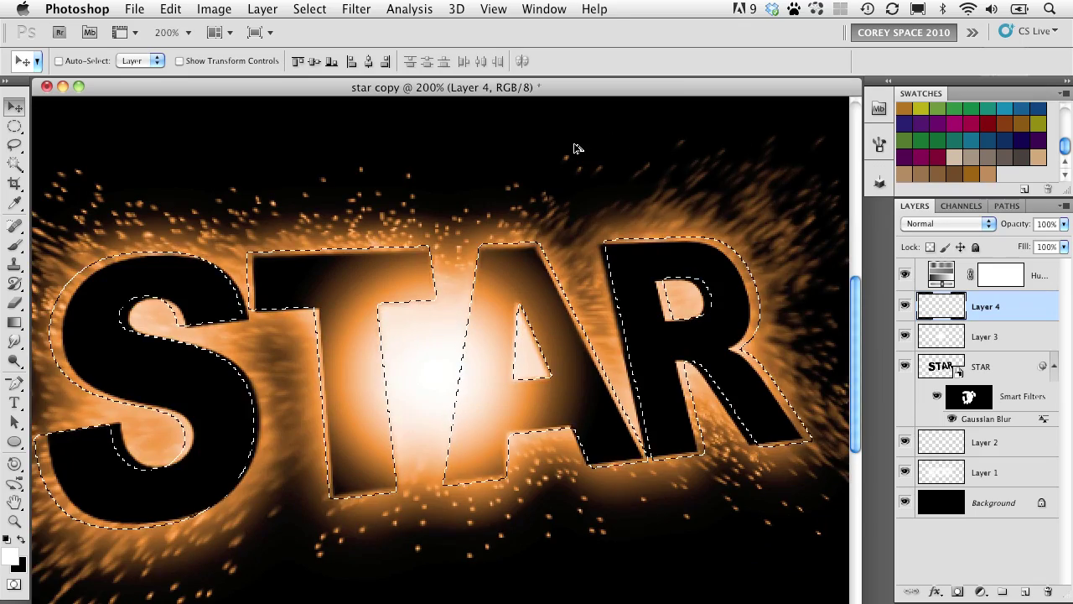
pyautogui.press('super+shift+z')
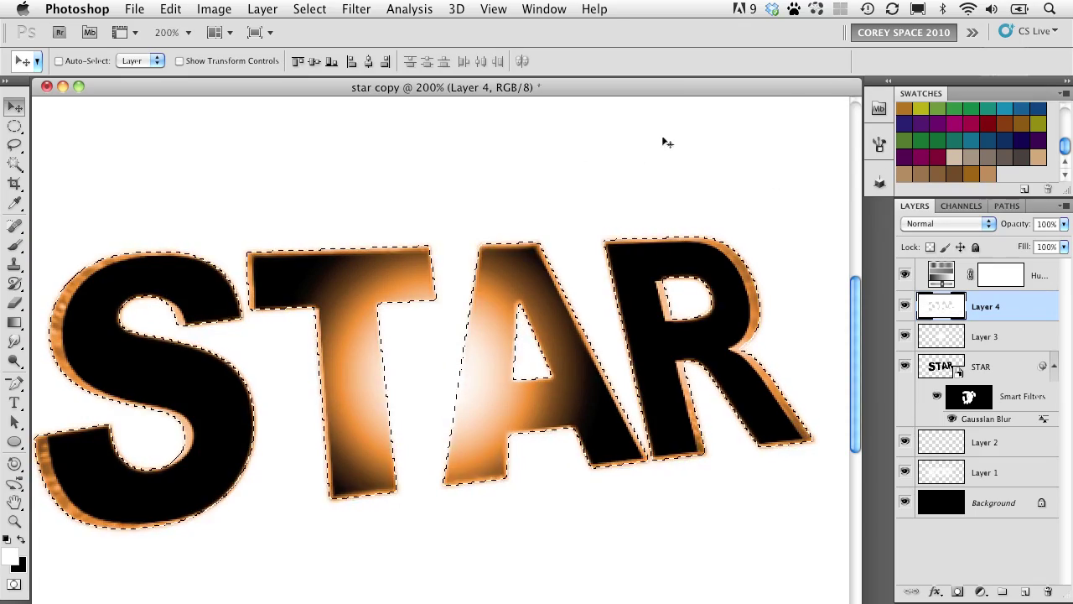
pyautogui.press('super+d')
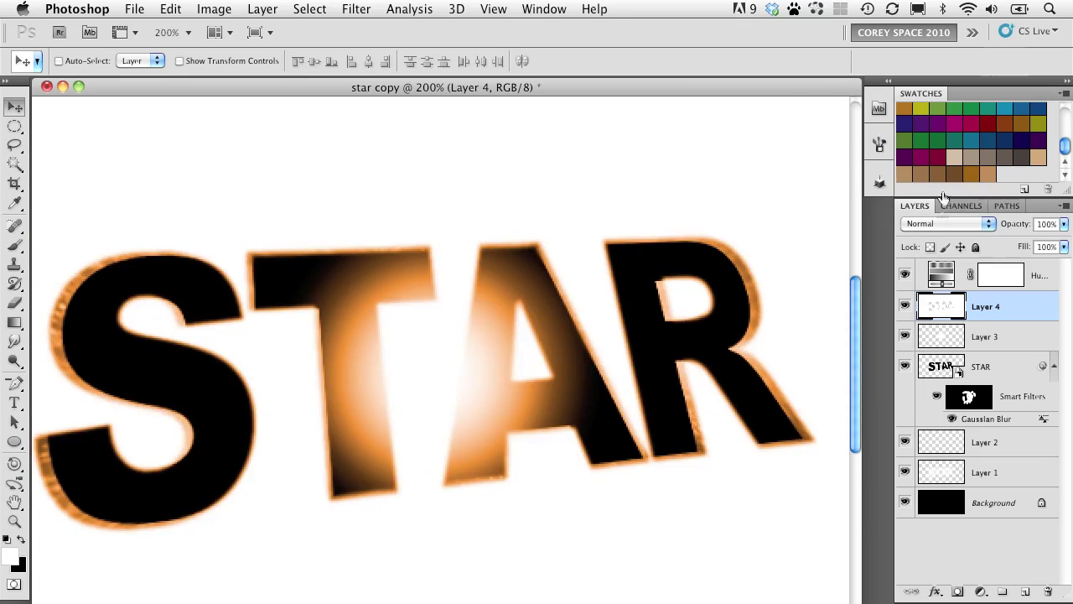
# Reload the STAR selection, delete the white outside it to leave an edge rim, and set opacity to 80%
pyautogui.keyDown('super'); pyautogui.click(939, 369); pyautogui.keyUp('super')
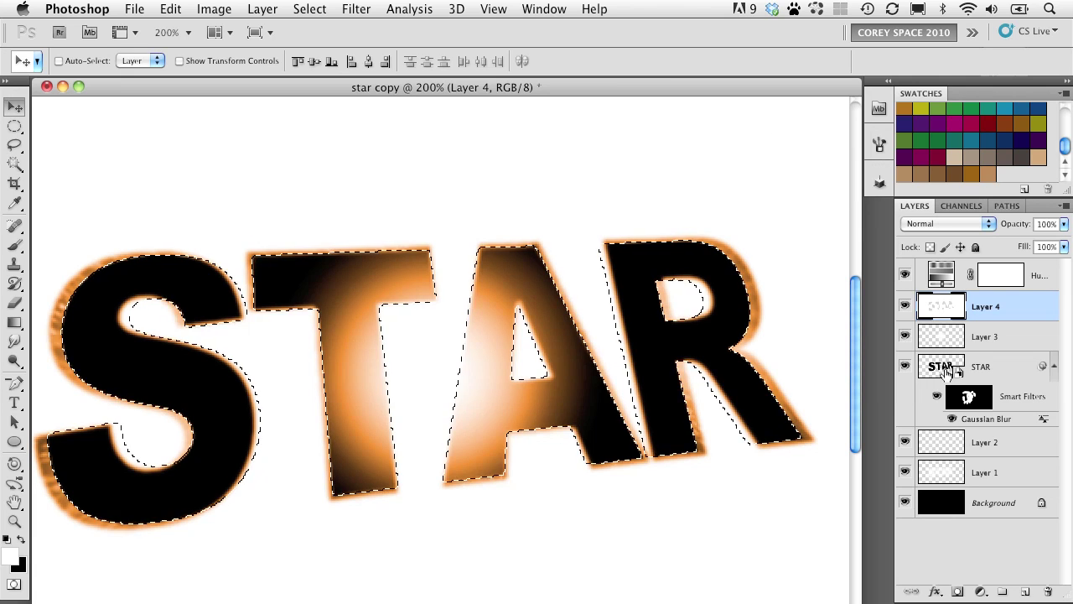
pyautogui.click(309, 8)
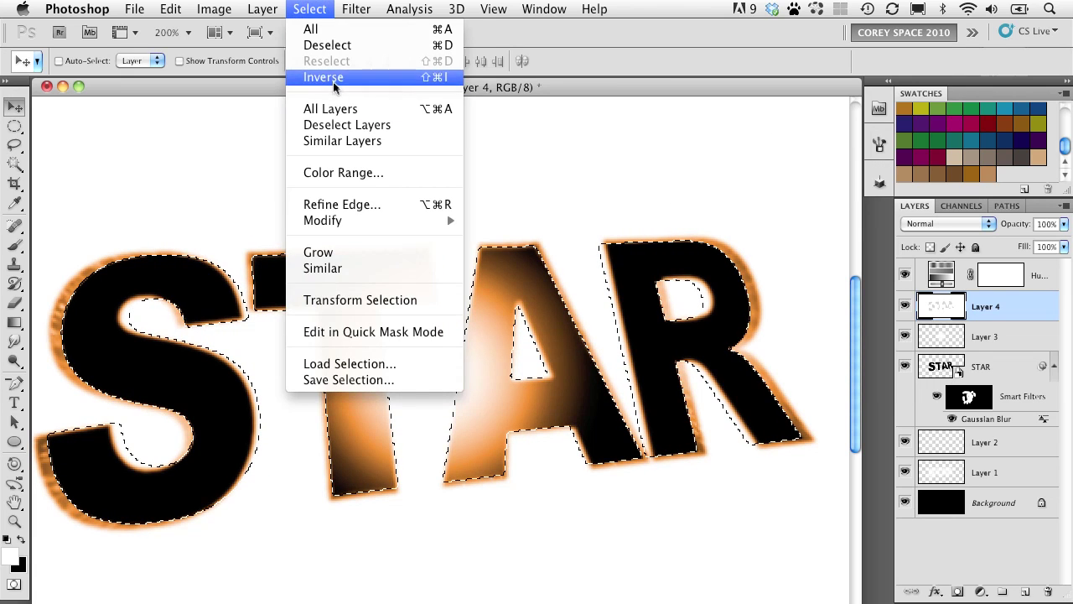
pyautogui.click(328, 77)
pyautogui.press('Delete')
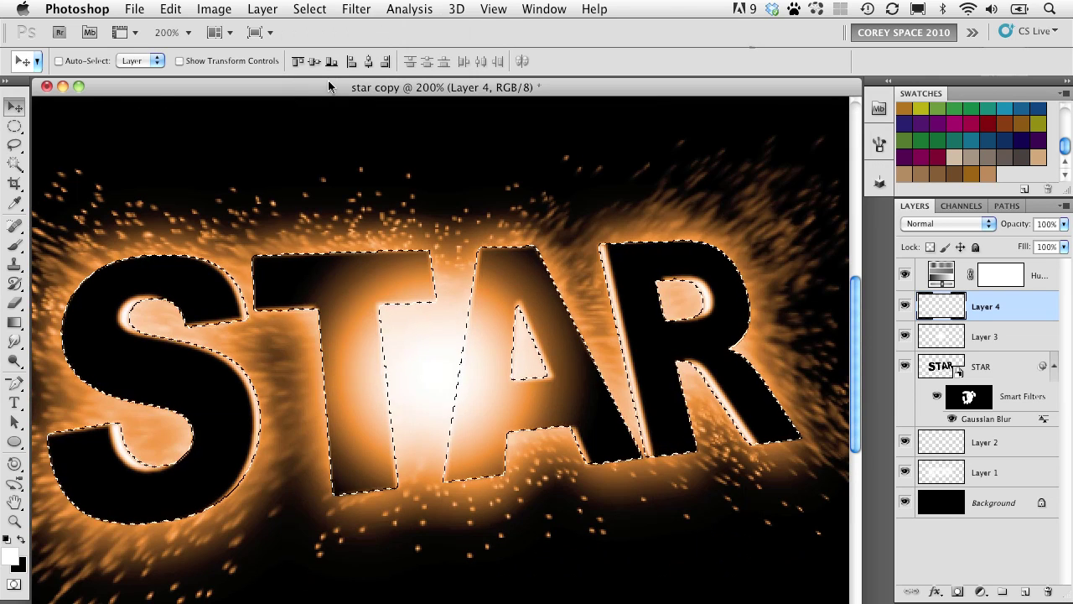
pyautogui.press('super+d')
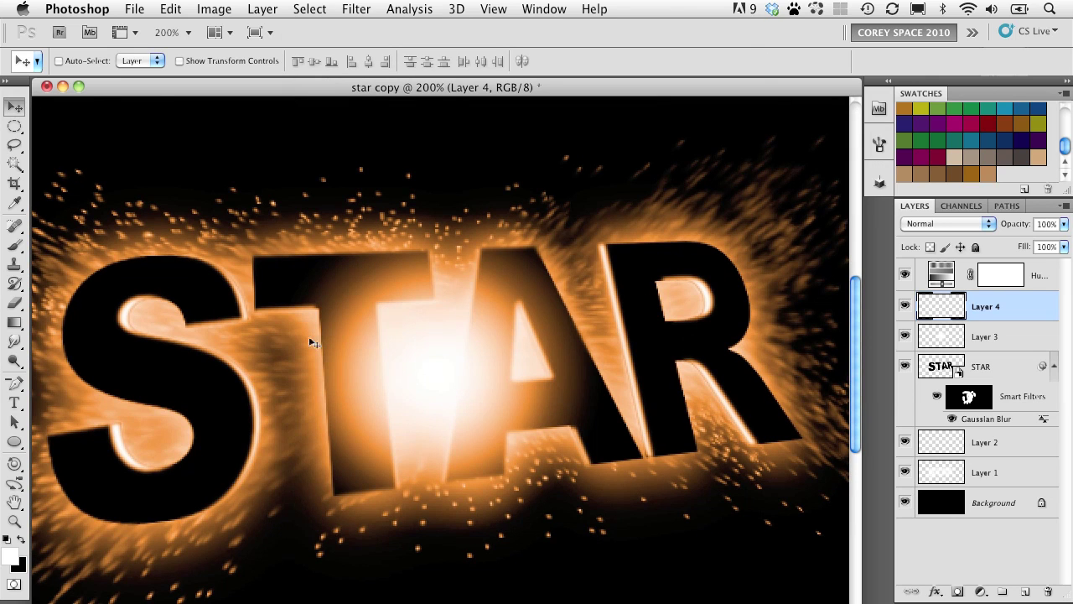
pyautogui.moveTo(1022, 226); pyautogui.dragTo(1006, 229)
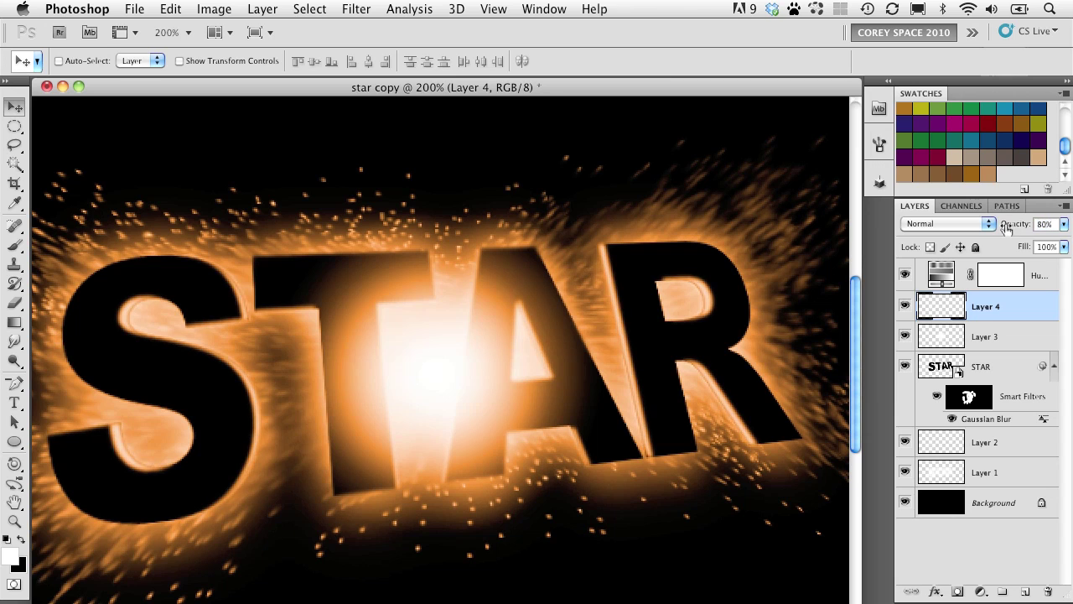
pyautogui.keyDown('super'); pyautogui.click(941, 307); pyautogui.keyUp('super')
pyautogui.press('super+d')
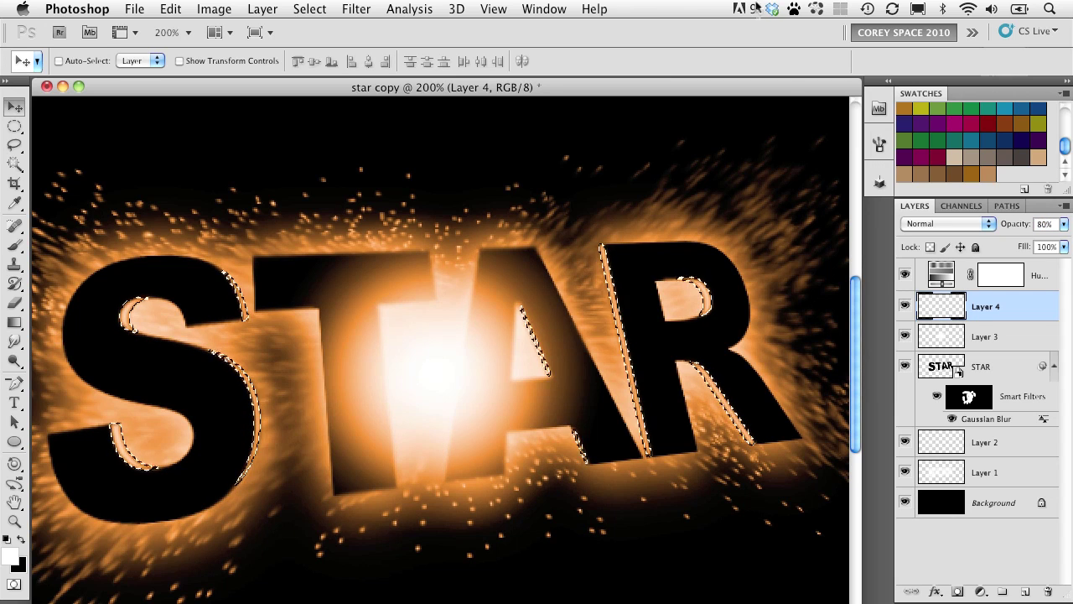
# Zoom out to 100% to view the whole STAR composition and reposition the document window
pyautogui.press('super+minus')
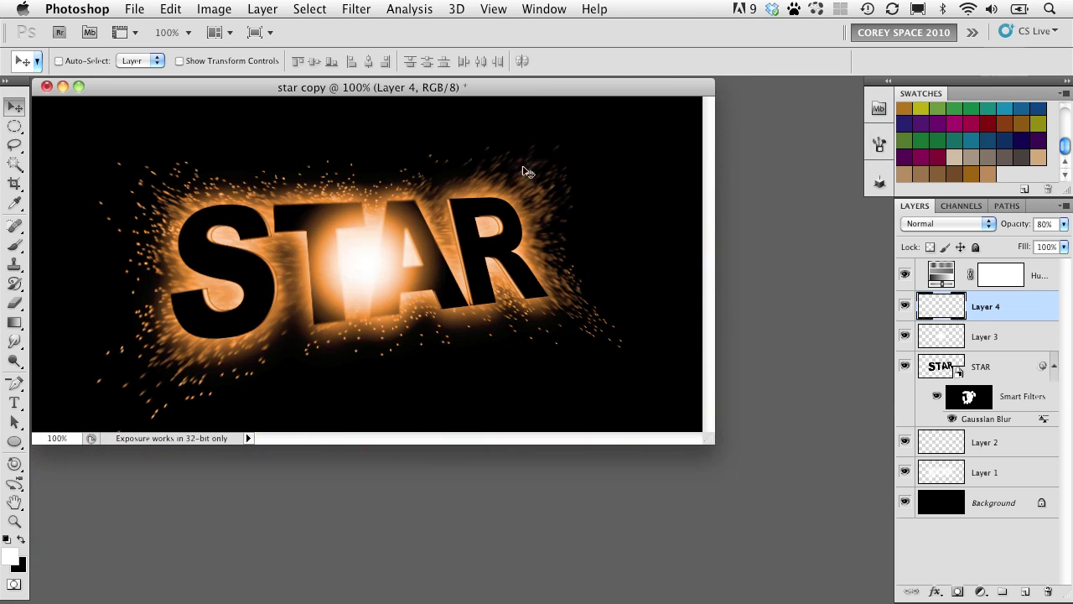
pyautogui.press('super+plus')
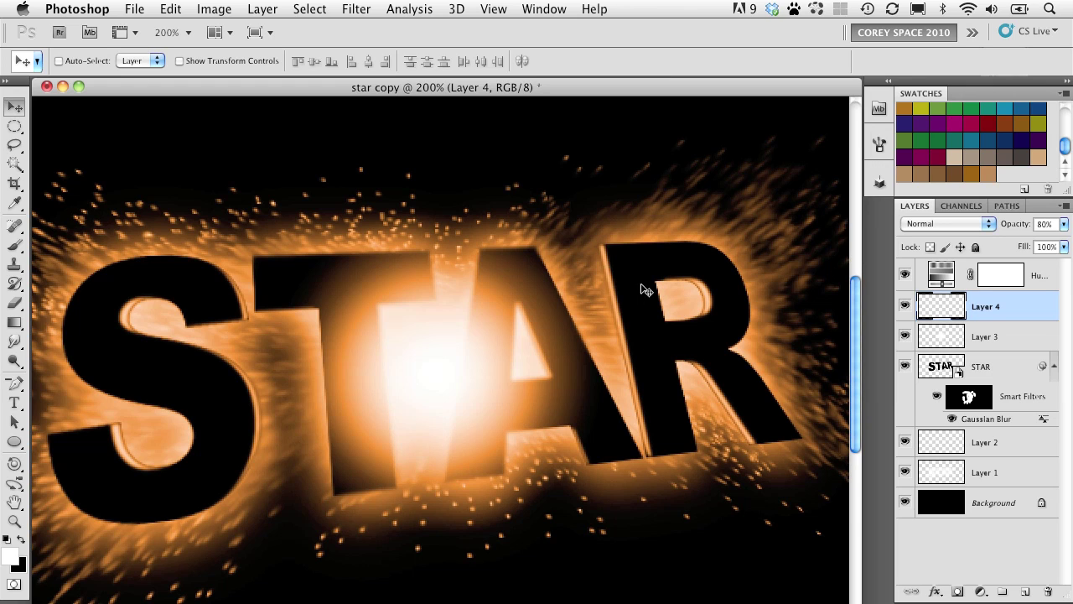
pyautogui.press('super+minus')
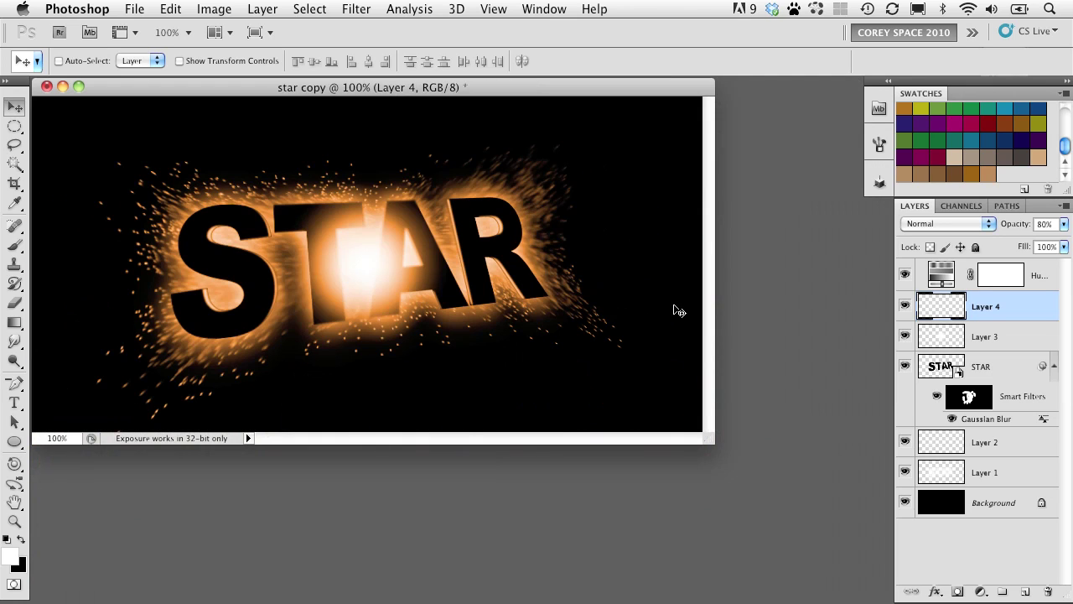
pyautogui.moveTo(531, 94); pyautogui.dragTo(563, 110)
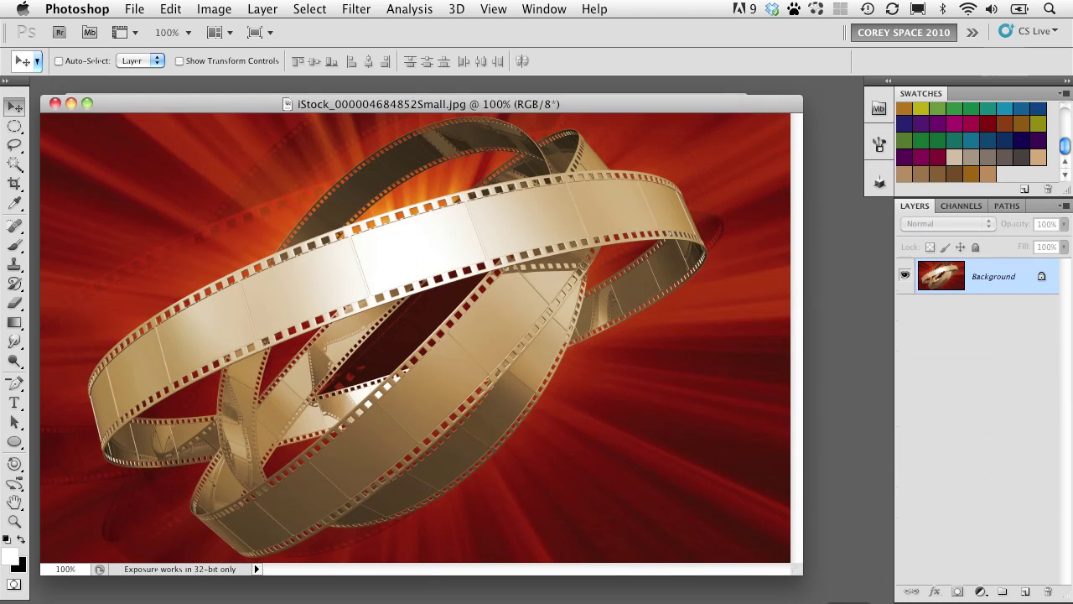
# Bring the film-reel image into the STAR document as Layer 5, just above Background
pyautogui.moveTo(486, 100); pyautogui.dragTo(563, 130)
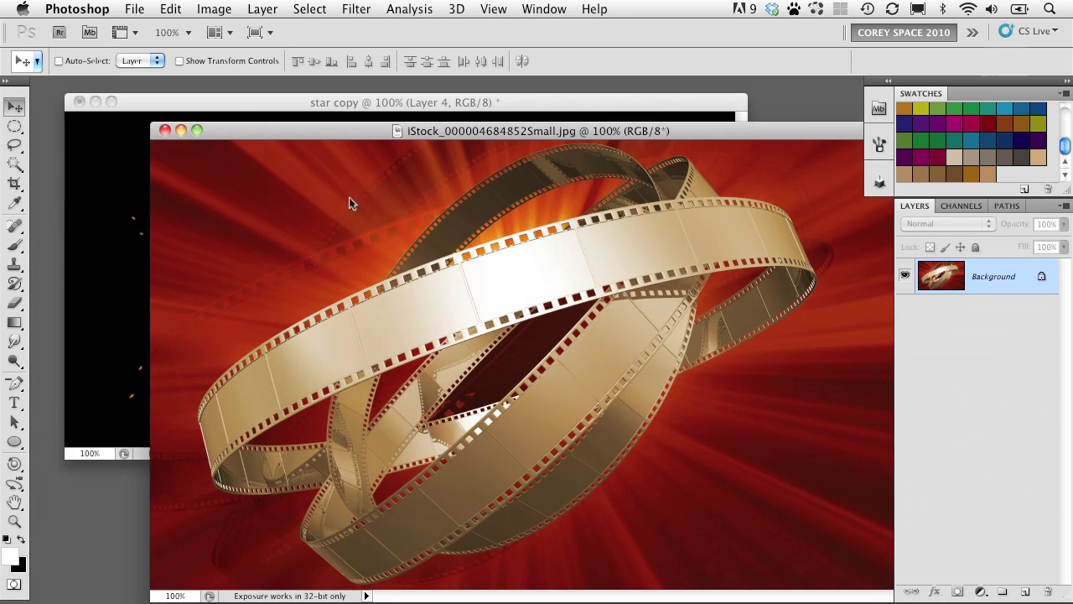
pyautogui.moveTo(349, 199); pyautogui.dragTo(138, 242)
pyautogui.moveTo(972, 312); pyautogui.dragTo(977, 516)
pyautogui.moveTo(742, 453); pyautogui.dragTo(833, 542)
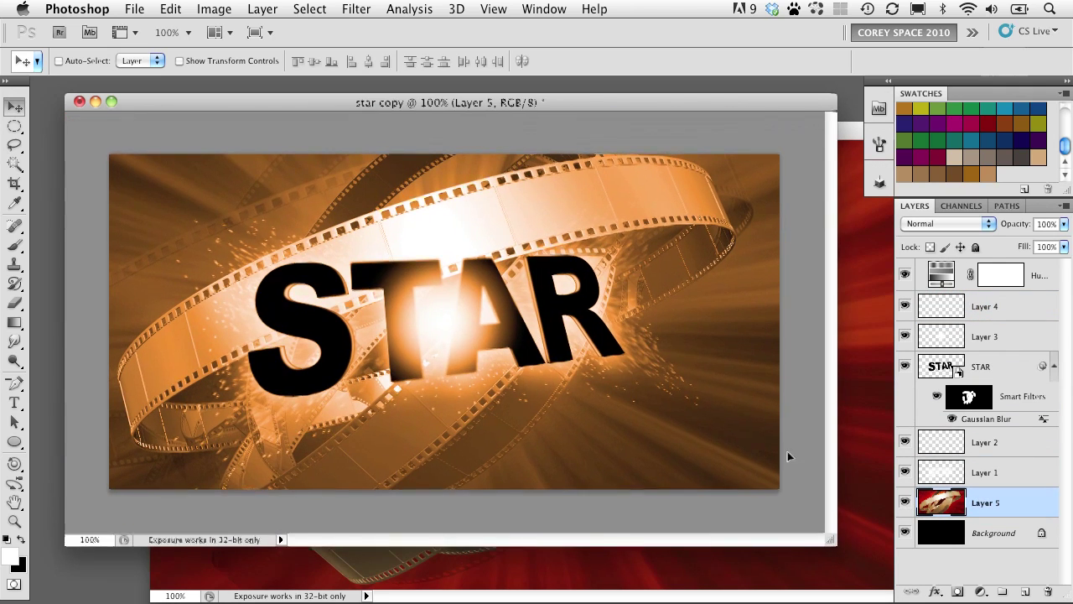
# Scale and reposition the film-reel layer so it fills the canvas
pyautogui.press('super+t')
pyautogui.moveTo(817, 132); pyautogui.dragTo(772, 160)
pyautogui.moveTo(388, 325); pyautogui.dragTo(388, 293)
pyautogui.moveTo(118, 526); pyautogui.dragTo(72, 435)
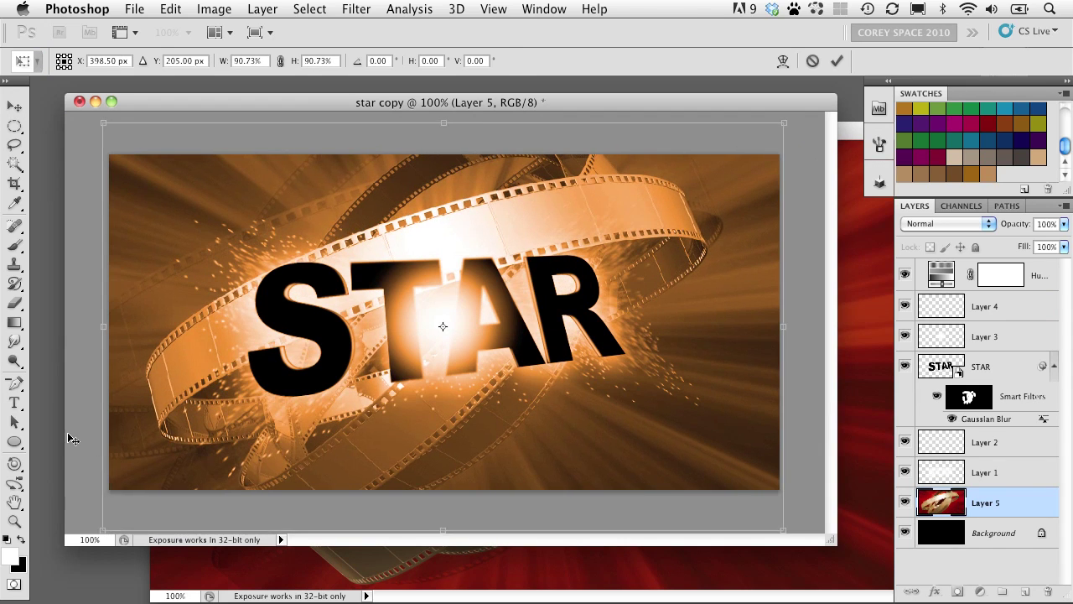
pyautogui.press('Return')
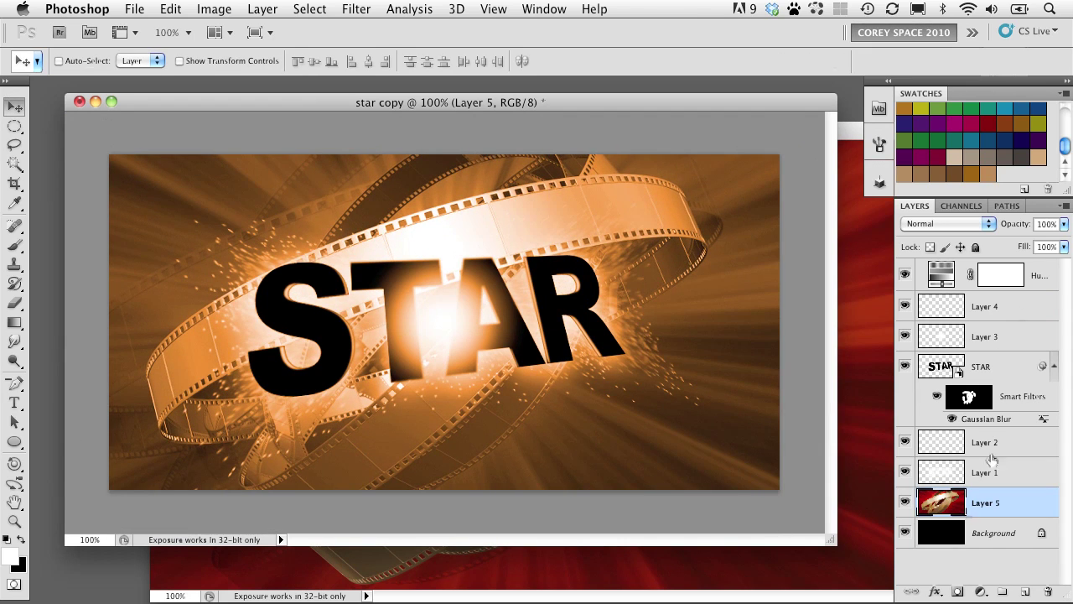
# Darken the film reel with Levels: black input 57, white 255
pyautogui.press('super+l')
pyautogui.moveTo(483, 336); pyautogui.dragTo(525, 335)
pyautogui.moveTo(692, 335)
pyautogui.mouseDown()
pyautogui.moveTo(560, 336)
pyautogui.moveTo(689, 336)
pyautogui.mouseUp()
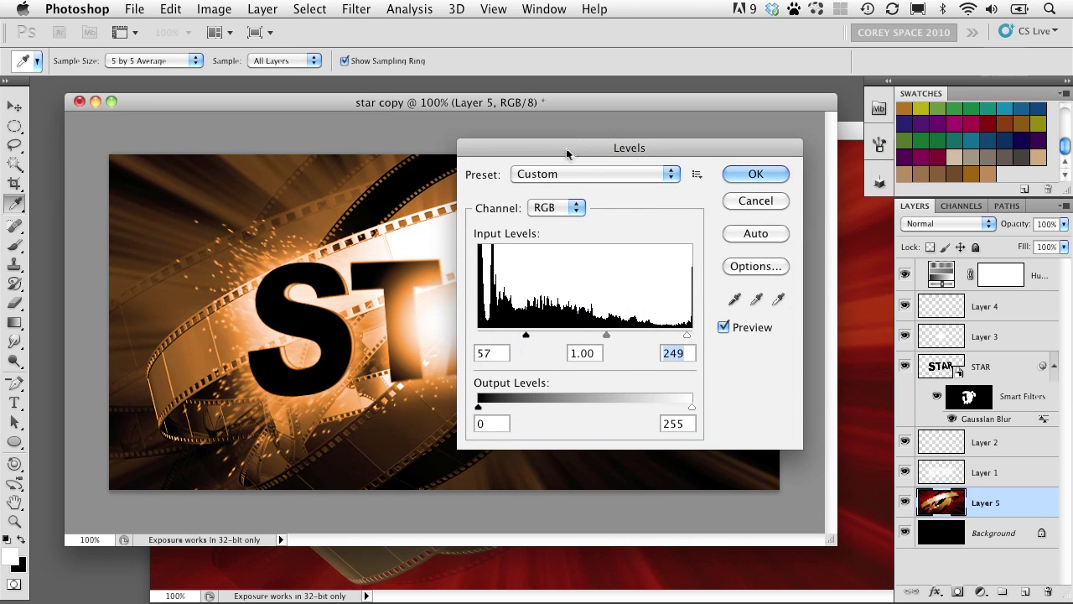
pyautogui.moveTo(567, 155); pyautogui.dragTo(810, 194)
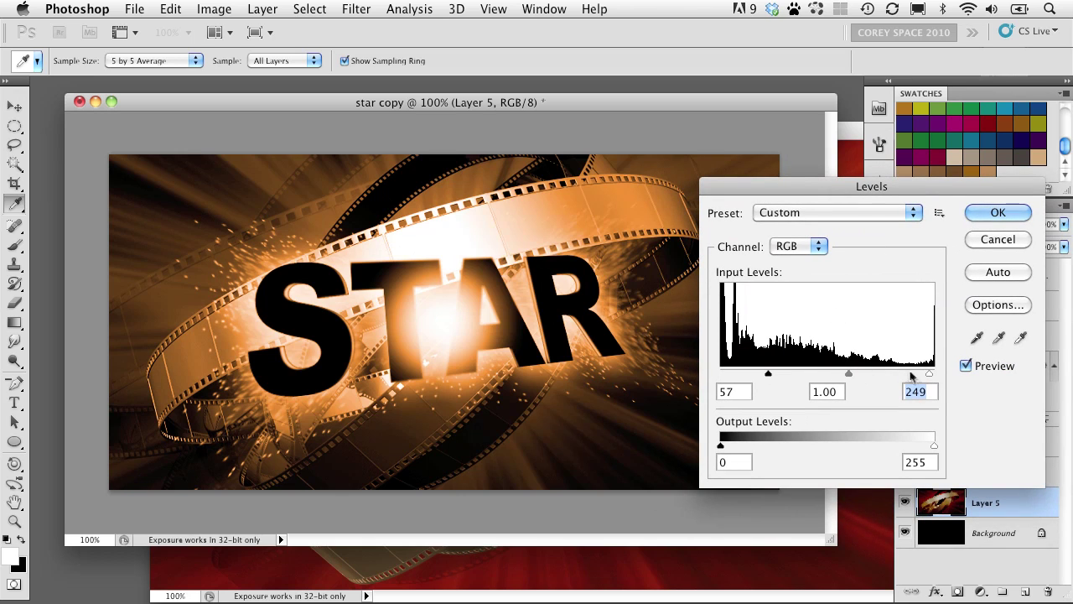
pyautogui.moveTo(929, 374); pyautogui.dragTo(940, 376)
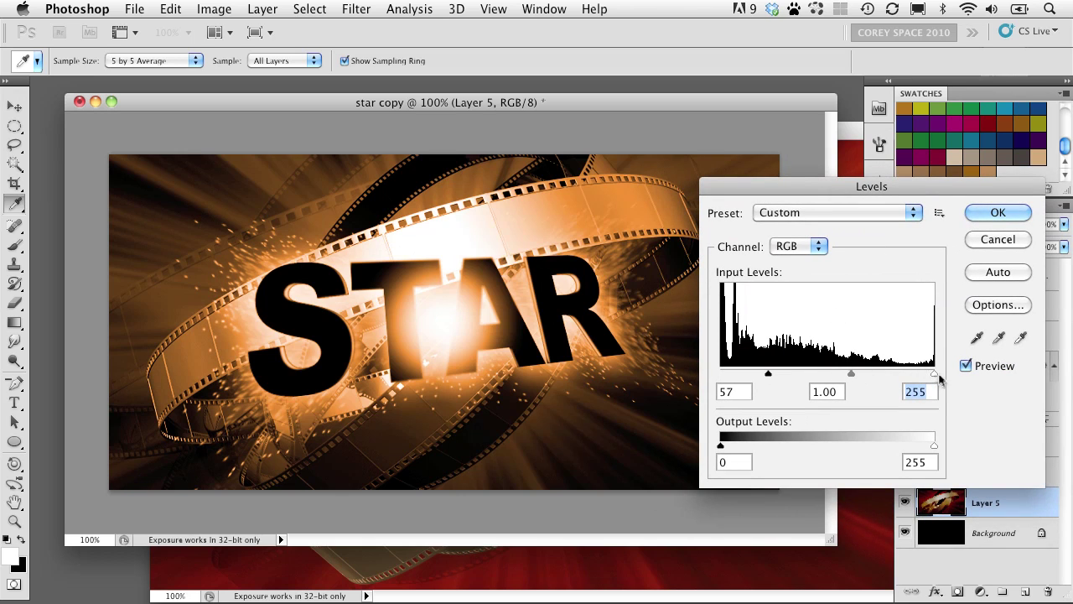
pyautogui.click(994, 215)
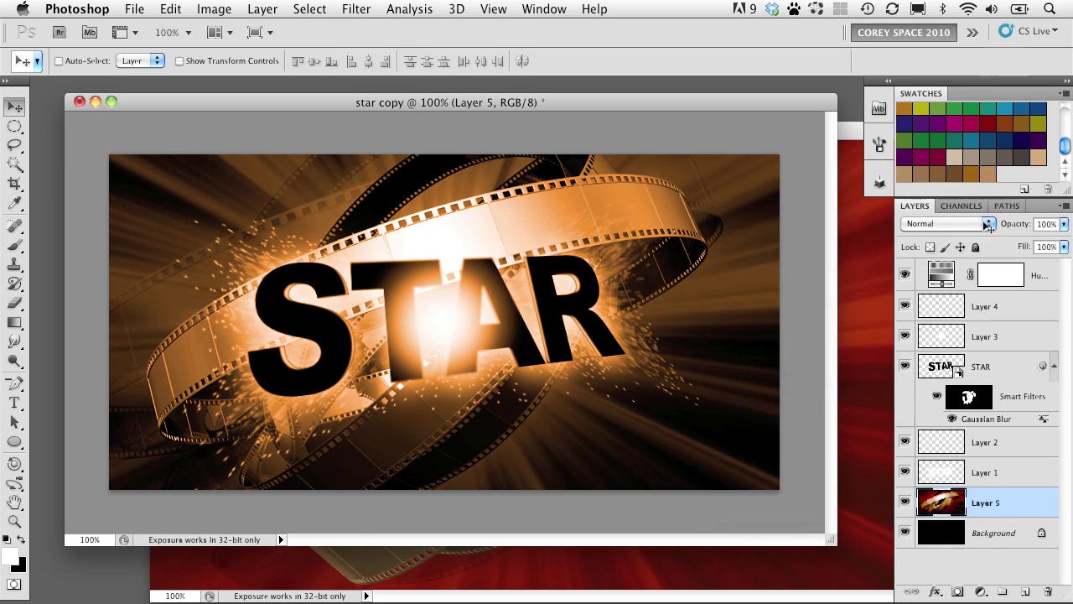
pyautogui.click(939, 443)
# Enlarge the Layer 2 spark burst to about 104% and duplicate it
pyautogui.hotkey('ctrl', 't')
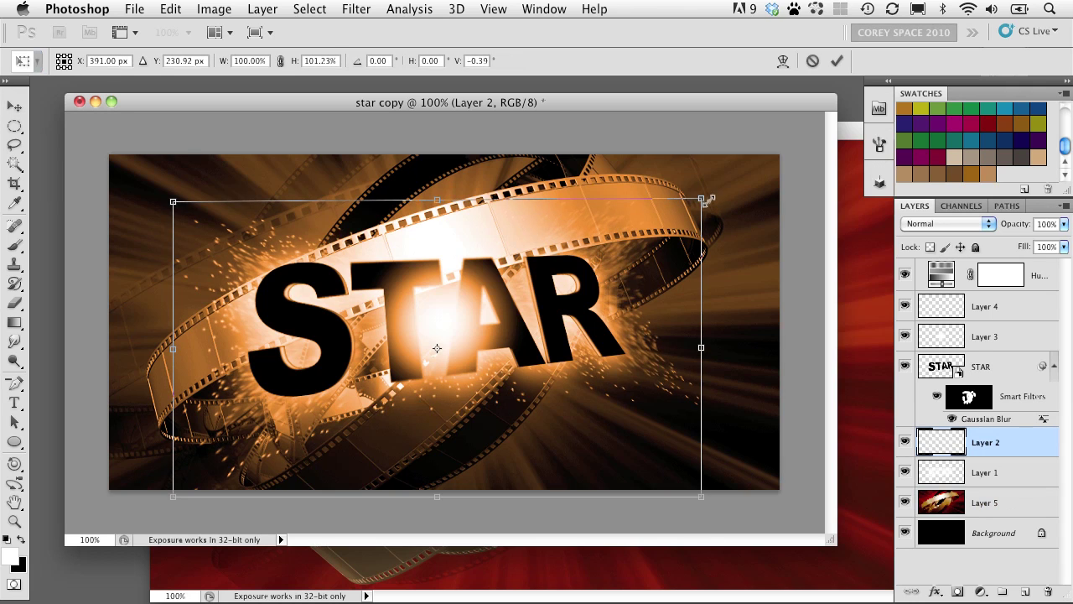
pyautogui.moveTo(704, 204); pyautogui.dragTo(713, 194)
pyautogui.press('Return')
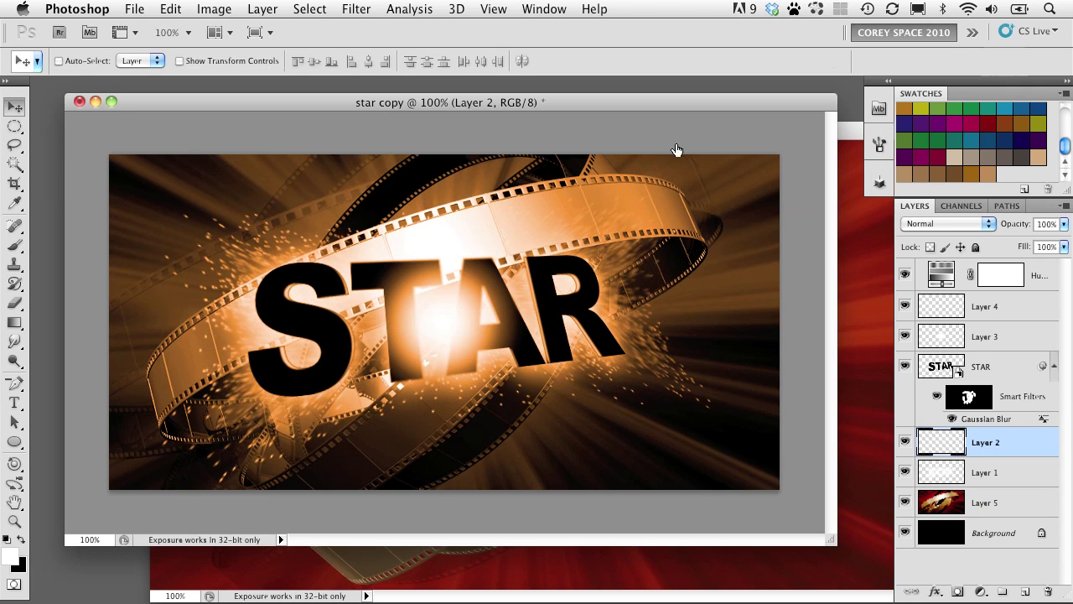
pyautogui.hotkey('ctrl', 'j')
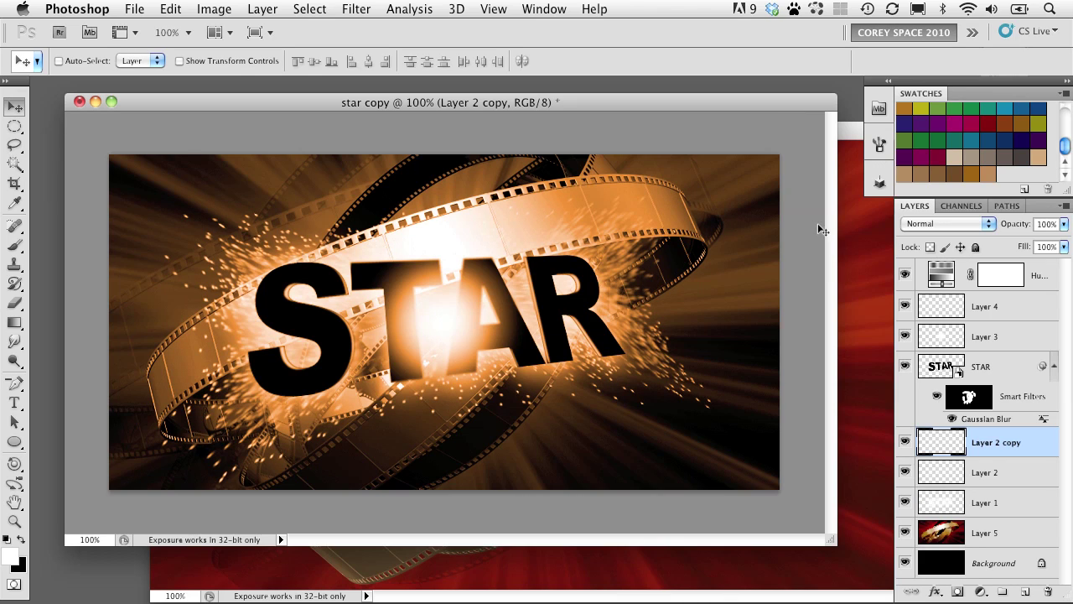
# Add a new empty Layer 6 above Layer 4 and bring up Fill settings
pyautogui.click(988, 309)
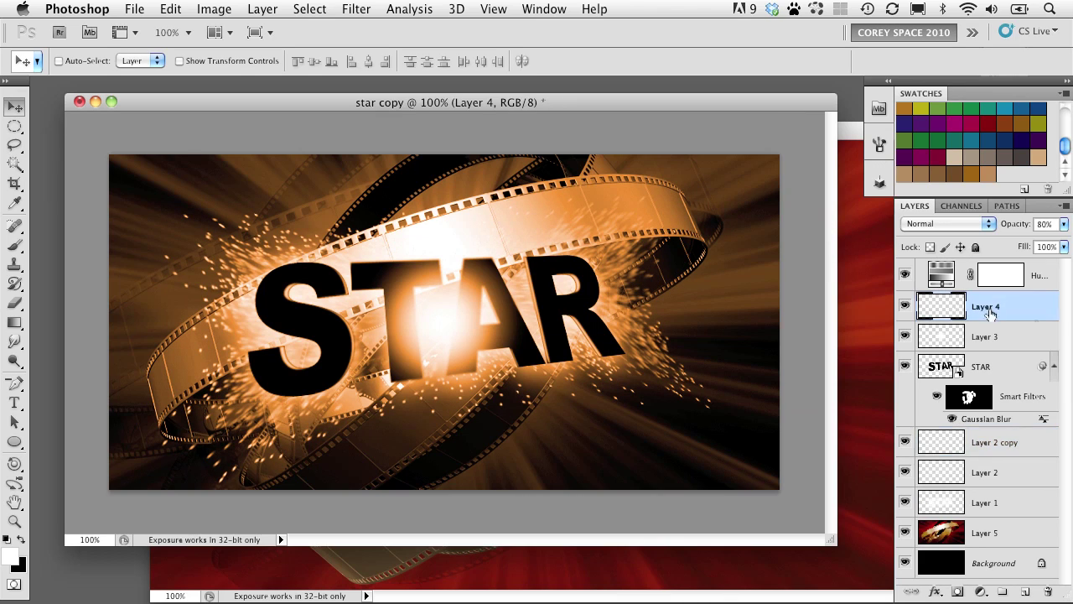
pyautogui.click(1024, 591)
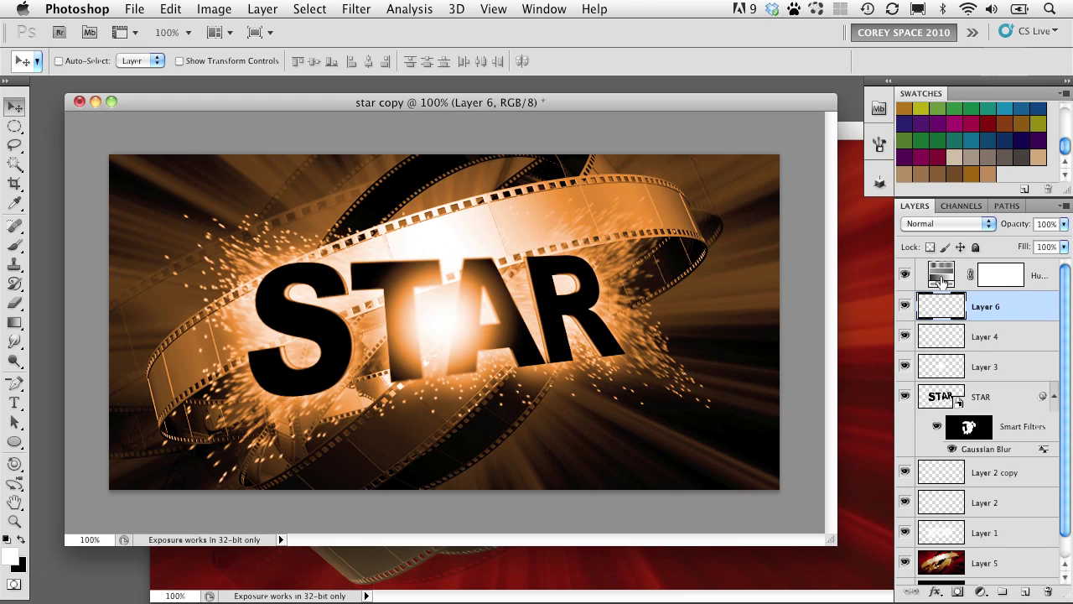
pyautogui.hotkey('ctrl', '`')
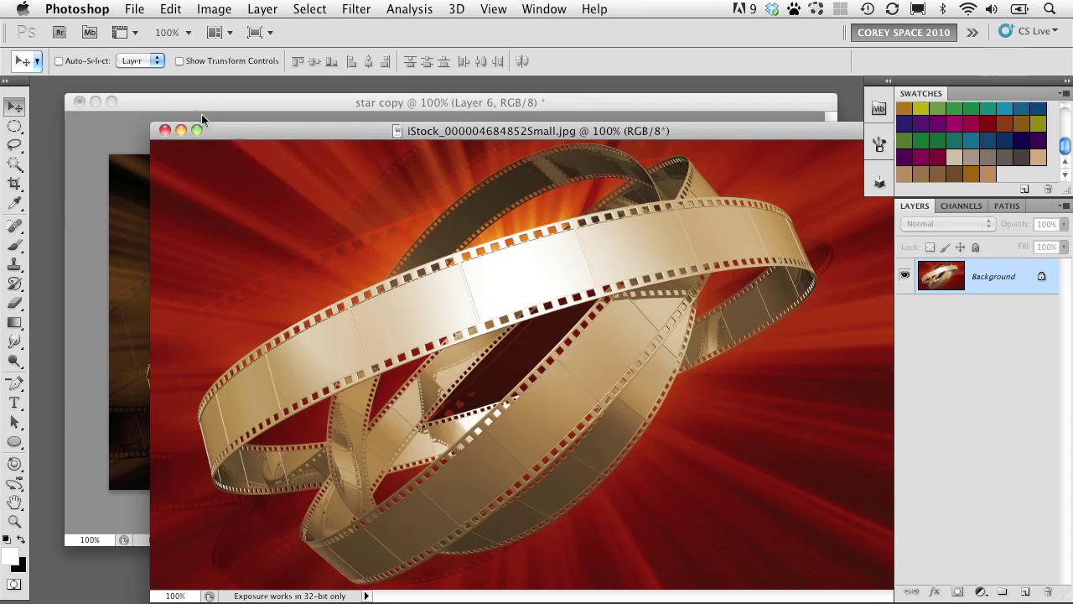
pyautogui.hotkey('ctrl', '`')
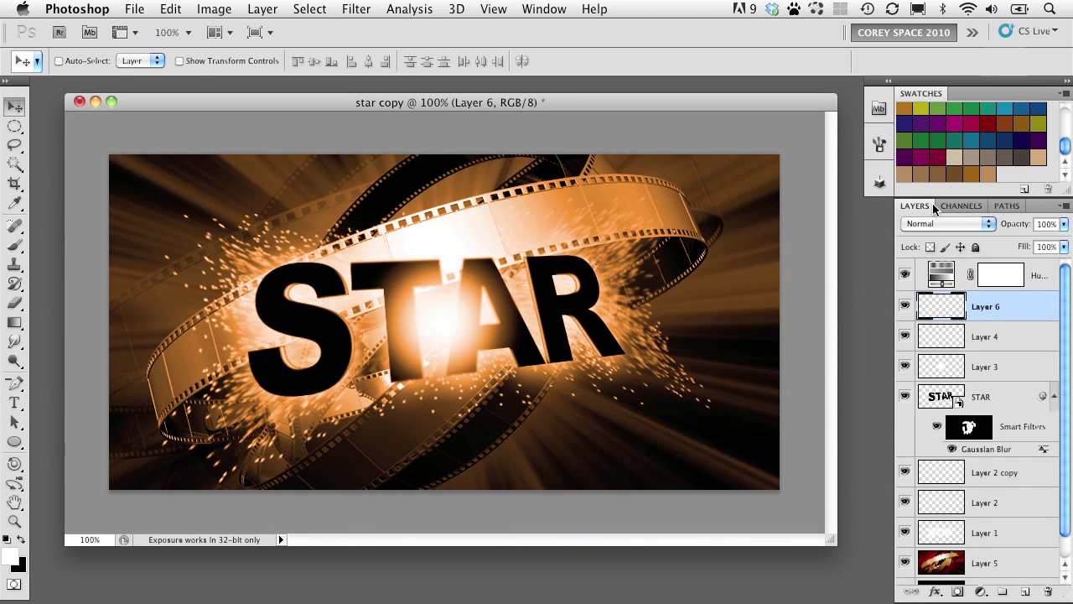
pyautogui.hotkey('shift', 'BackSpace')
# Fill Layer 6 with black and render a lens flare on it
pyautogui.click(617, 215)
pyautogui.click(598, 185)
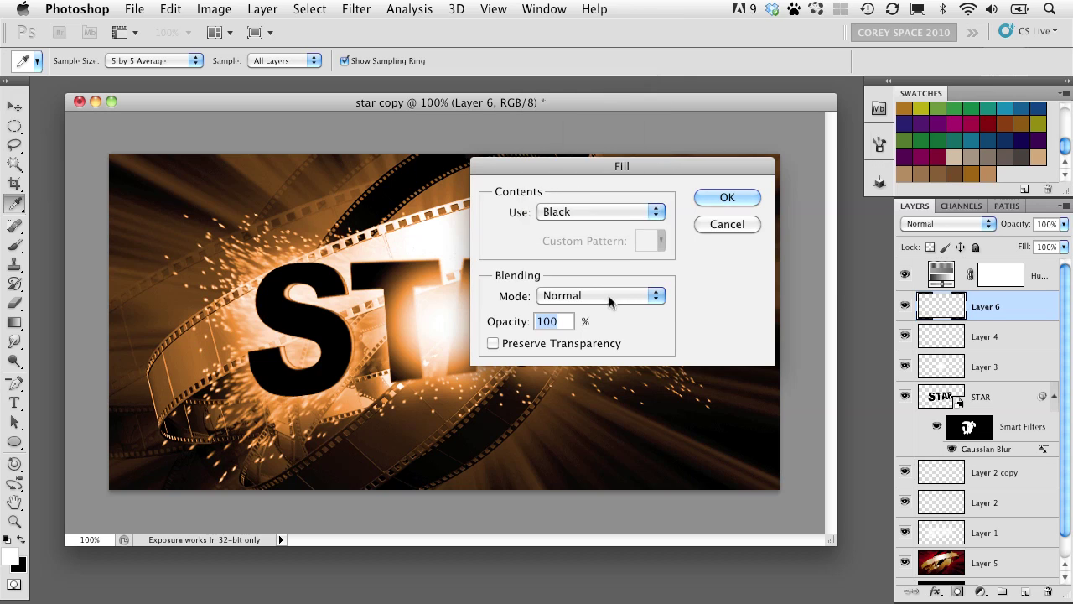
pyautogui.click(737, 196)
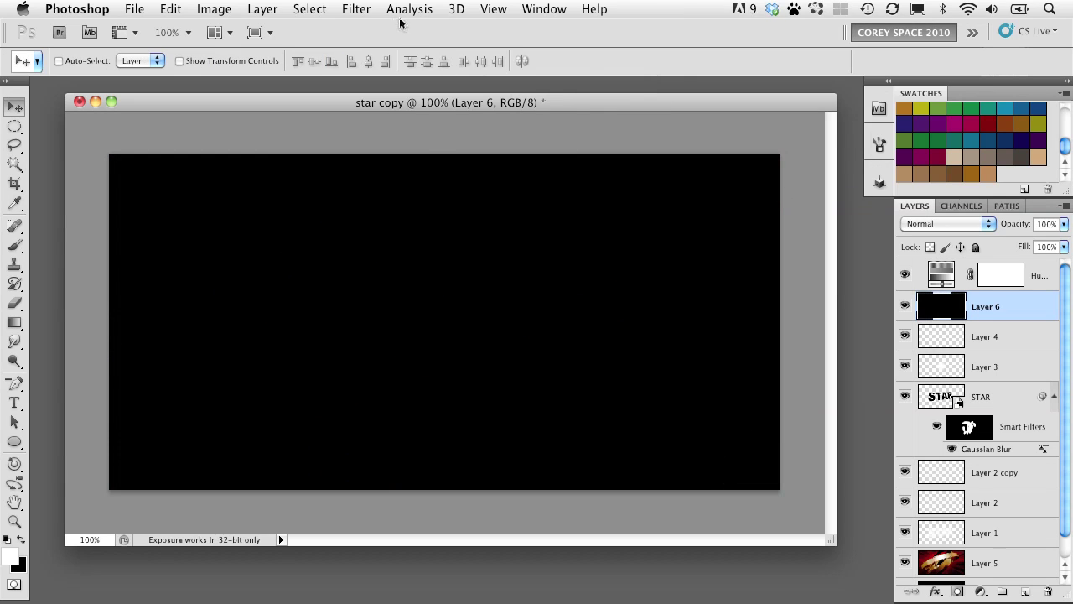
pyautogui.click(360, 10)
pyautogui.moveTo(495, 266)
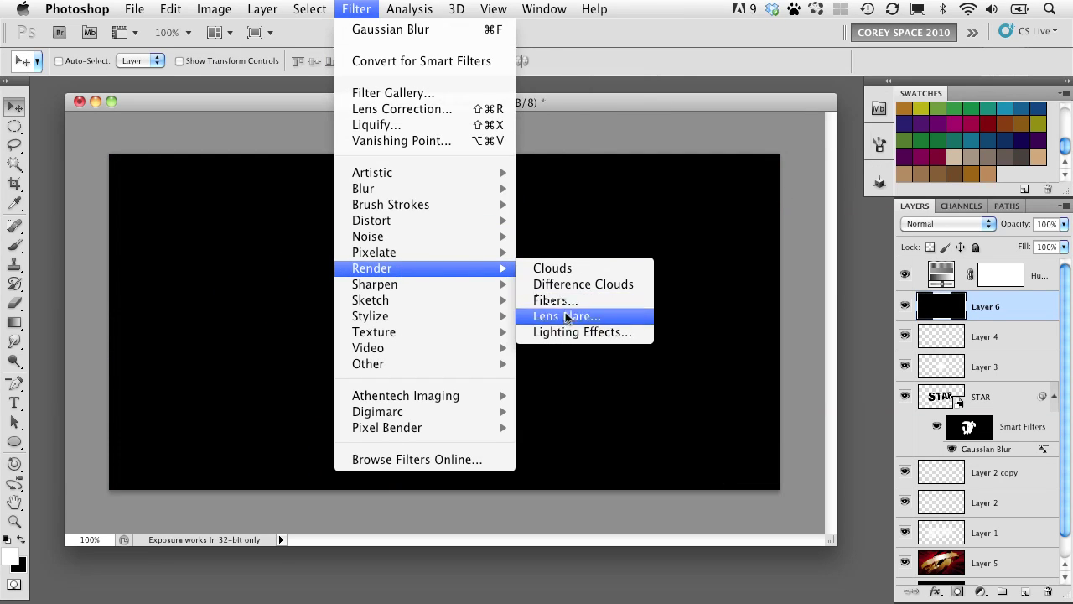
pyautogui.click(570, 316)
pyautogui.click(496, 277)
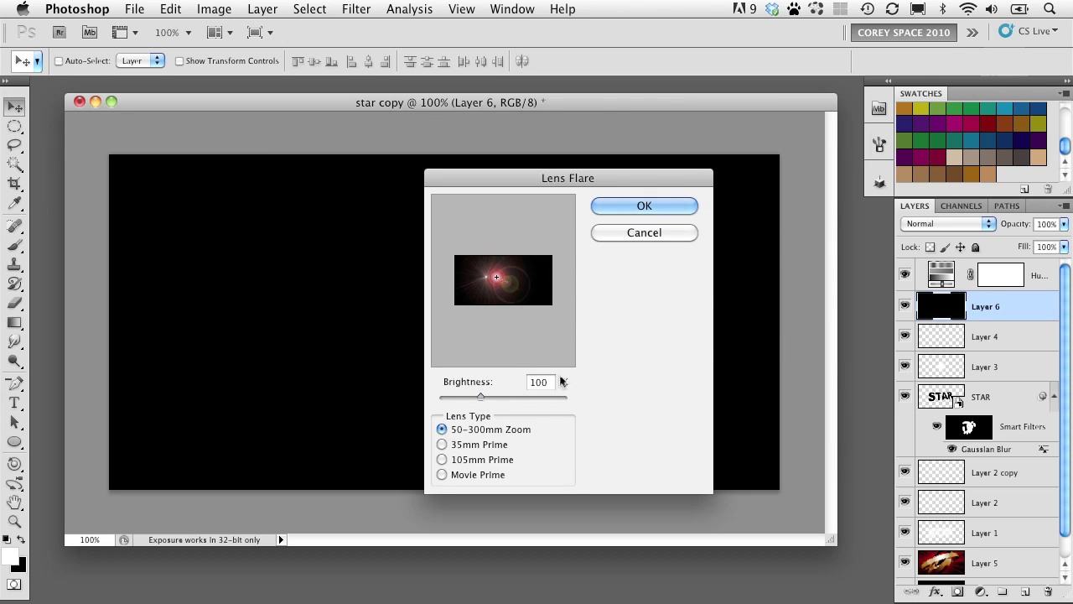
pyautogui.click(644, 209)
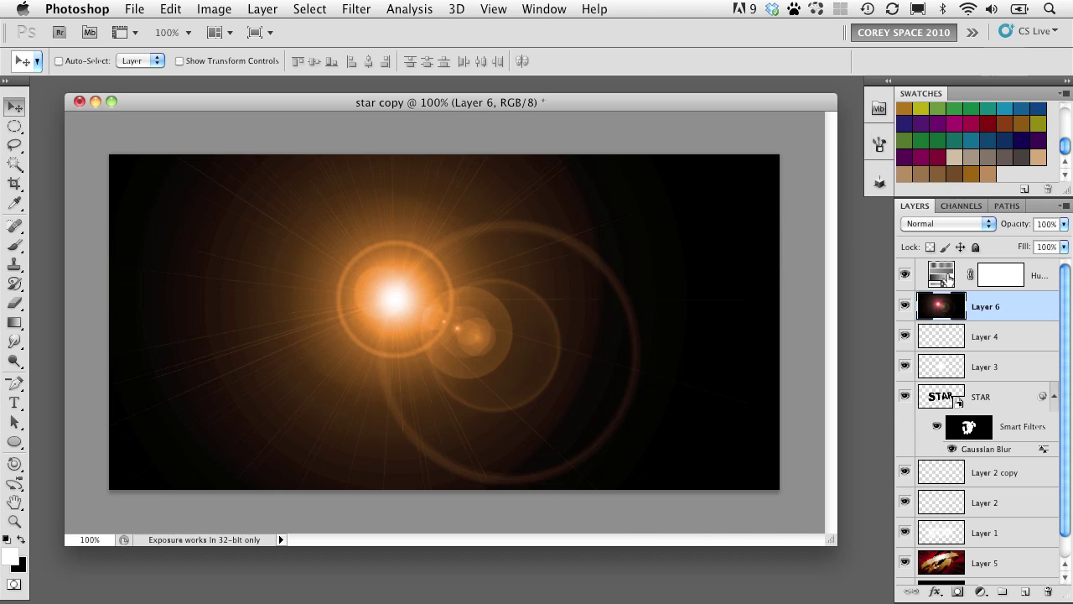
# Set the flare layer to Screen, move it onto the STAR text, and fit the window
pyautogui.click(929, 225)
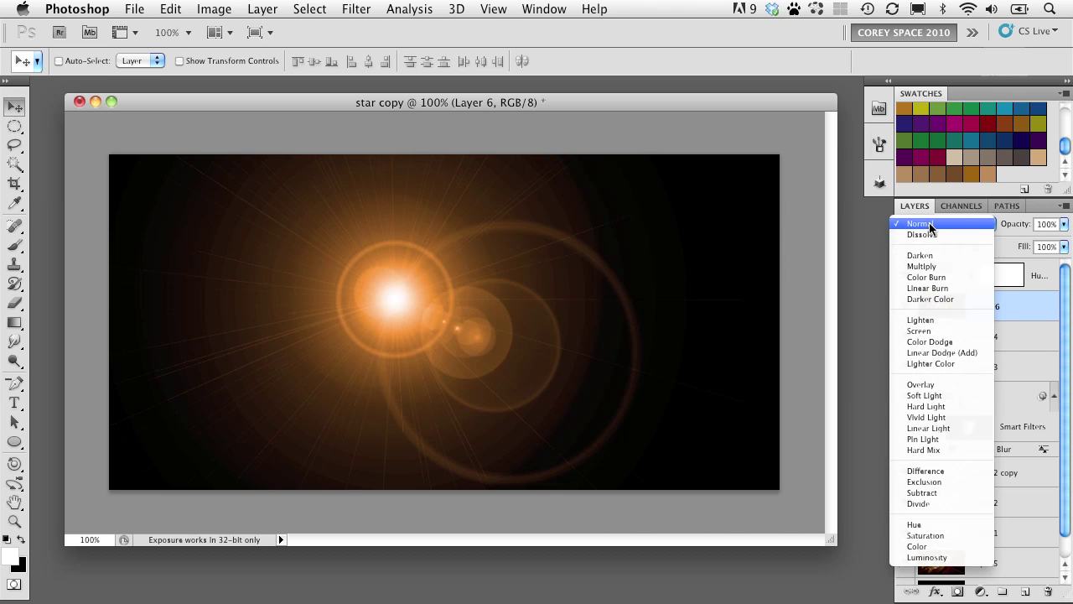
pyautogui.click(929, 330)
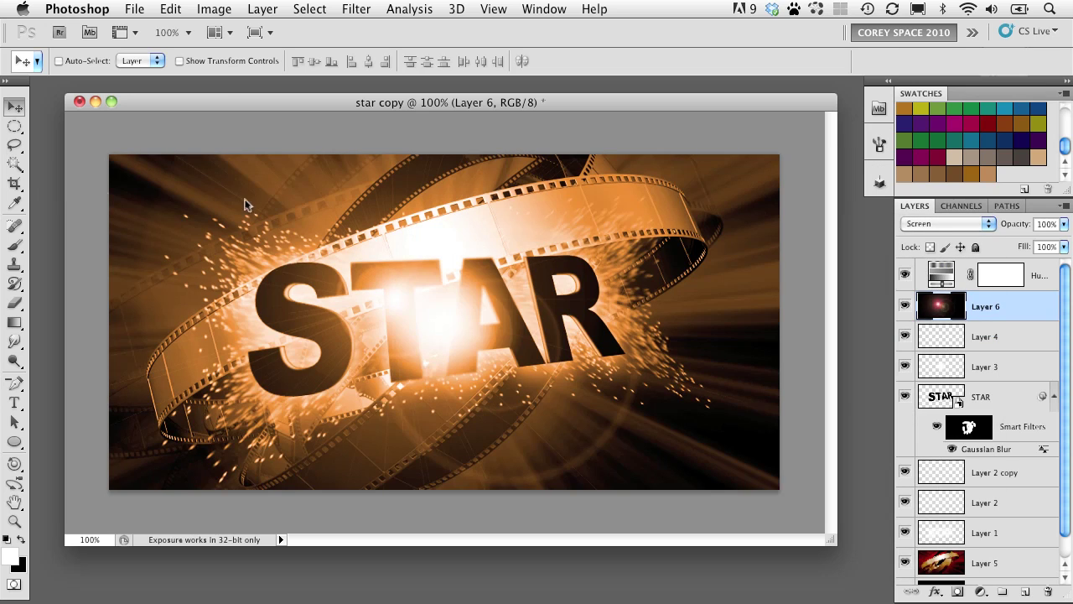
pyautogui.moveTo(451, 327); pyautogui.dragTo(486, 326)
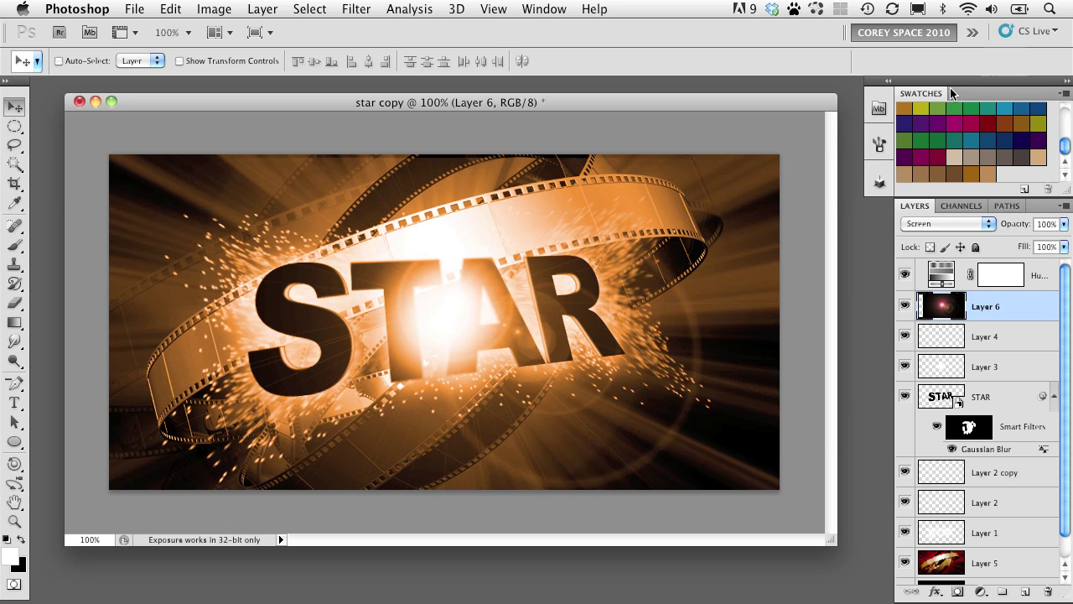
pyautogui.press('super+alt+0')
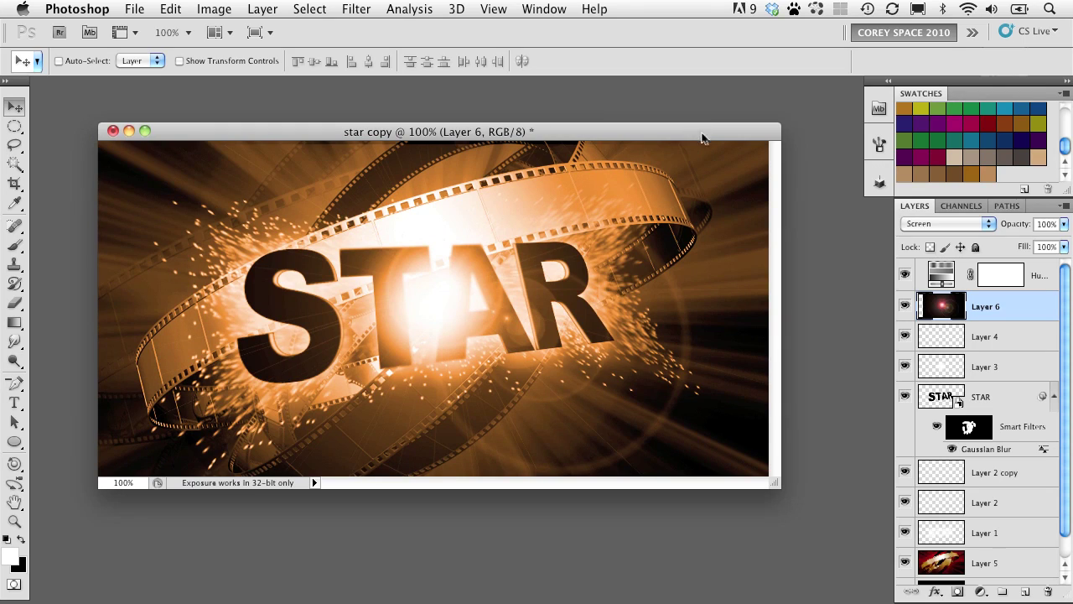
pyautogui.click(1010, 276)
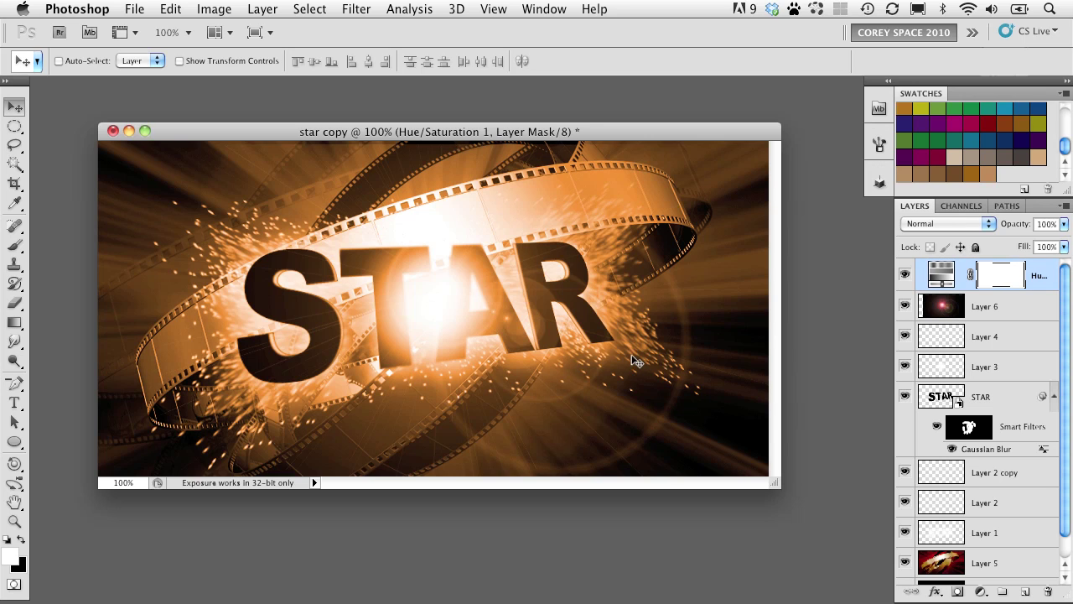
# Set the Hue/Saturation adjustment's hue to 219, turning the glow, sparks and film reel blue
pyautogui.doubleClick(939, 278)
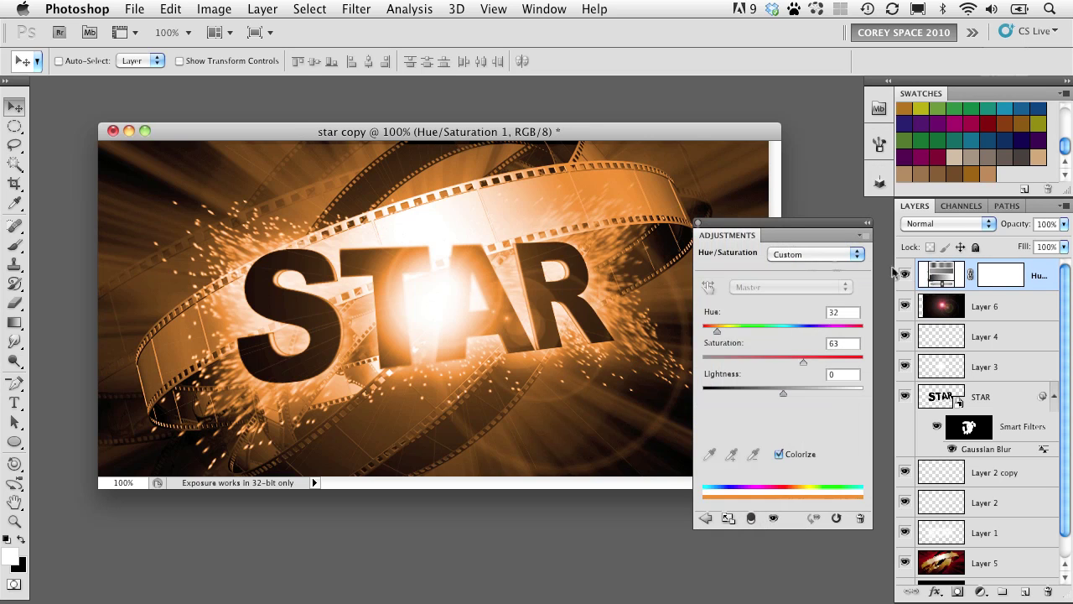
pyautogui.moveTo(776, 237); pyautogui.dragTo(816, 258)
pyautogui.moveTo(758, 353); pyautogui.dragTo(840, 357)
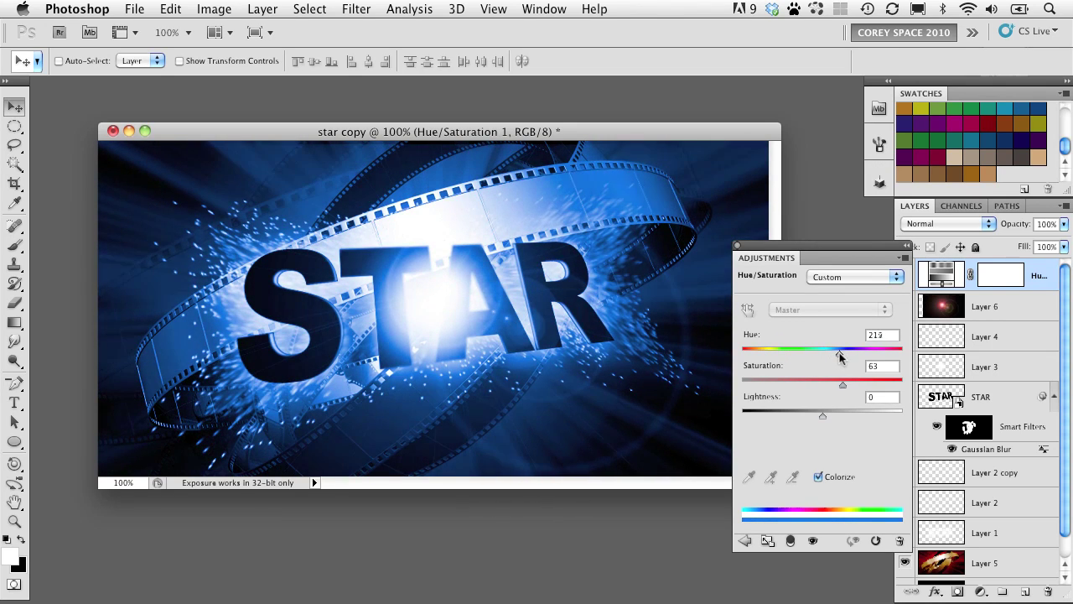
pyautogui.click(736, 245)
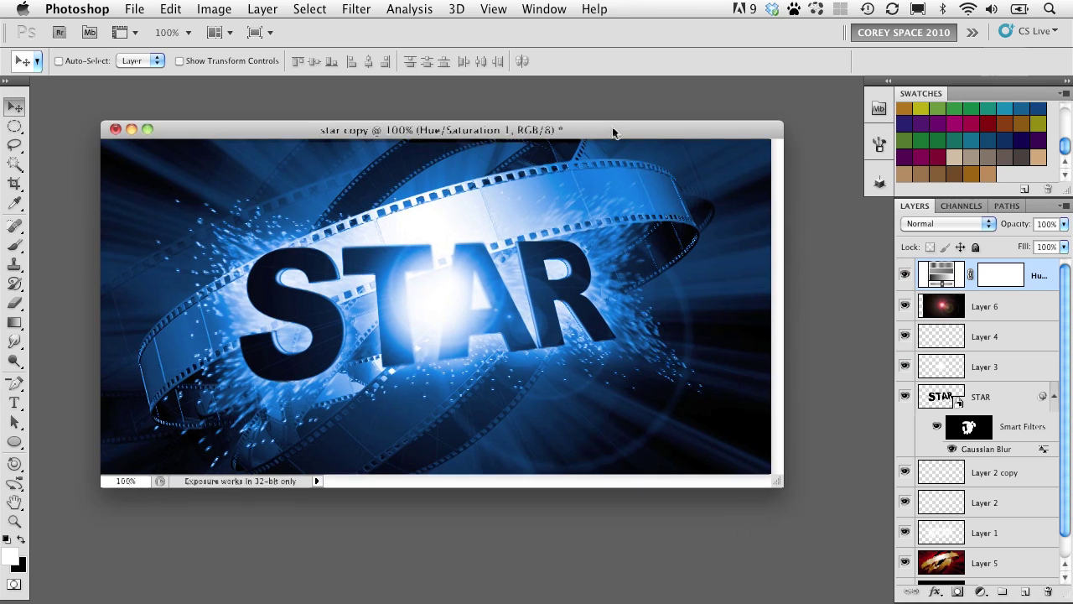